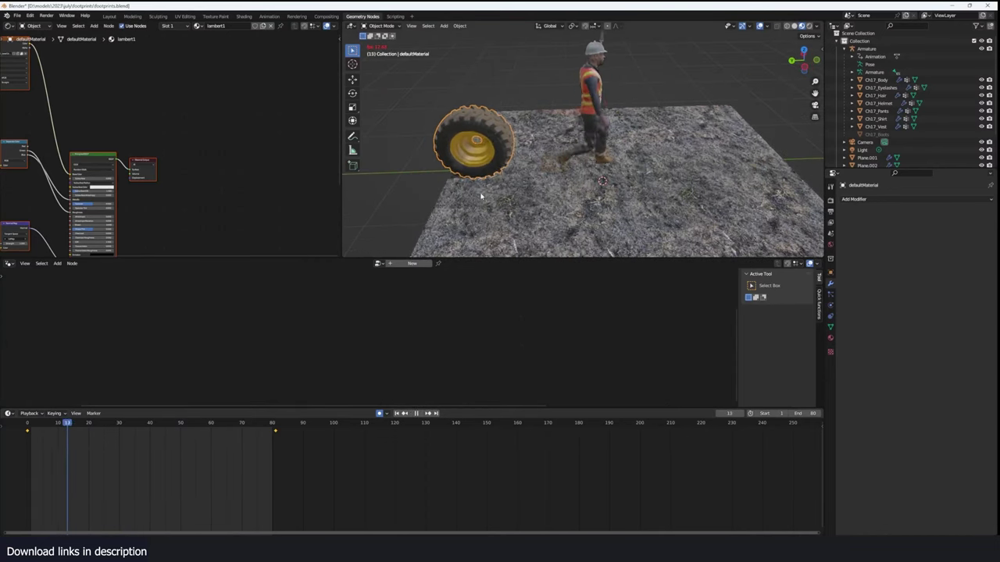
Examine the finished tyre-track and footprint animation on the textured ground, and pause it at frame 57
{"action": "middle_click_drag", "start_coordinate": [481, 196], "coordinate": [527, 189]}
{"action": "scroll", "coordinate": [512, 168], "scroll_direction": "up", "scroll_amount": 4}
{"action": "scroll", "coordinate": [528, 190], "scroll_direction": "down", "scroll_amount": 2}
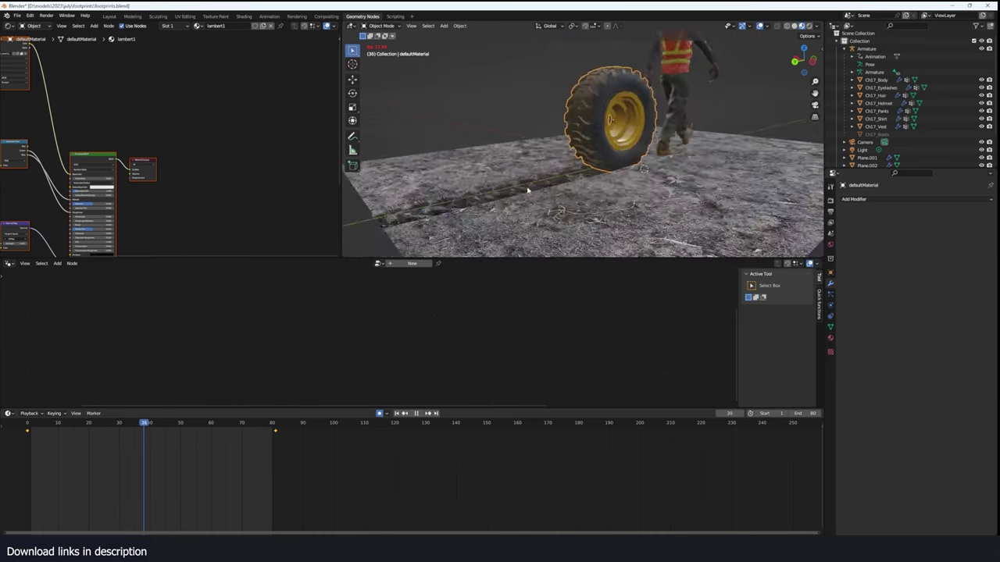
{"action": "scroll", "coordinate": [528, 189], "scroll_direction": "down", "scroll_amount": 3}
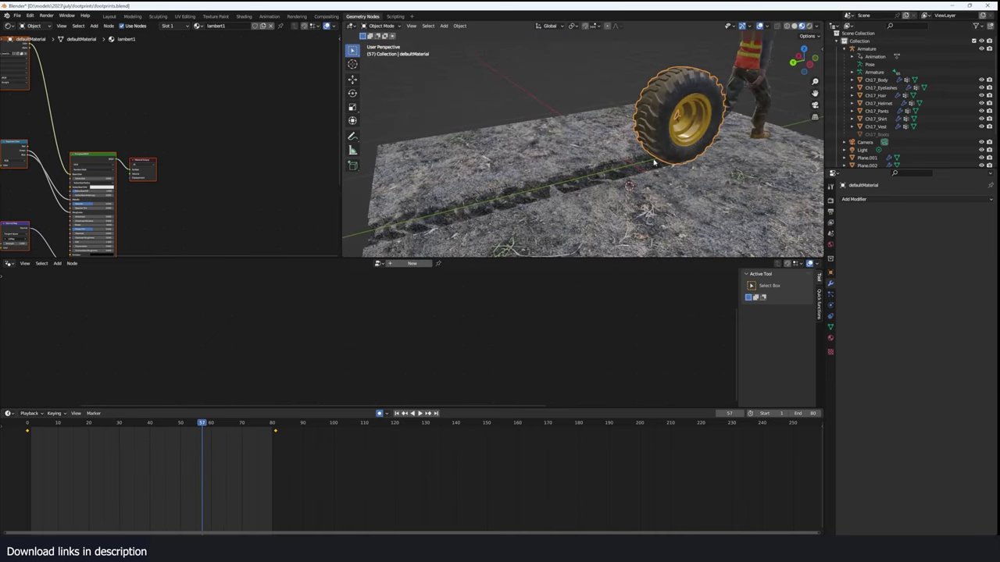
Mute the tyre's Object Transforms animation channels and play the footprint animation from frame 0 in solid view
{"action": "key", "text": "ctrl+Tab"}
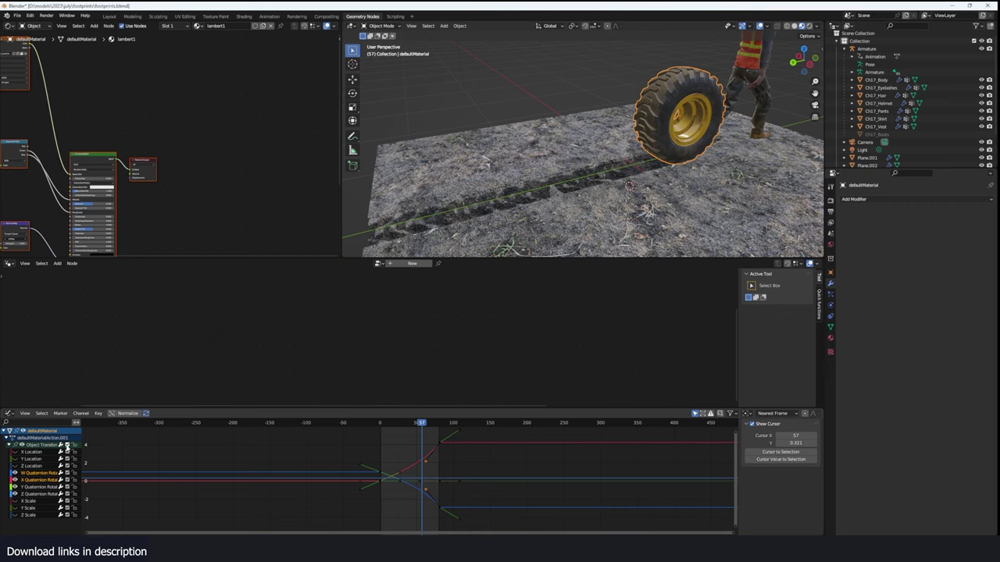
{"action": "right_click", "coordinate": [339, 462], "text": "shift"}
{"action": "middle_click_drag", "start_coordinate": [641, 185], "coordinate": [585, 202]}
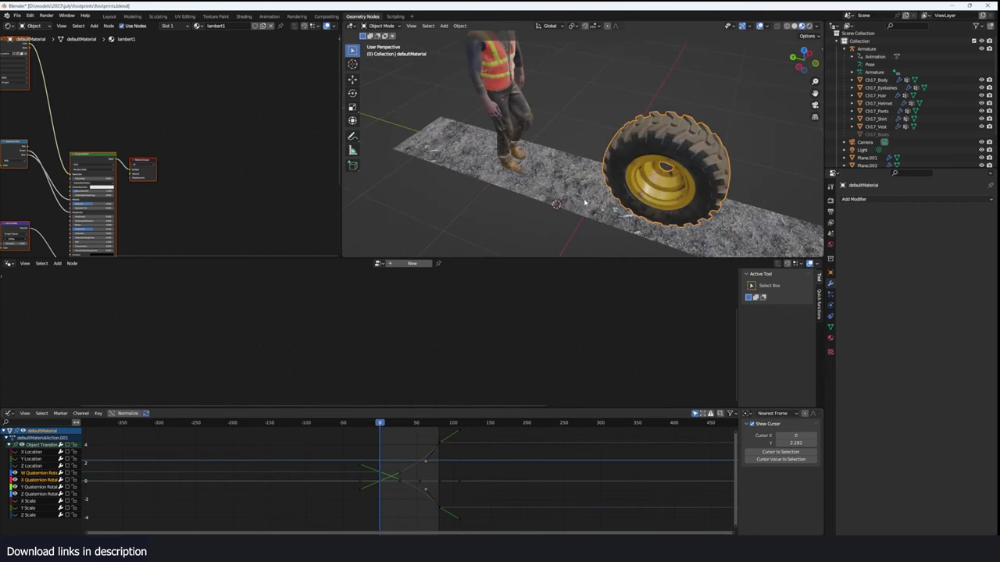
{"action": "key", "text": "space"}
{"action": "key", "text": "z"}
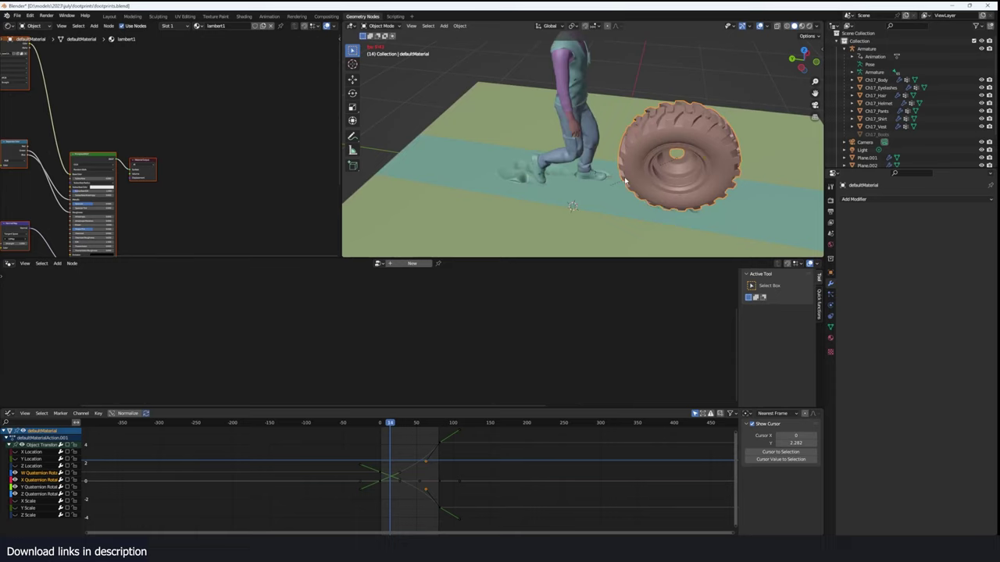
{"action": "middle_click_drag", "start_coordinate": [648, 182], "coordinate": [540, 167]}
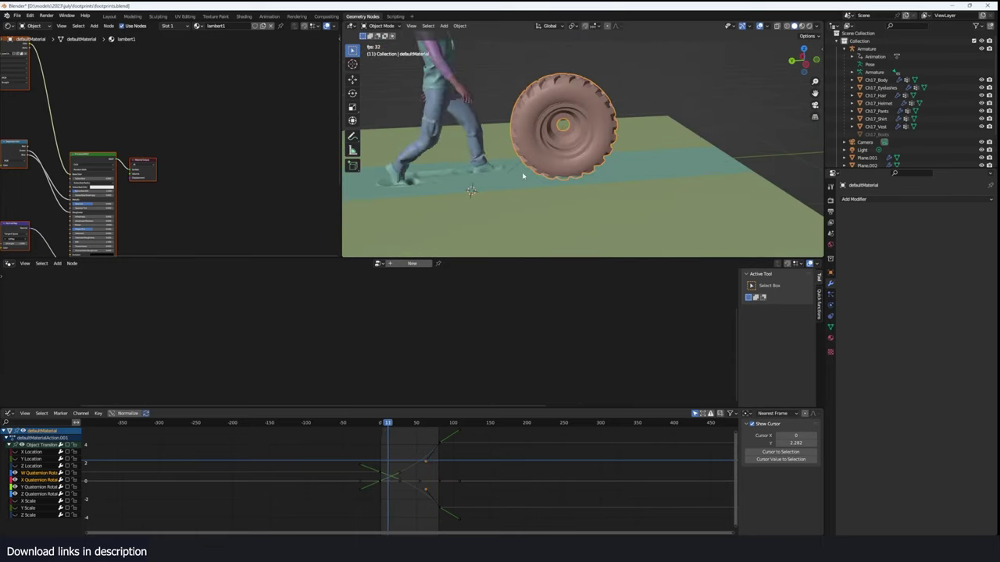
{"action": "key", "text": "space"}
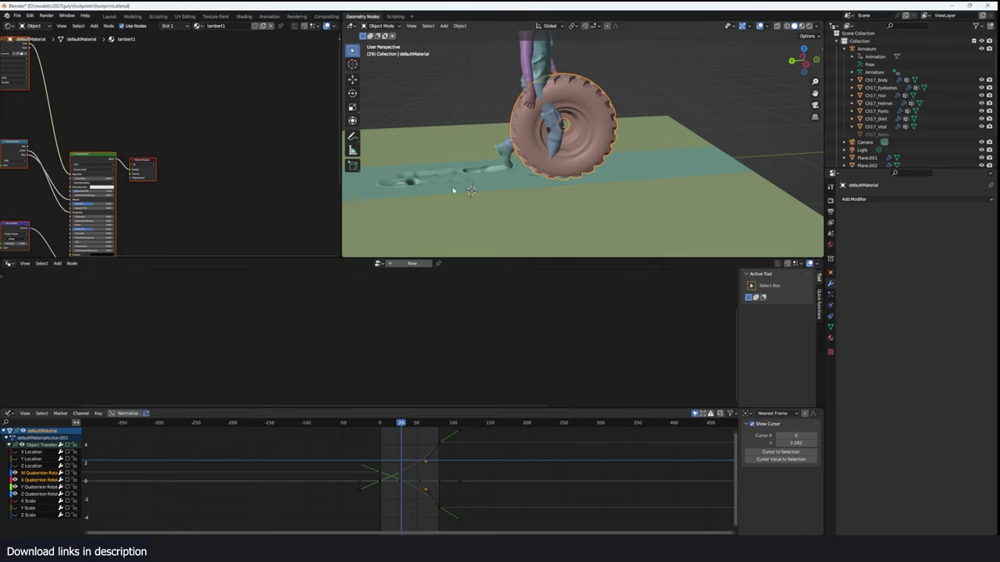
Re-enable the tyre's Object Transforms channels and replay the track animation from the start of the timeline
{"action": "left_click", "coordinate": [67, 445]}
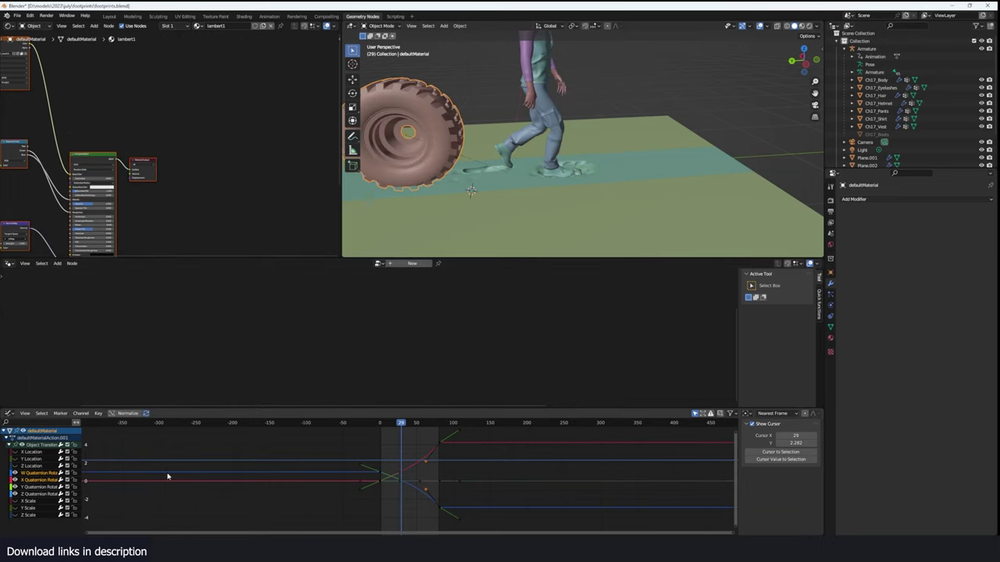
{"action": "key", "text": "ctrl+Tab"}
{"action": "key", "text": "shift+Left"}
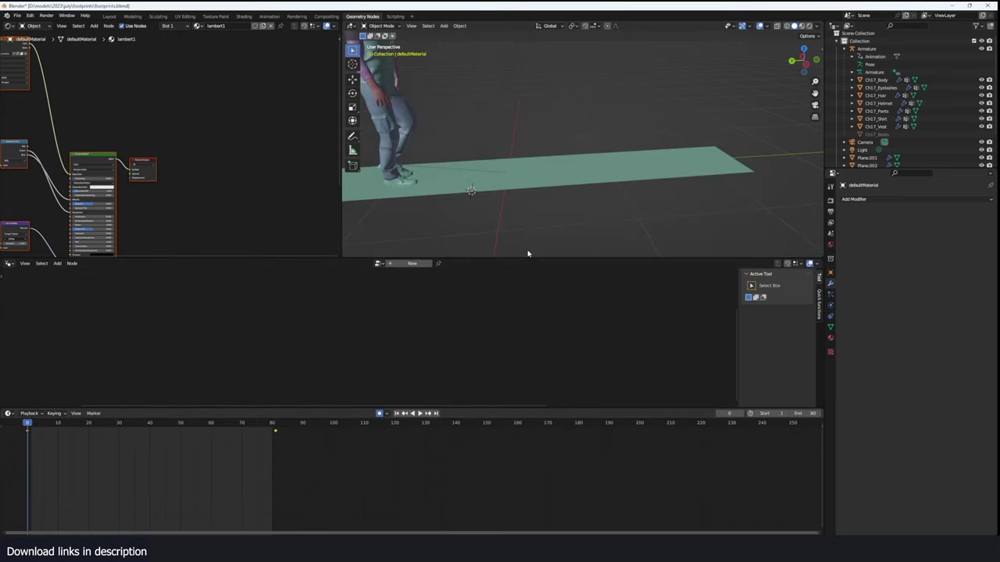
{"action": "key", "text": "space"}
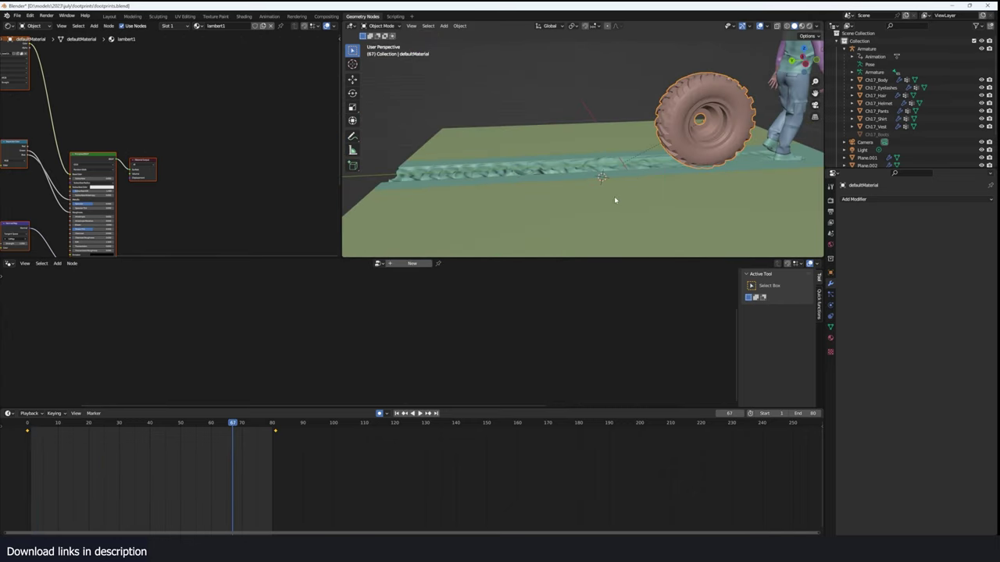
{"action": "key", "text": "space"}
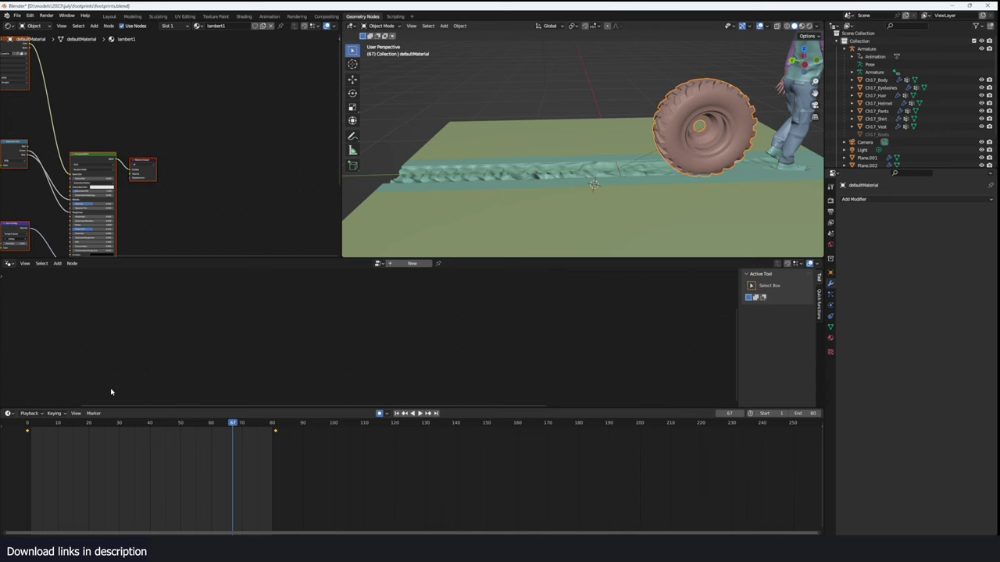
{"action": "left_click", "coordinate": [36, 446]}
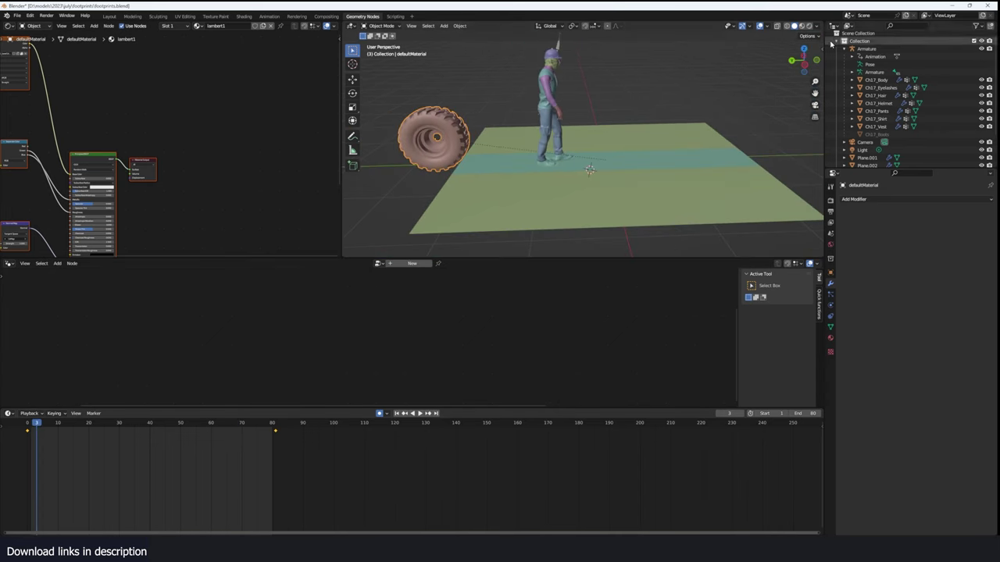
{"action": "left_click", "coordinate": [801, 27]}
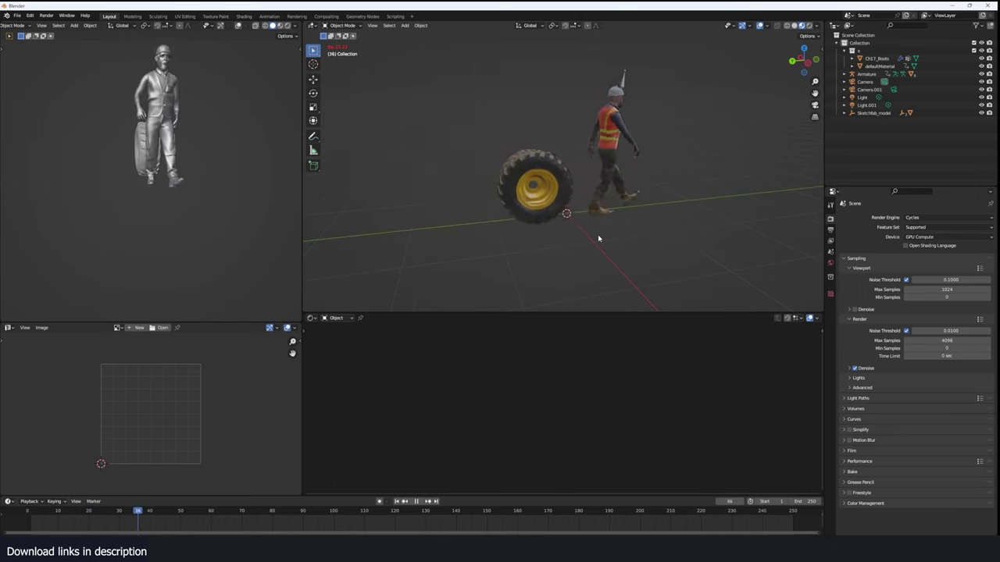
Stop playback at frame 1 and select the boots and tyre to check their shared collection x
{"action": "key", "text": "Escape"}
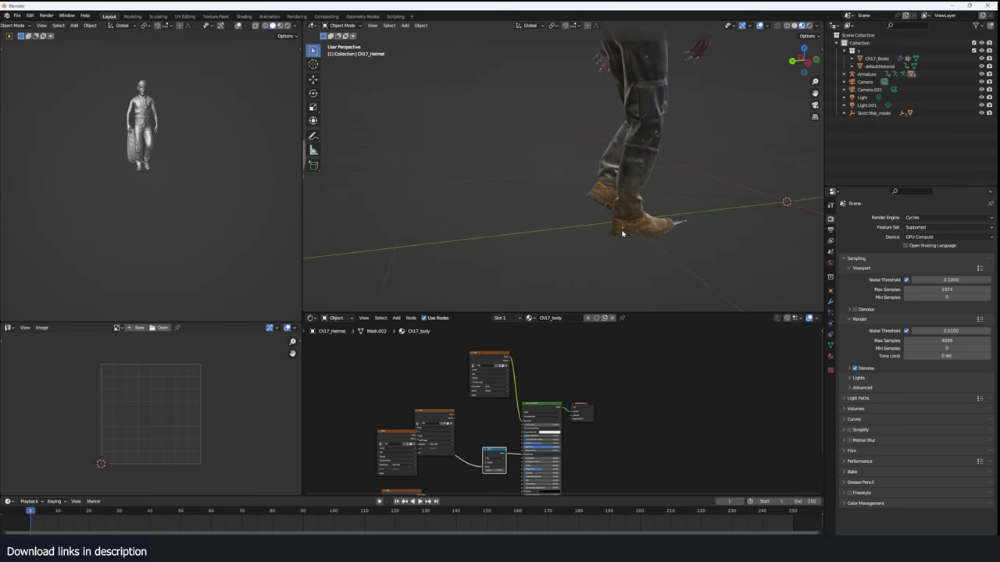
{"action": "scroll", "coordinate": [623, 234], "scroll_direction": "down", "scroll_amount": 5}
{"action": "left_click", "coordinate": [412, 145], "text": "shift"}
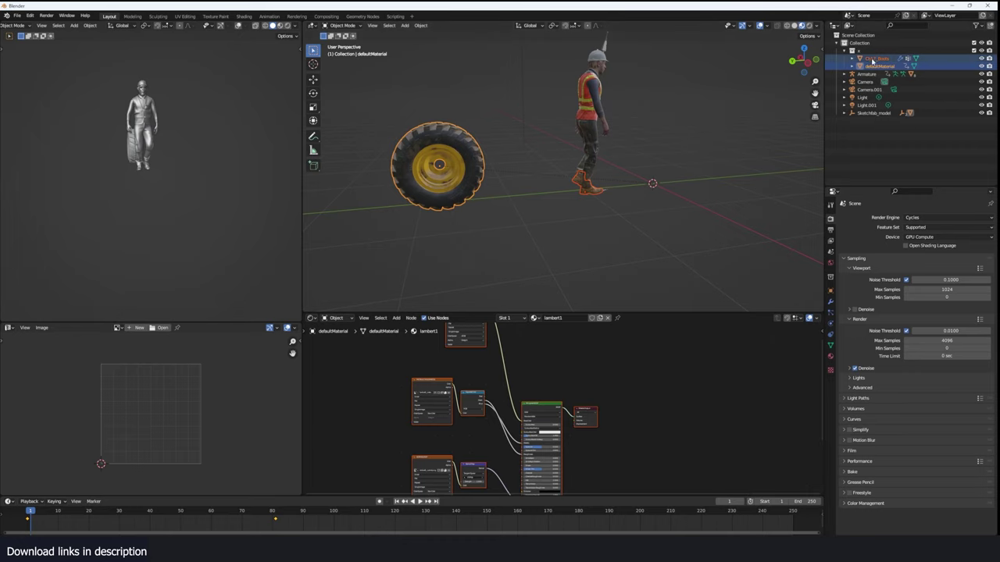
{"action": "left_click", "coordinate": [846, 50]}
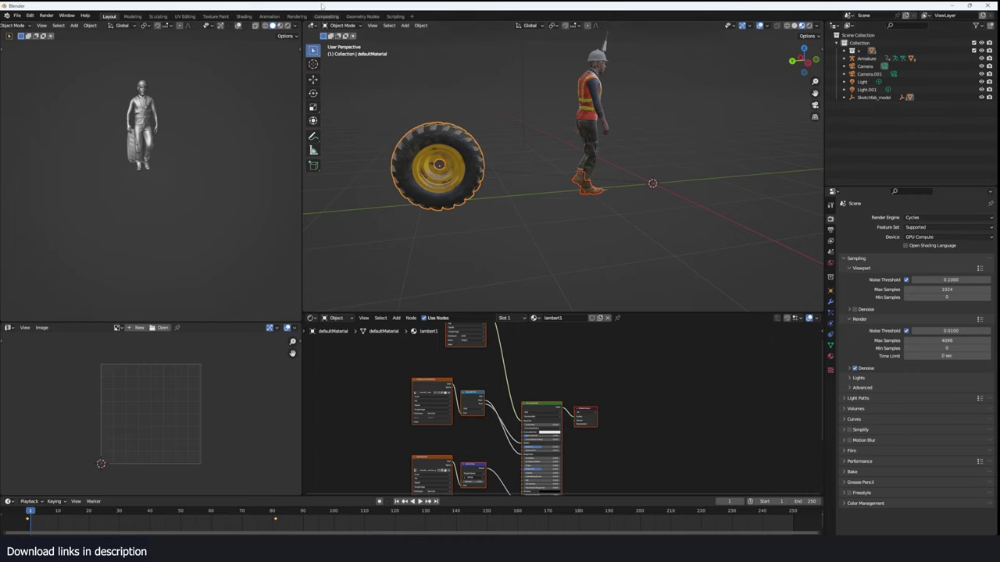
Switch to the Geometry Nodes workspace, display the viewport objects in random solid colours and deselect everything
{"action": "left_click", "coordinate": [362, 16]}
{"action": "scroll", "coordinate": [570, 153], "scroll_direction": "up", "scroll_amount": 4}
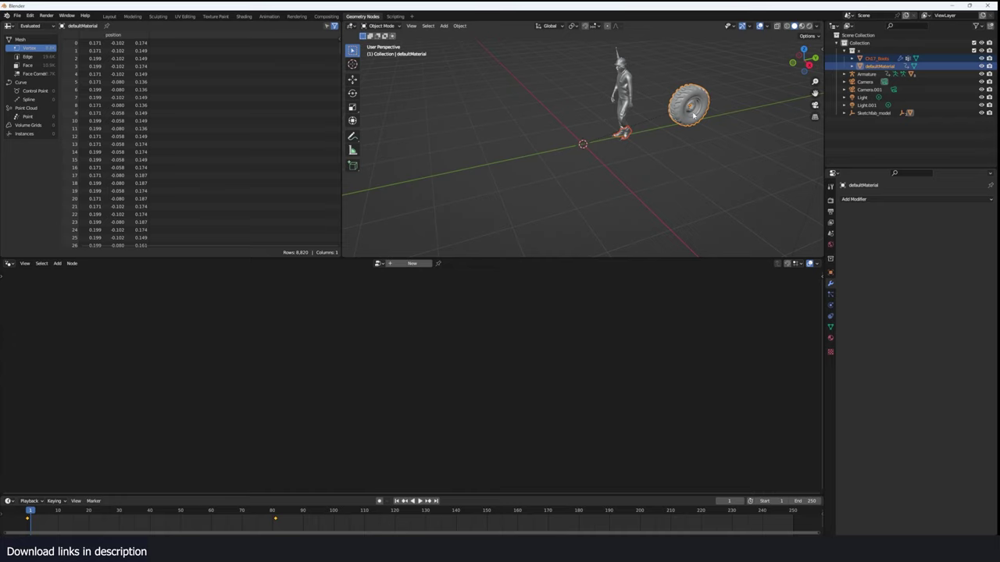
{"action": "key", "text": "z"}
{"action": "left_click", "coordinate": [776, 109]}
{"action": "middle_click_drag", "start_coordinate": [598, 118], "coordinate": [699, 121]}
{"action": "left_click", "coordinate": [544, 164]}
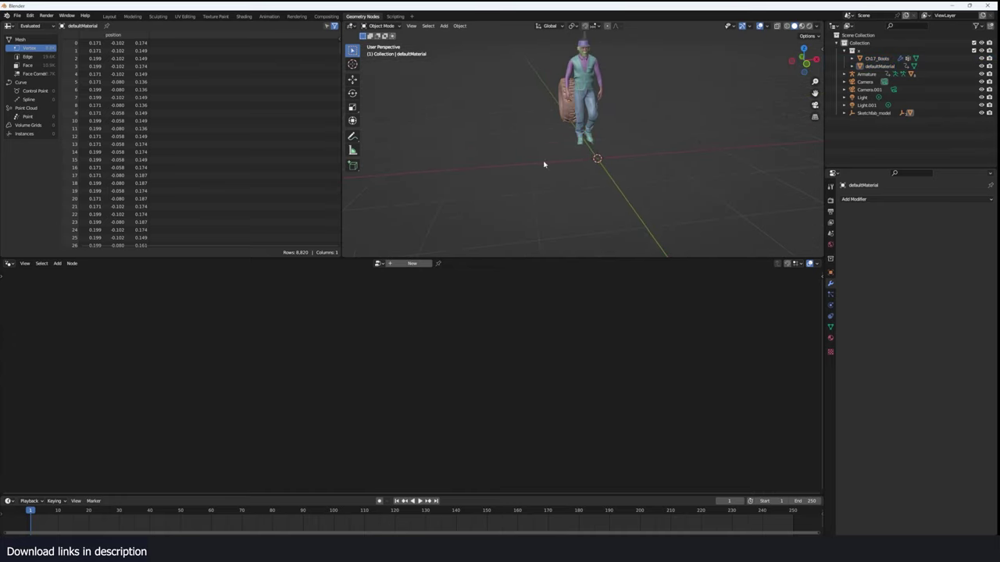
Add a mesh plane at the origin and scale it up by about 4.844 as the ground
{"action": "key", "text": "shift+a"}
{"action": "left_click", "coordinate": [609, 155]}
{"action": "key", "text": "s"}
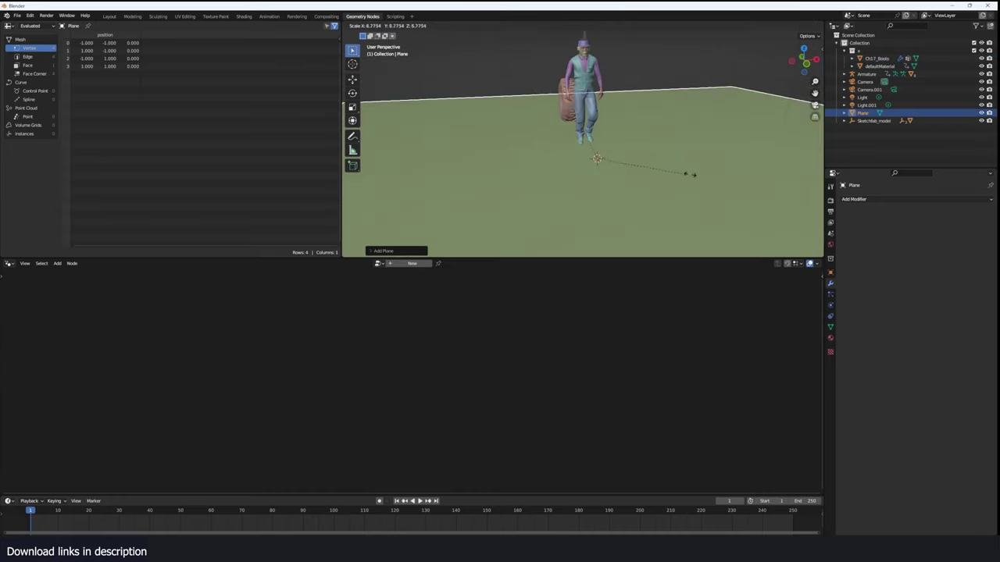
{"action": "left_click", "coordinate": [700, 177]}
{"action": "middle_click_drag", "start_coordinate": [700, 176], "coordinate": [713, 162]}
{"action": "scroll", "coordinate": [714, 161], "scroll_direction": "up", "scroll_amount": 3}
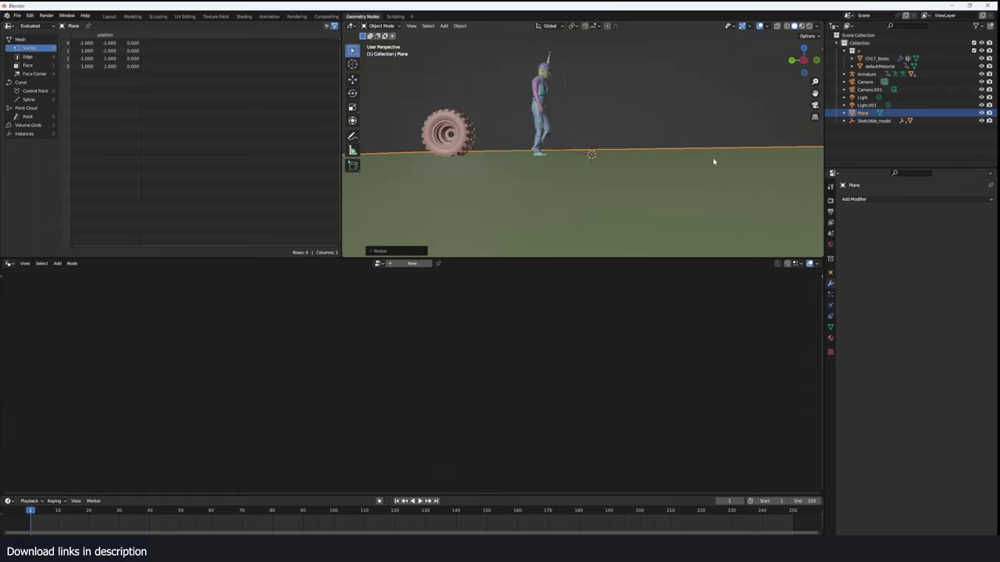
Play the animation to check how the boots and tyre meet the ground plane
{"action": "key", "text": "space"}
{"action": "scroll", "coordinate": [574, 162], "scroll_direction": "up", "scroll_amount": 3}
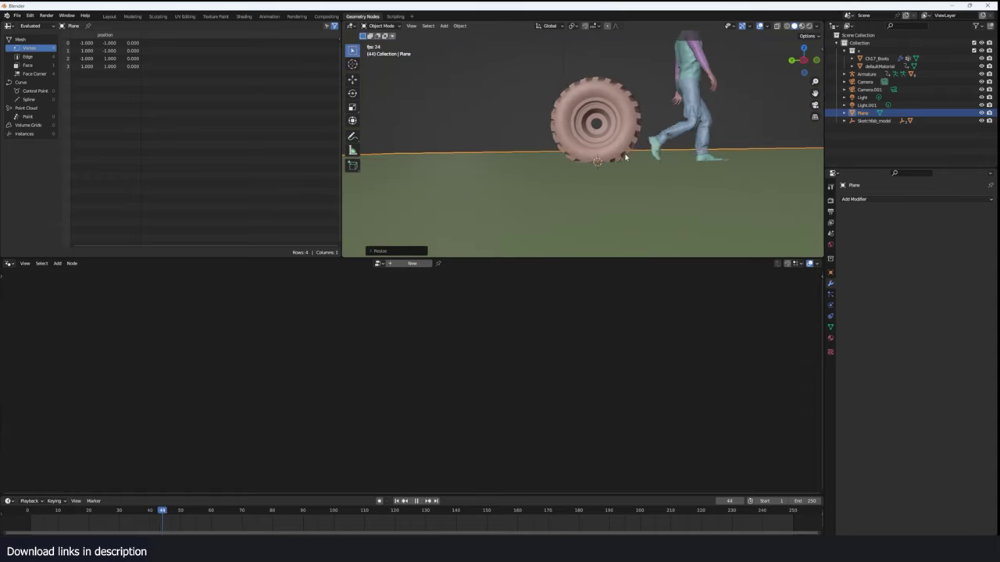
{"action": "key", "text": "Escape"}
{"action": "middle_click_drag", "start_coordinate": [617, 163], "coordinate": [561, 128]}
{"action": "scroll", "coordinate": [566, 187], "scroll_direction": "down", "scroll_amount": 4}
{"action": "scroll", "coordinate": [608, 150], "scroll_direction": "up", "scroll_amount": 4}
{"action": "scroll", "coordinate": [569, 131], "scroll_direction": "up", "scroll_amount": 3}
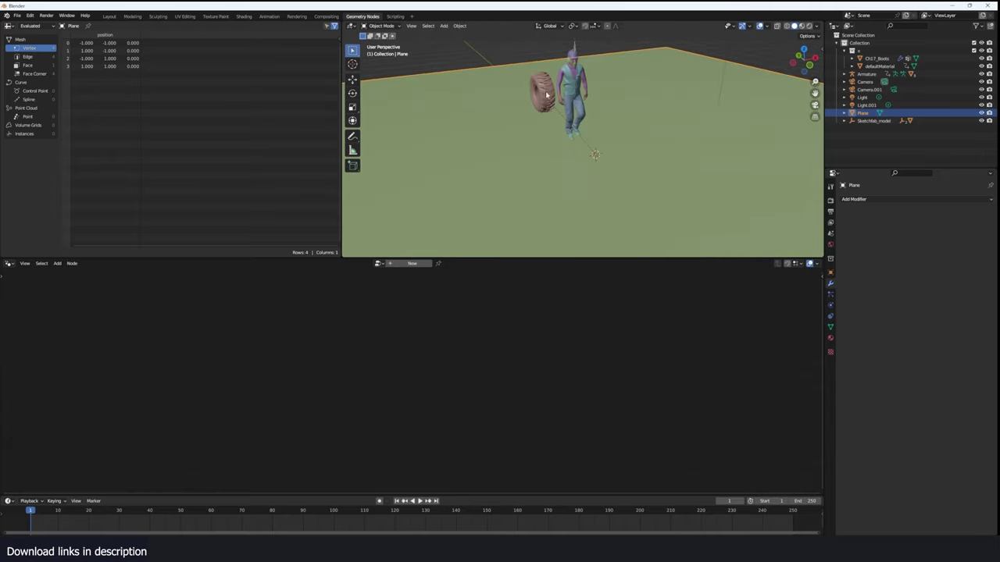
Add a lengthwise centre loop cut to the ground plane and bevel it into a strip along the walking path
{"action": "key", "text": "Tab"}
{"action": "scroll", "coordinate": [746, 154], "scroll_direction": "down", "scroll_amount": 3}
{"action": "middle_click_drag", "start_coordinate": [746, 154], "coordinate": [594, 131]}
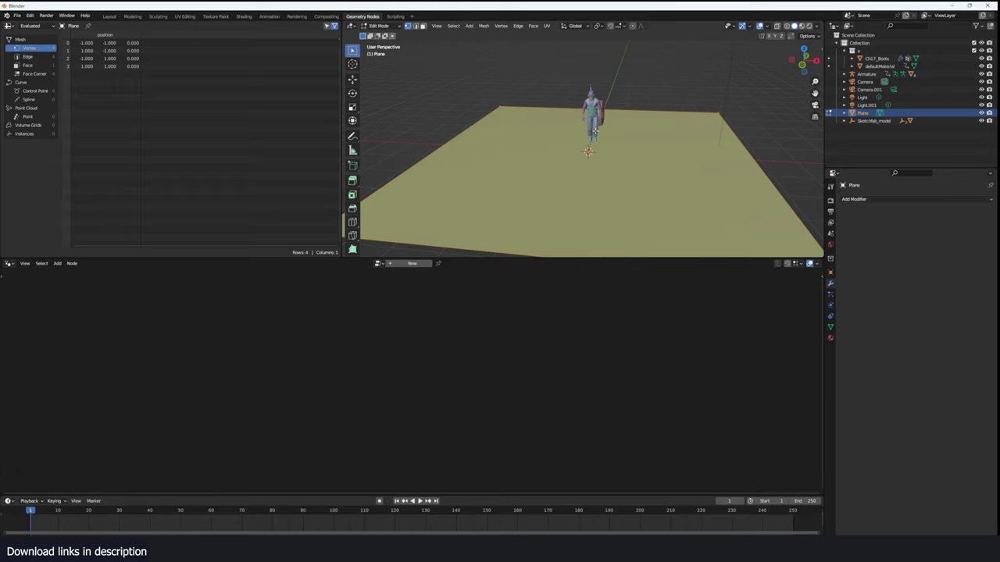
{"action": "scroll", "coordinate": [557, 172], "scroll_direction": "down", "scroll_amount": 3}
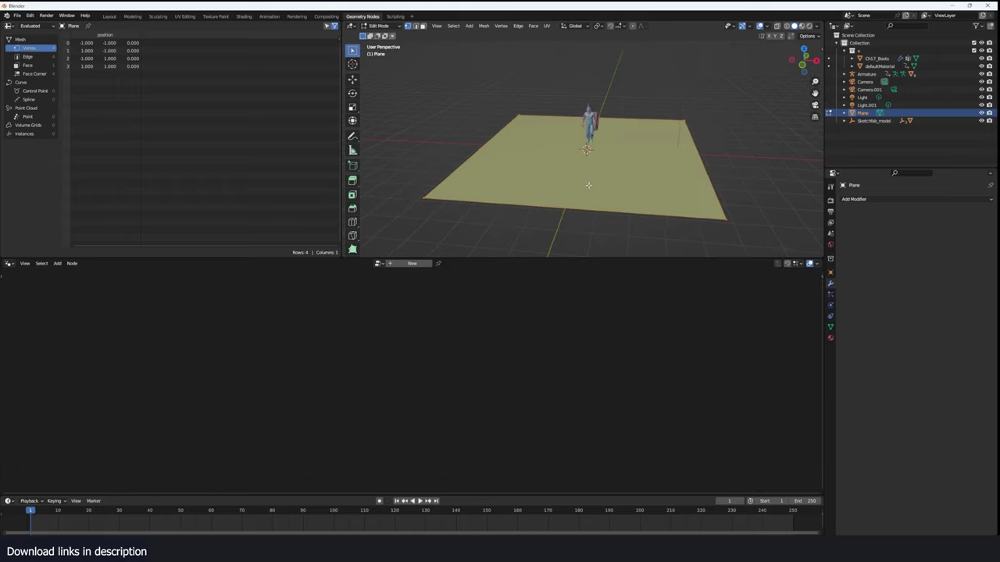
{"action": "middle_click_drag", "start_coordinate": [588, 185], "coordinate": [592, 190]}
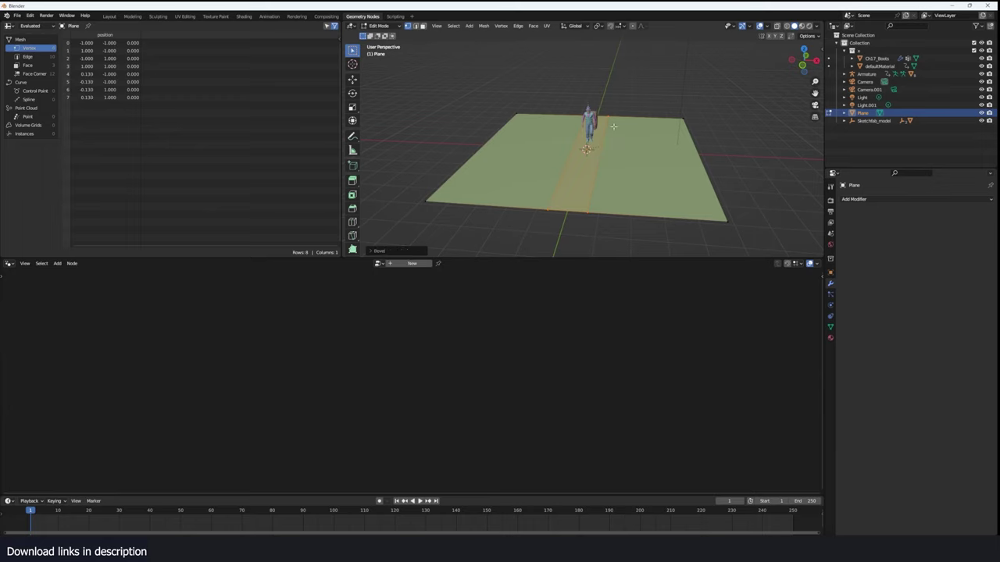
Separate the selected central strip from the ground plane into its own object
{"action": "key", "text": "p"}
{"action": "left_click", "coordinate": [613, 126]}
{"action": "key", "text": "Tab"}
Add three evenly spaced crosswise loop cuts to the separated strip and apply its scale
{"action": "left_click", "coordinate": [586, 163]}
{"action": "key", "text": "Tab"}
{"action": "middle_click_drag", "start_coordinate": [591, 163], "coordinate": [648, 166]}
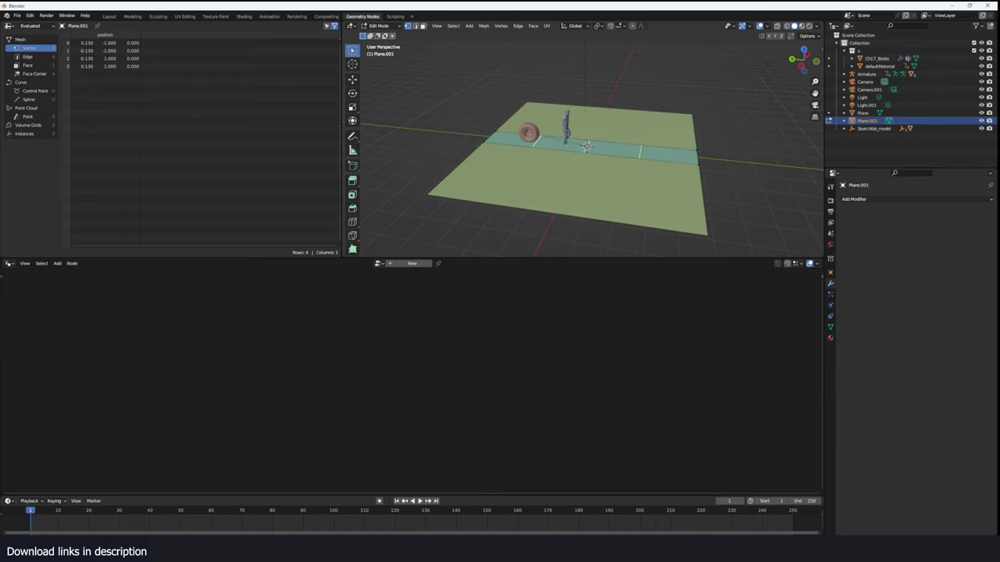
{"action": "key", "text": "Tab"}
{"action": "mouse_move", "coordinate": [583, 150]}
{"action": "middle_mouse_down"}
{"action": "mouse_move", "coordinate": [543, 141]}
{"action": "mouse_move", "coordinate": [585, 156]}
{"action": "mouse_move", "coordinate": [612, 152]}
{"action": "mouse_move", "coordinate": [552, 141]}
{"action": "mouse_move", "coordinate": [635, 170]}
{"action": "mouse_move", "coordinate": [576, 165]}
{"action": "middle_mouse_up"}
{"action": "key", "text": "ctrl+a"}
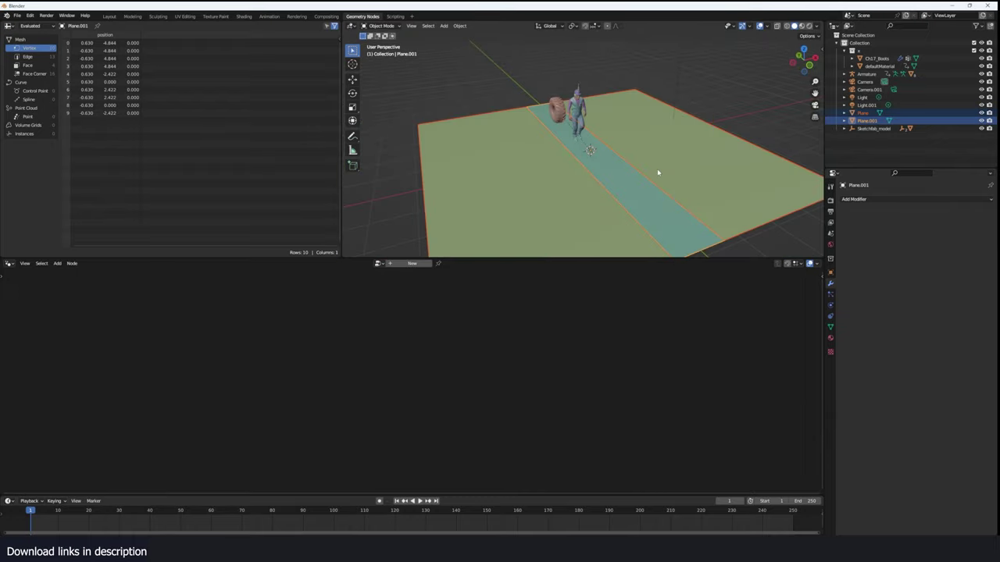
Select the central strip and search the Texture Folders add-on for "ground"
{"action": "key", "text": "n"}
{"action": "middle_click_drag", "start_coordinate": [657, 169], "coordinate": [633, 177]}
{"action": "middle_click_drag", "start_coordinate": [556, 158], "coordinate": [644, 178]}
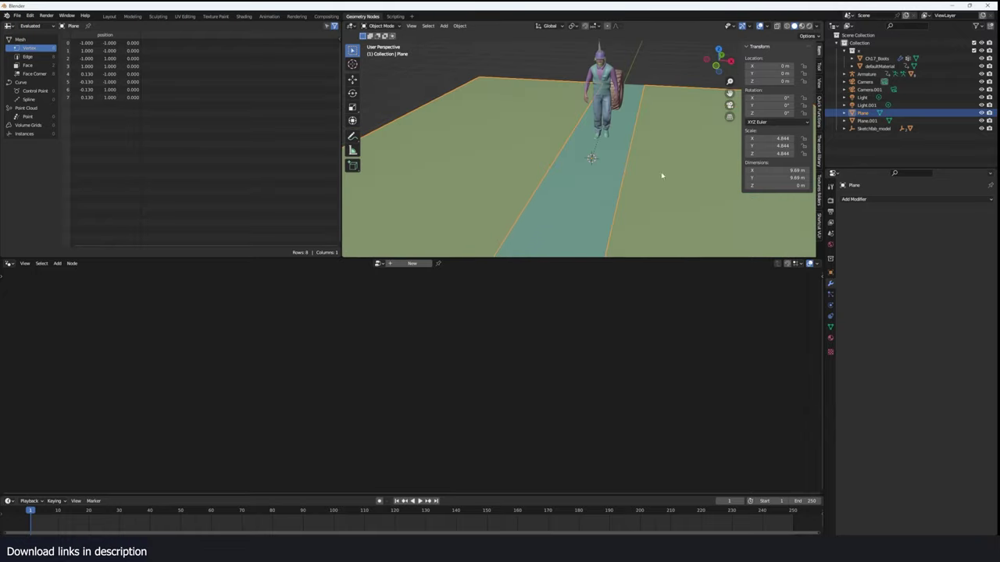
{"action": "left_click", "coordinate": [580, 182]}
{"action": "left_click", "coordinate": [820, 148]}
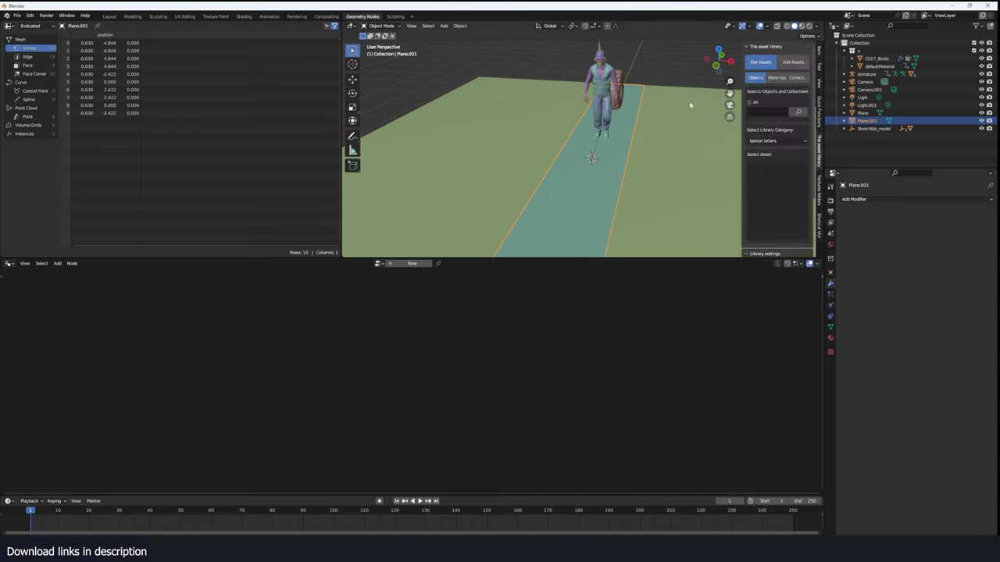
{"action": "left_click", "coordinate": [818, 188]}
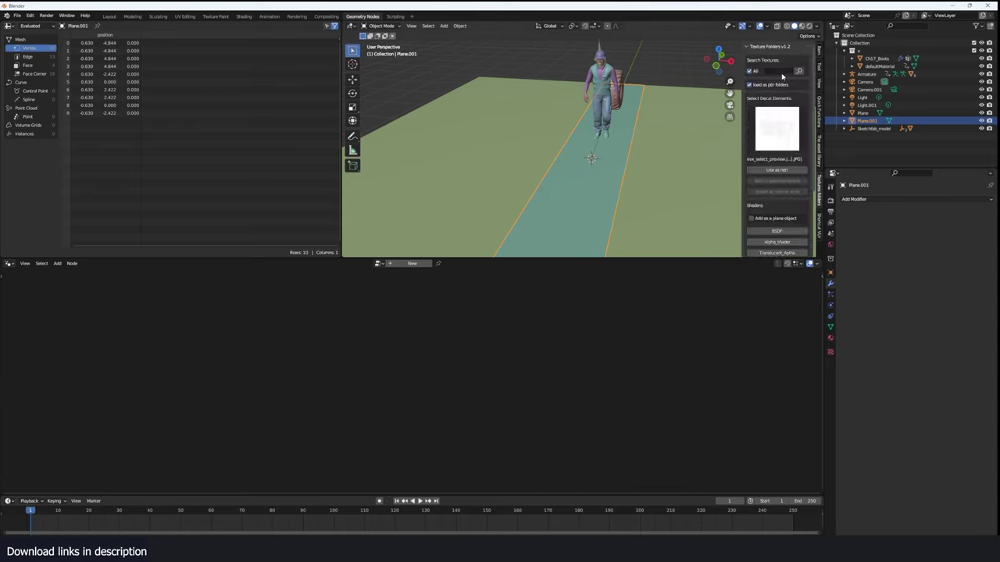
{"action": "type", "text": "nd"}
{"action": "key", "text": "Return"}
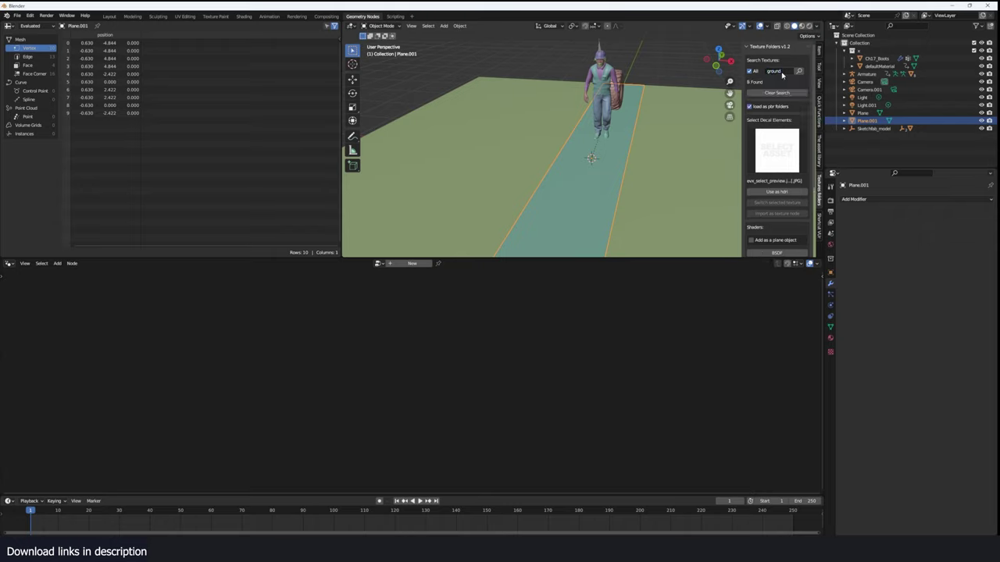
Apply the dry_ground_rocks texture to the central strip and the surrounding ground plane
{"action": "left_click", "coordinate": [784, 141]}
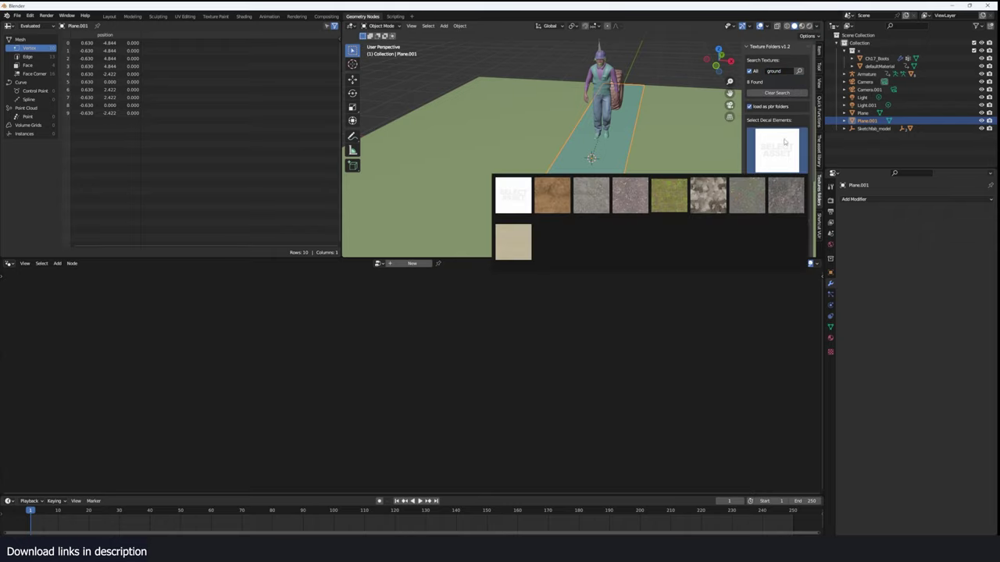
{"action": "left_click", "coordinate": [558, 200]}
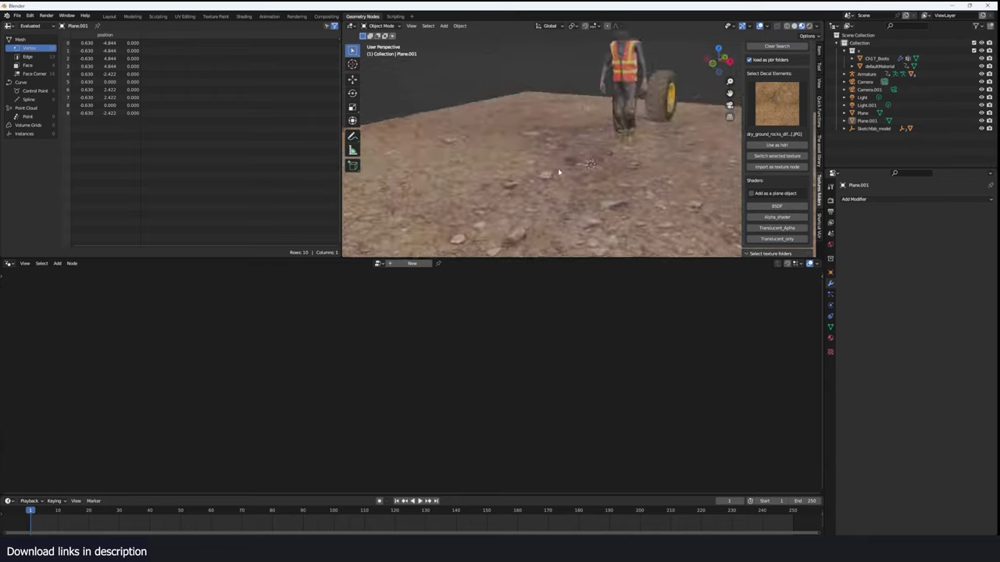
{"action": "middle_click_drag", "start_coordinate": [506, 174], "coordinate": [483, 159]}
{"action": "scroll", "coordinate": [610, 187], "scroll_direction": "down", "scroll_amount": 4}
Advance the animation to frame 12, then select the central strip and show the scene in solid view
{"action": "key", "text": "space"}
{"action": "key", "text": "space"}
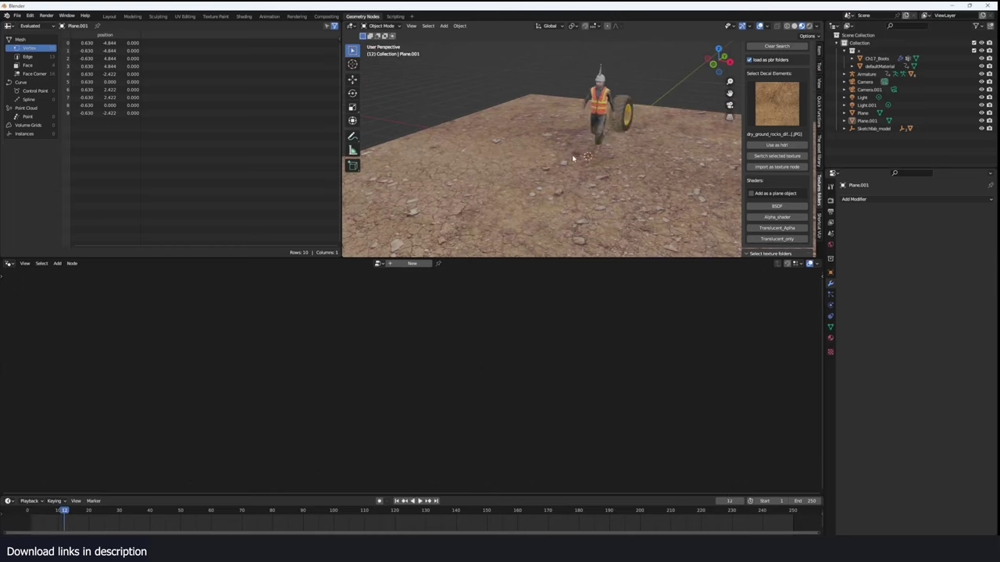
{"action": "left_click", "coordinate": [596, 161]}
{"action": "middle_click_drag", "start_coordinate": [598, 160], "coordinate": [655, 159]}
{"action": "key", "text": "z"}
{"action": "middle_click_drag", "start_coordinate": [574, 179], "coordinate": [611, 186]}
{"action": "scroll", "coordinate": [612, 186], "scroll_direction": "up", "scroll_amount": 4}
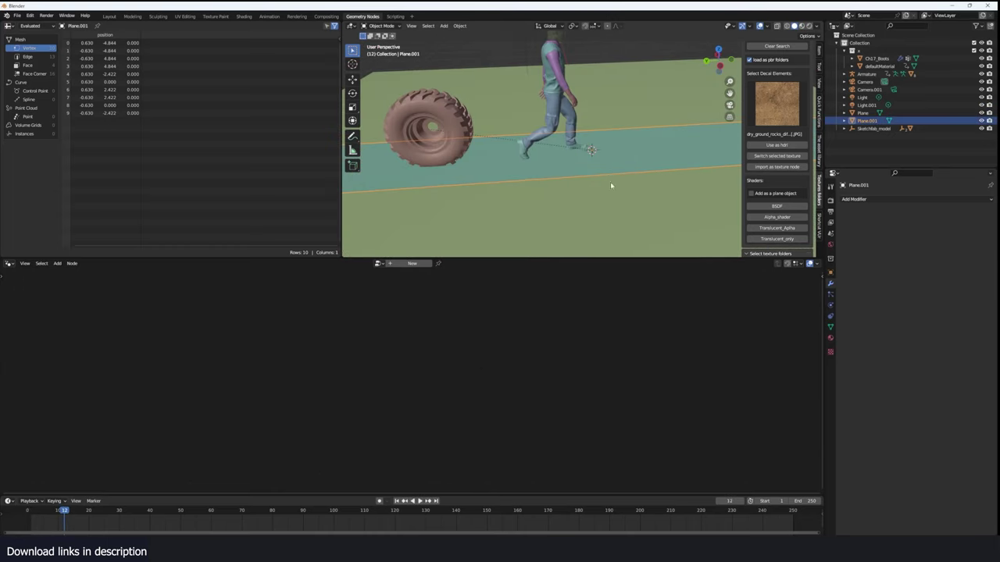
Create a new geometry node tree on the central strip, space out its input and output nodes, and show the wireframe overlay
{"action": "left_click", "coordinate": [414, 265]}
{"action": "middle_click_drag", "start_coordinate": [324, 344], "coordinate": [406, 330]}
{"action": "left_click_drag", "start_coordinate": [350, 376], "coordinate": [206, 374]}
{"action": "left_click_drag", "start_coordinate": [602, 381], "coordinate": [660, 353]}
{"action": "key", "text": "q"}
{"action": "left_click", "coordinate": [637, 239]}
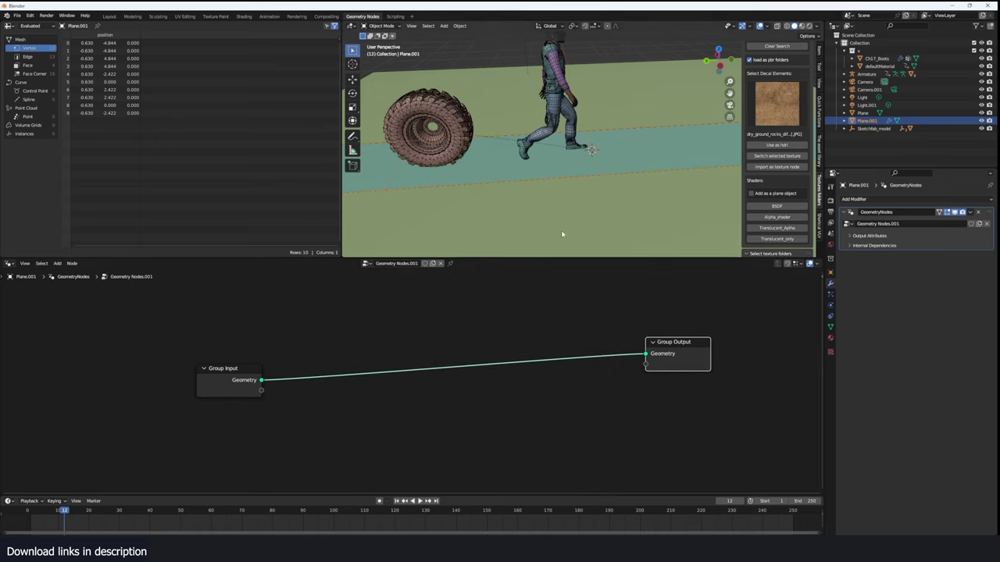
Insert a Subdivide Mesh node between Group Input and Group Output with its level set to 5
{"action": "key", "text": "shift+a"}
{"action": "left_click", "coordinate": [370, 266]}
{"action": "type", "text": "s"}
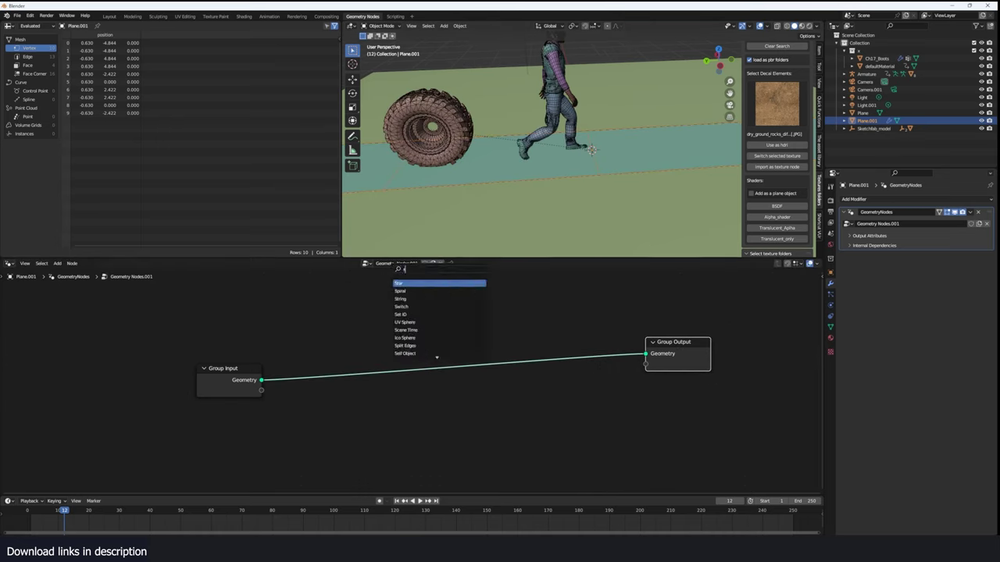
{"action": "type", "text": "ubdiv"}
{"action": "key", "text": "Return"}
{"action": "left_click", "coordinate": [336, 382]}
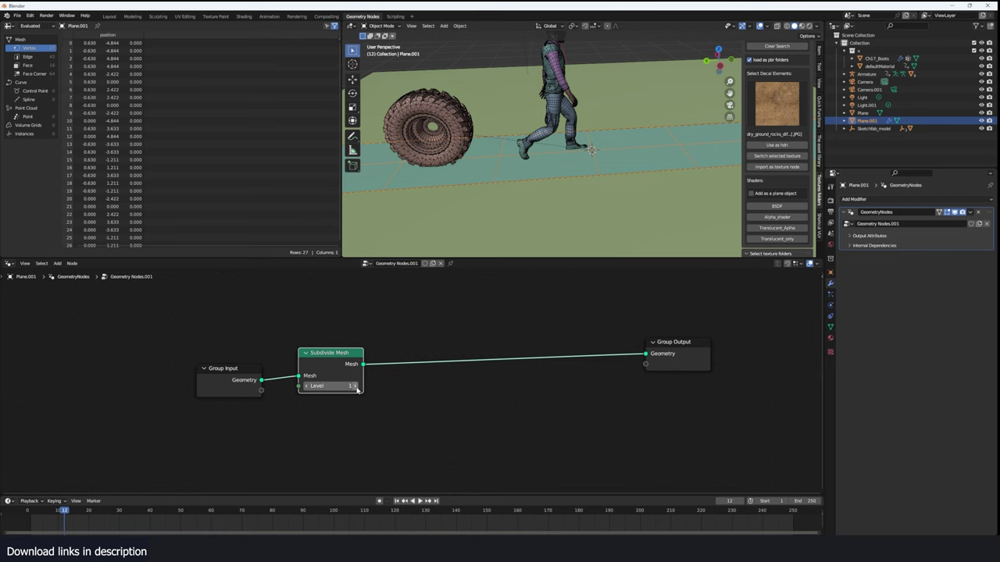
{"action": "left_click", "coordinate": [357, 389]}
{"action": "left_click", "coordinate": [357, 389]}
{"action": "left_click", "coordinate": [357, 389]}
{"action": "left_click", "coordinate": [357, 389]}
Add four crosswise loop cuts to the central strip, one midway through each existing segment
{"action": "middle_click_drag", "start_coordinate": [554, 174], "coordinate": [566, 145]}
{"action": "scroll", "coordinate": [601, 206], "scroll_direction": "up", "scroll_amount": 3}
{"action": "key", "text": "Tab"}
{"action": "scroll", "coordinate": [612, 140], "scroll_direction": "up", "scroll_amount": 9}
{"action": "scroll", "coordinate": [567, 153], "scroll_direction": "down", "scroll_amount": 4}
{"action": "scroll", "coordinate": [544, 124], "scroll_direction": "down", "scroll_amount": 5}
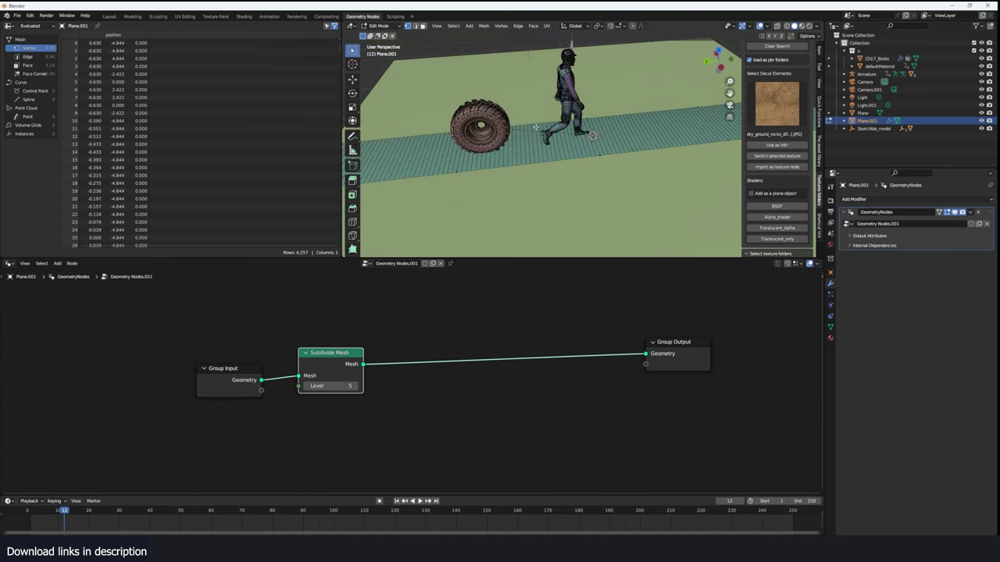
{"action": "key", "text": "ctrl+r"}
{"action": "left_click", "coordinate": [537, 127]}
{"action": "right_click", "coordinate": [537, 127]}
{"action": "key", "text": "ctrl+r"}
{"action": "left_click", "coordinate": [435, 144]}
{"action": "right_click", "coordinate": [435, 144]}
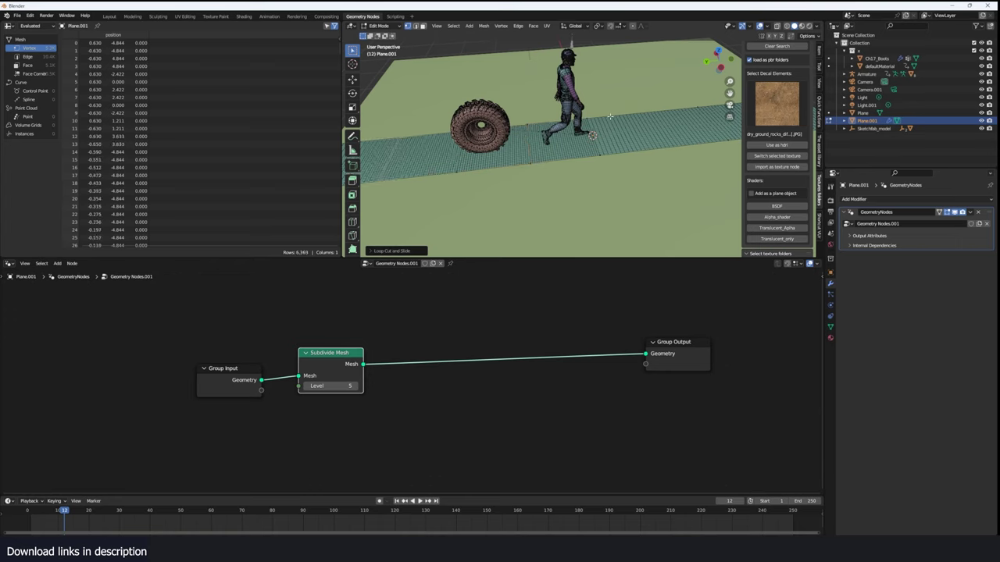
{"action": "key", "text": "ctrl+r"}
{"action": "left_click", "coordinate": [614, 117]}
{"action": "right_click", "coordinate": [615, 118]}
{"action": "scroll", "coordinate": [615, 118], "scroll_direction": "down", "scroll_amount": 1}
{"action": "middle_click_drag", "start_coordinate": [616, 118], "coordinate": [518, 142], "text": "shift"}
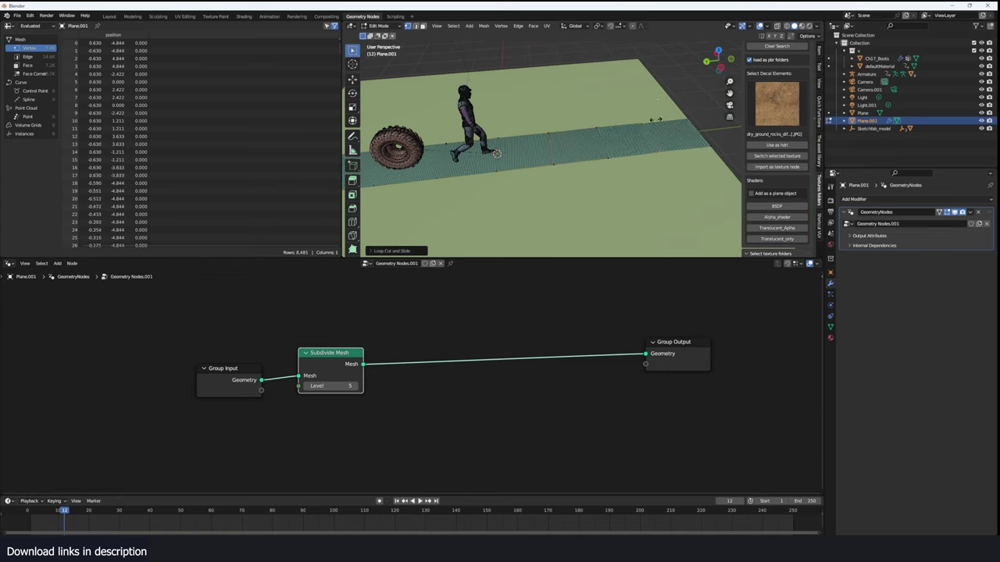
{"action": "right_click", "coordinate": [656, 119]}
{"action": "scroll", "coordinate": [622, 161], "scroll_direction": "up", "scroll_amount": 7}
{"action": "scroll", "coordinate": [550, 183], "scroll_direction": "down", "scroll_amount": 1}
{"action": "key", "text": "Tab"}
{"action": "scroll", "coordinate": [539, 184], "scroll_direction": "down", "scroll_amount": 2}
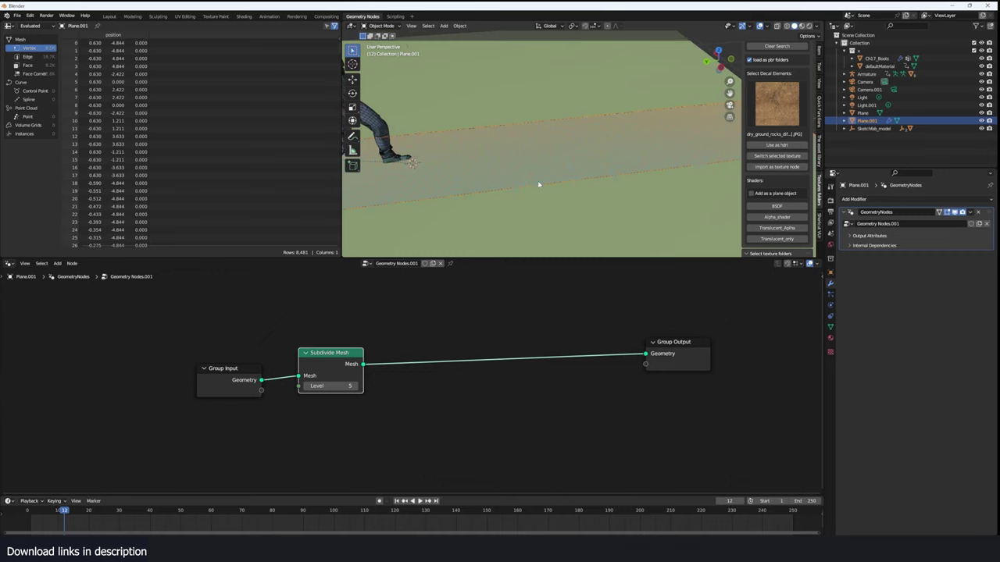
Move the Group Input and Subdivide Mesh nodes farther from the Group Output, and turn off the wireframe overlay
{"action": "mouse_move", "coordinate": [539, 184]}
{"action": "middle_mouse_down"}
{"action": "mouse_move", "coordinate": [487, 184]}
{"action": "mouse_move", "coordinate": [540, 170]}
{"action": "middle_mouse_up"}
{"action": "scroll", "coordinate": [511, 190], "scroll_direction": "up", "scroll_amount": 2}
{"action": "scroll", "coordinate": [539, 170], "scroll_direction": "down", "scroll_amount": 1}
{"action": "left_click", "coordinate": [485, 313]}
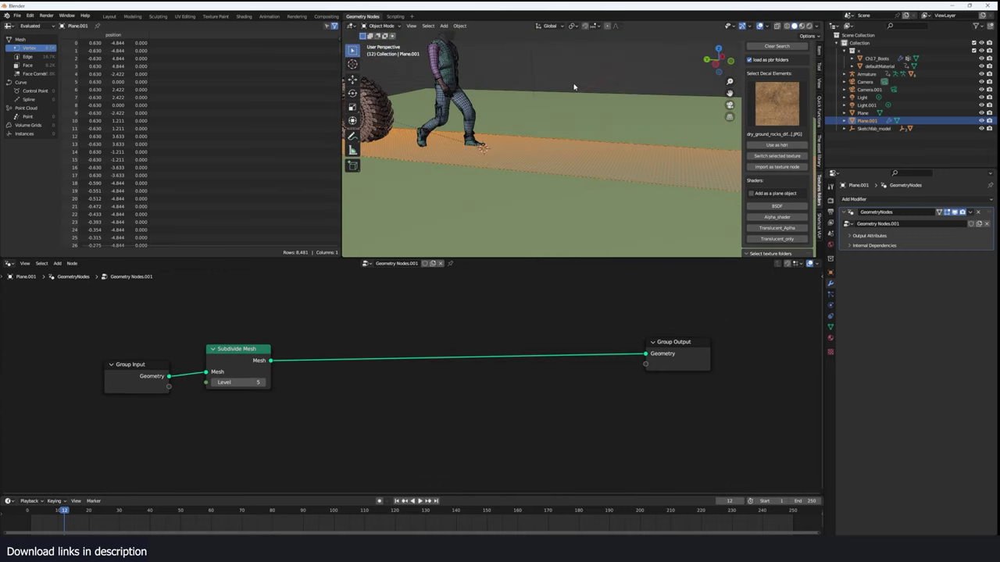
{"action": "left_click", "coordinate": [575, 87]}
{"action": "middle_click_drag", "start_coordinate": [522, 119], "coordinate": [564, 121], "text": "shift"}
{"action": "key", "text": "q"}
{"action": "left_click", "coordinate": [557, 123]}
Insert a simulation zone between Subdivide Mesh and Group Output, widen it, and preview the Simulation Output geometry in a Viewer
{"action": "middle_click_drag", "start_coordinate": [432, 300], "coordinate": [502, 282]}
{"action": "key", "text": "shift+a"}
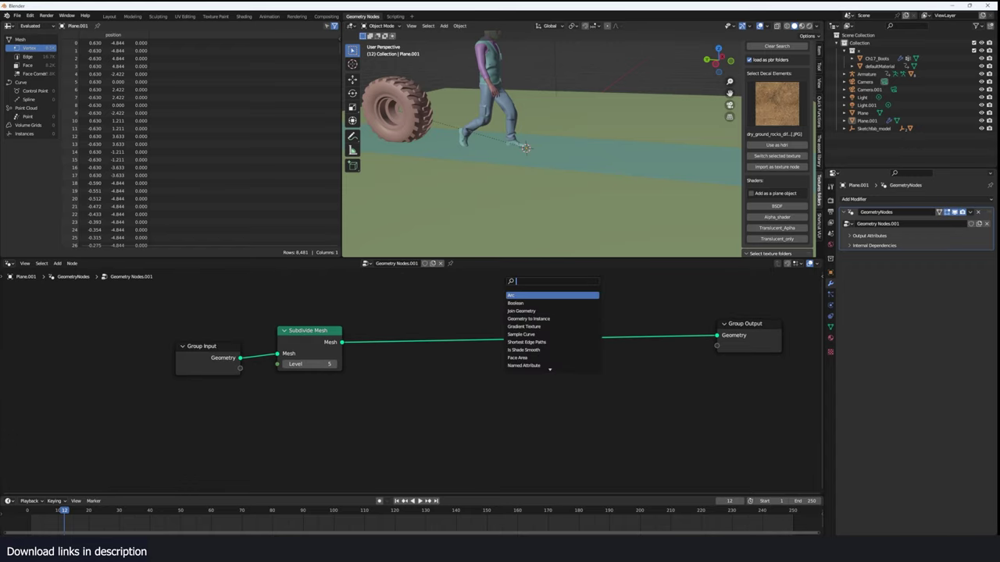
{"action": "type", "text": "simu"}
{"action": "key", "text": "Return"}
{"action": "left_click", "coordinate": [459, 296]}
{"action": "left_click_drag", "start_coordinate": [343, 342], "coordinate": [365, 344]}
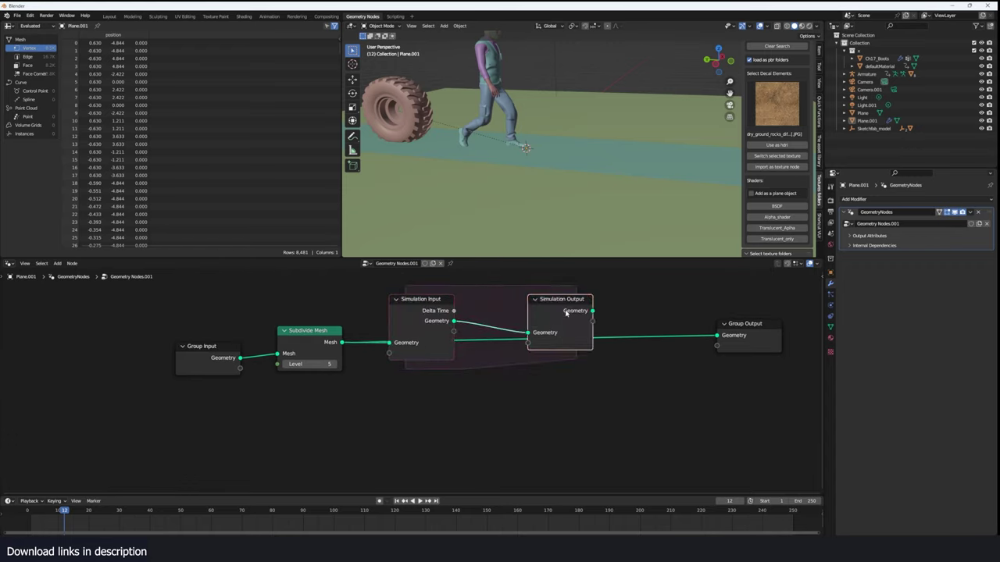
{"action": "left_click", "coordinate": [593, 313], "text": "ctrl+shift"}
{"action": "left_click_drag", "start_coordinate": [427, 323], "coordinate": [396, 335]}
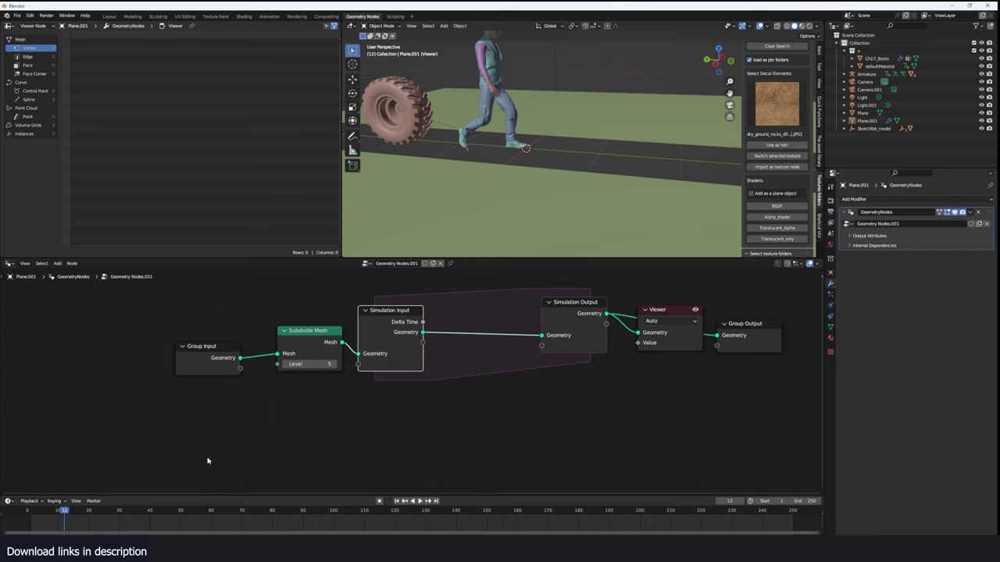
Play the opening frames of the animation to test the simulation zone
{"action": "left_click", "coordinate": [31, 514]}
{"action": "key", "text": "space"}
{"action": "key", "text": "space"}
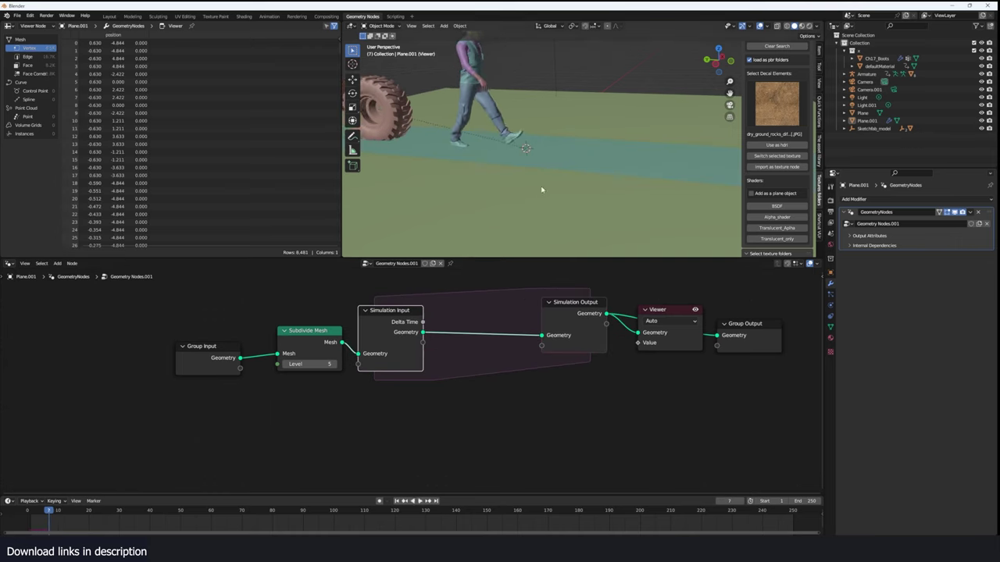
Examine the boots and tyre up close and reselect the central strip
{"action": "left_click", "coordinate": [608, 168]}
{"action": "middle_click_drag", "start_coordinate": [607, 168], "coordinate": [681, 135]}
{"action": "scroll", "coordinate": [574, 185], "scroll_direction": "up", "scroll_amount": 3}
{"action": "left_click", "coordinate": [473, 196]}
{"action": "middle_click_drag", "start_coordinate": [473, 196], "coordinate": [538, 205]}
{"action": "scroll", "coordinate": [538, 205], "scroll_direction": "up", "scroll_amount": 4}
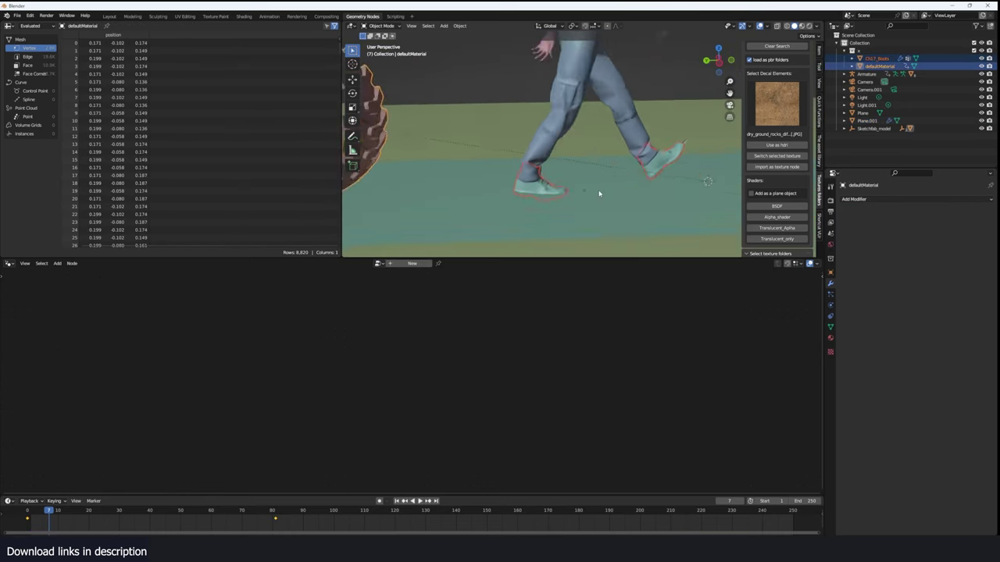
{"action": "left_click", "coordinate": [598, 195]}
{"action": "scroll", "coordinate": [584, 202], "scroll_direction": "down", "scroll_amount": 3}
{"action": "scroll", "coordinate": [503, 338], "scroll_direction": "down", "scroll_amount": 5}
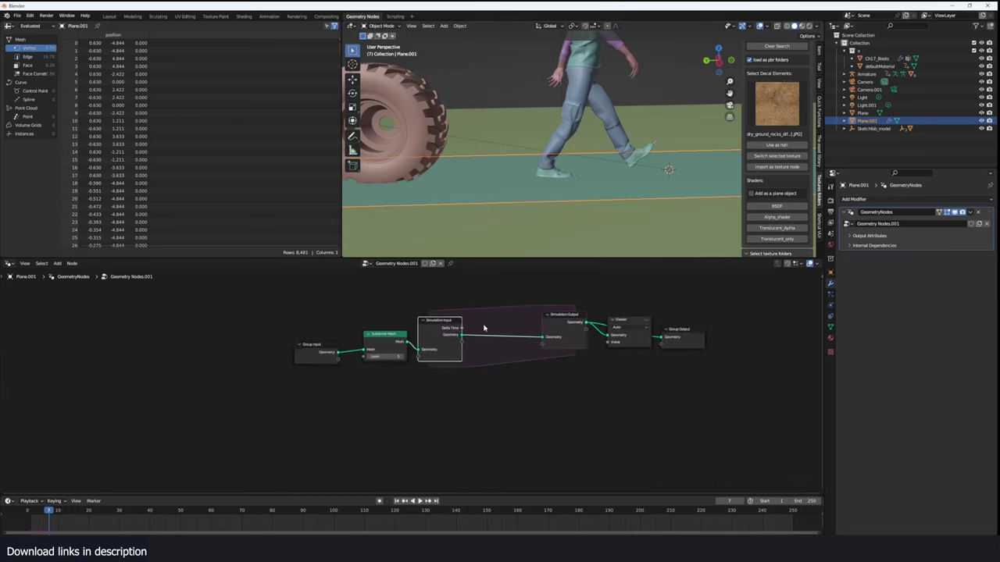
Add a Geometry Proximity node below the simulation zone
{"action": "scroll", "coordinate": [460, 340], "scroll_direction": "up", "scroll_amount": 5}
{"action": "key", "text": "shift+a"}
{"action": "left_click", "coordinate": [462, 326]}
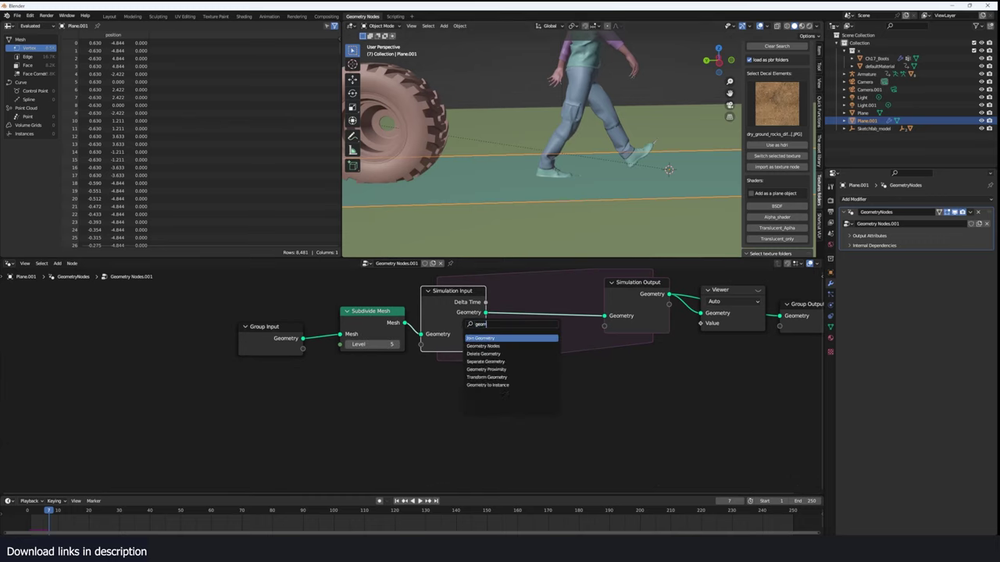
{"action": "left_click", "coordinate": [485, 369]}
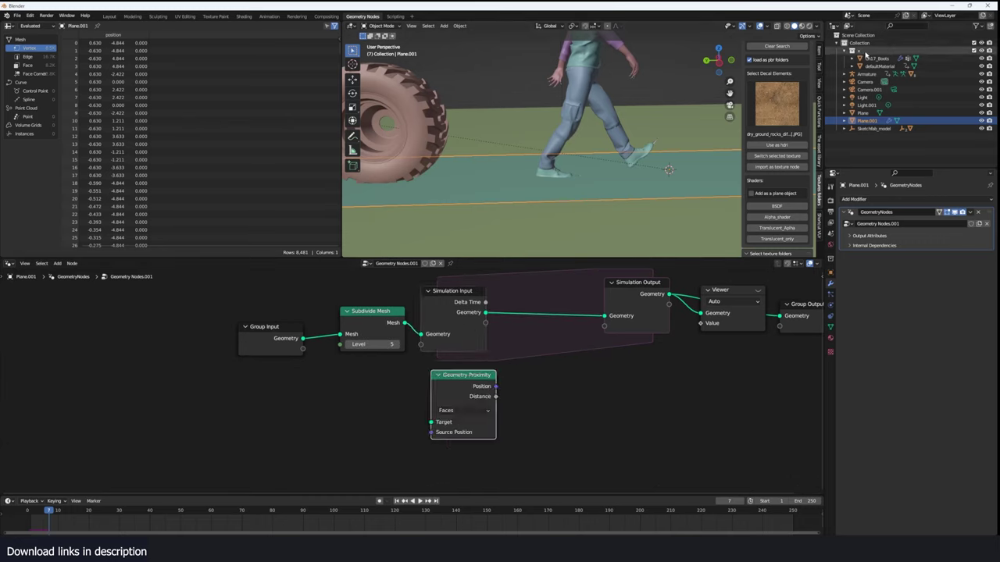
Bring in collection x as a Relative Collection Info node with Separate Children, linked through Realize Instances to the Geometry Proximity target
{"action": "left_click_drag", "start_coordinate": [864, 51], "coordinate": [304, 418]}
{"action": "middle_click_drag", "start_coordinate": [304, 426], "coordinate": [299, 404]}
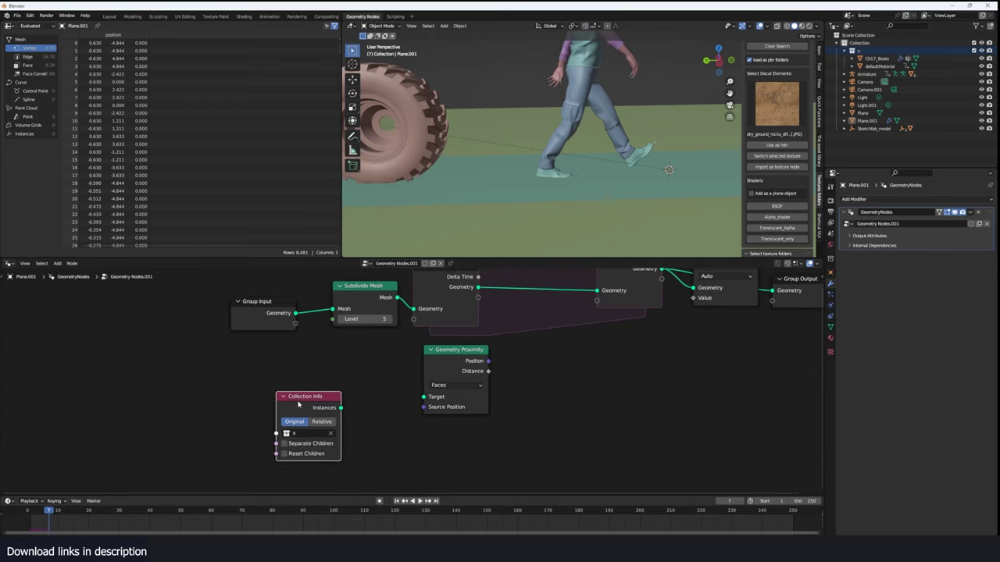
{"action": "left_click_drag", "start_coordinate": [299, 404], "coordinate": [223, 387]}
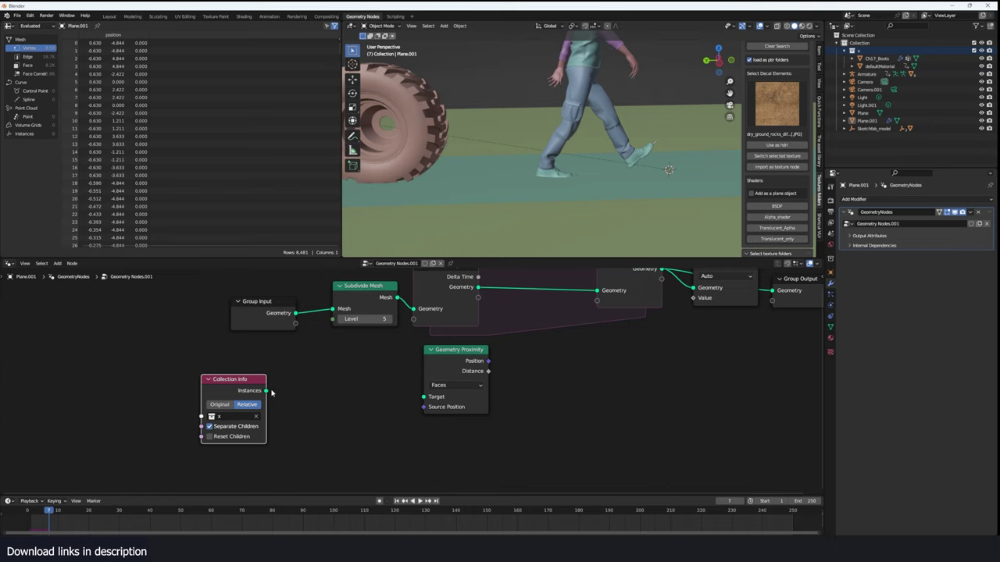
{"action": "left_click_drag", "start_coordinate": [298, 394], "coordinate": [326, 391]}
{"action": "type", "text": "real"}
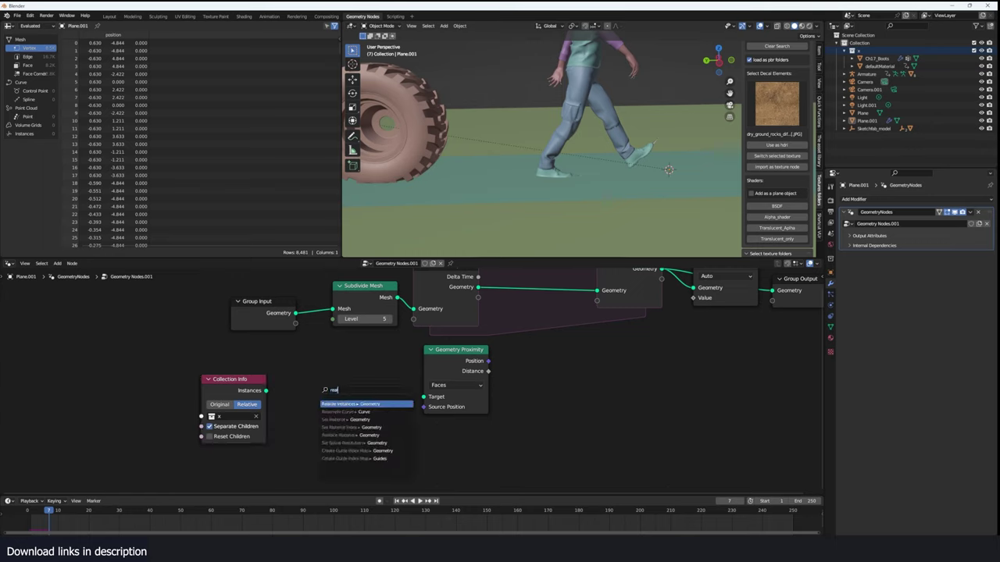
{"action": "left_click", "coordinate": [365, 404]}
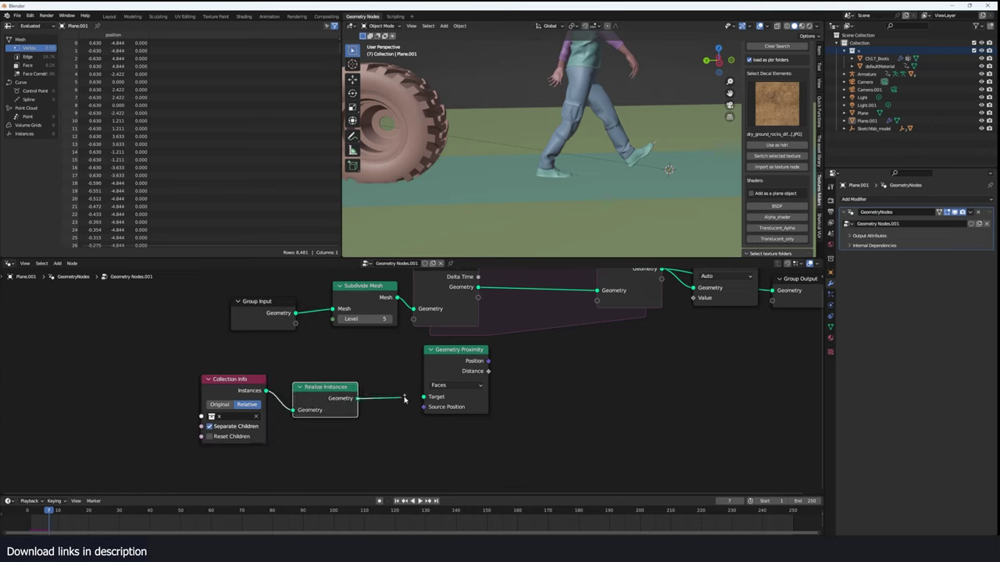
Preview the Geometry Proximity position and distance outputs on the strip in the Viewer
{"action": "middle_click_drag", "start_coordinate": [478, 385], "coordinate": [435, 404]}
{"action": "left_click", "coordinate": [442, 398], "text": "ctrl+shift"}
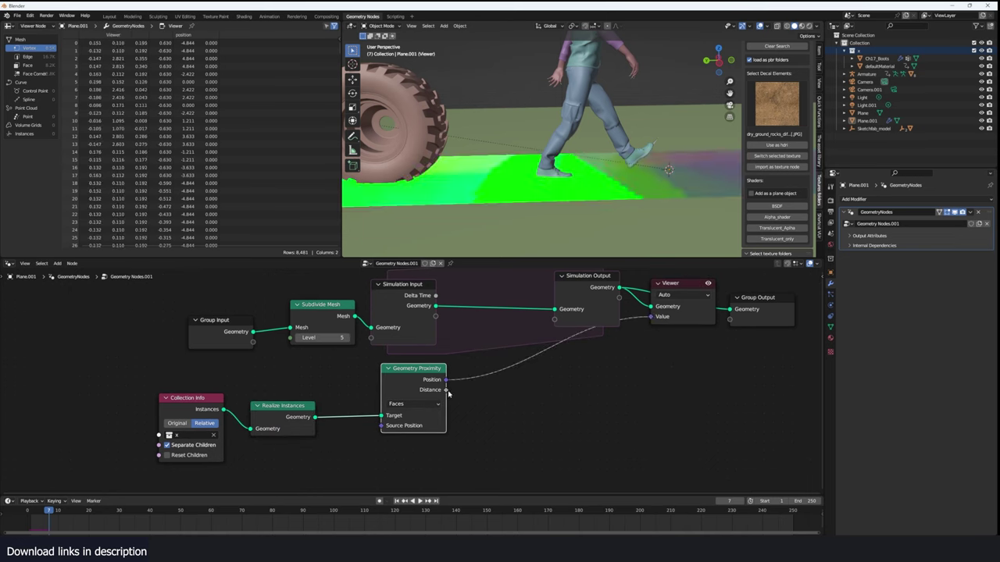
{"action": "left_click", "coordinate": [444, 396], "text": "ctrl+shift"}
{"action": "scroll", "coordinate": [614, 146], "scroll_direction": "down", "scroll_amount": 3}
{"action": "middle_click_drag", "start_coordinate": [615, 146], "coordinate": [579, 158]}
{"action": "middle_click_drag", "start_coordinate": [575, 338], "coordinate": [542, 337]}
{"action": "scroll", "coordinate": [702, 285], "scroll_direction": "down", "scroll_amount": 4}
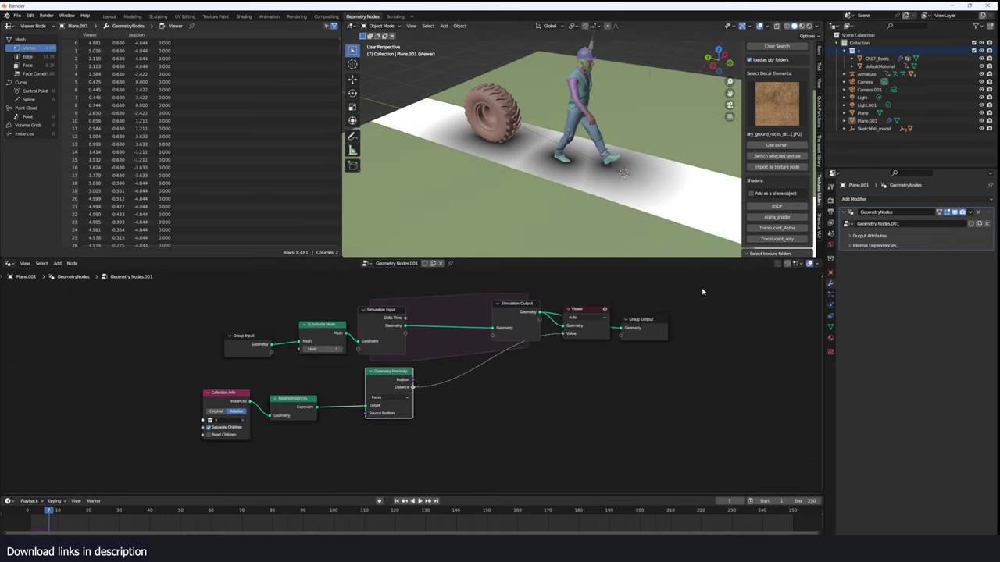
Widen the simulation zone and insert a Set Position node on its geometry link, close to the Simulation Output
{"action": "left_click_drag", "start_coordinate": [720, 282], "coordinate": [490, 341]}
{"action": "key", "text": "g"}
{"action": "left_click", "coordinate": [613, 318]}
{"action": "key", "text": "shift+a"}
{"action": "type", "text": "se"}
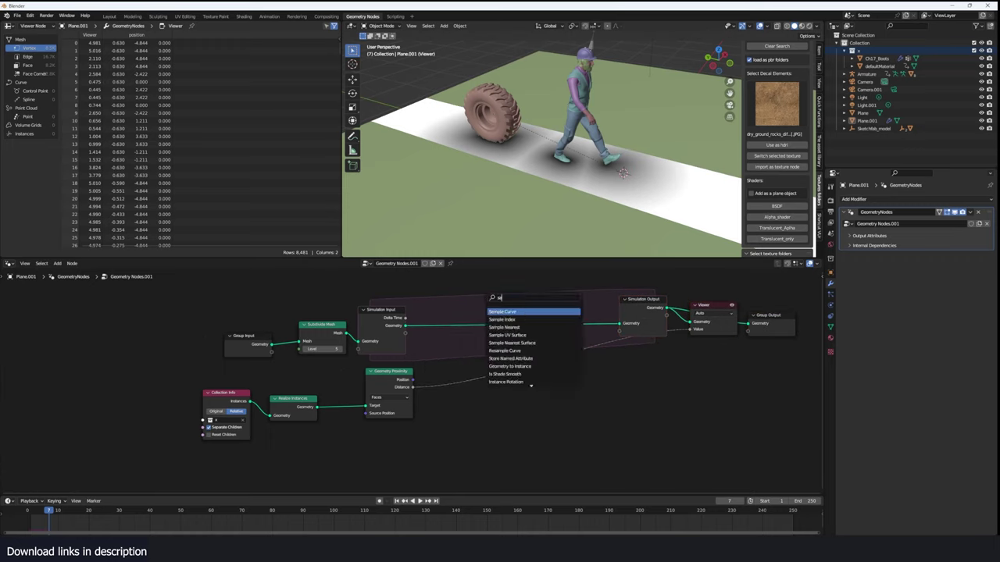
{"action": "type", "text": "t"}
{"action": "left_click", "coordinate": [515, 327]}
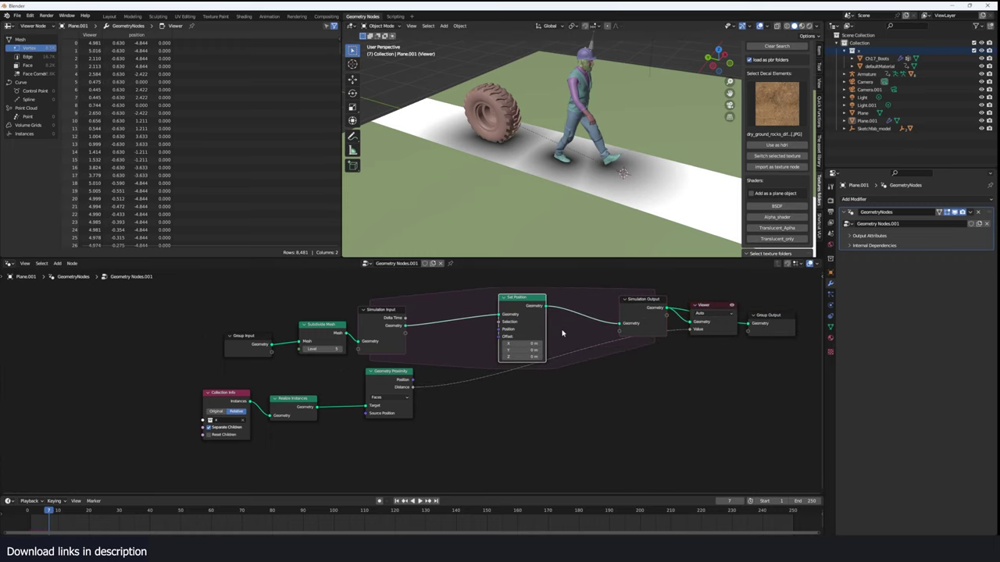
{"action": "left_click", "coordinate": [535, 342]}
{"action": "scroll", "coordinate": [468, 407], "scroll_direction": "up", "scroll_amount": 1}
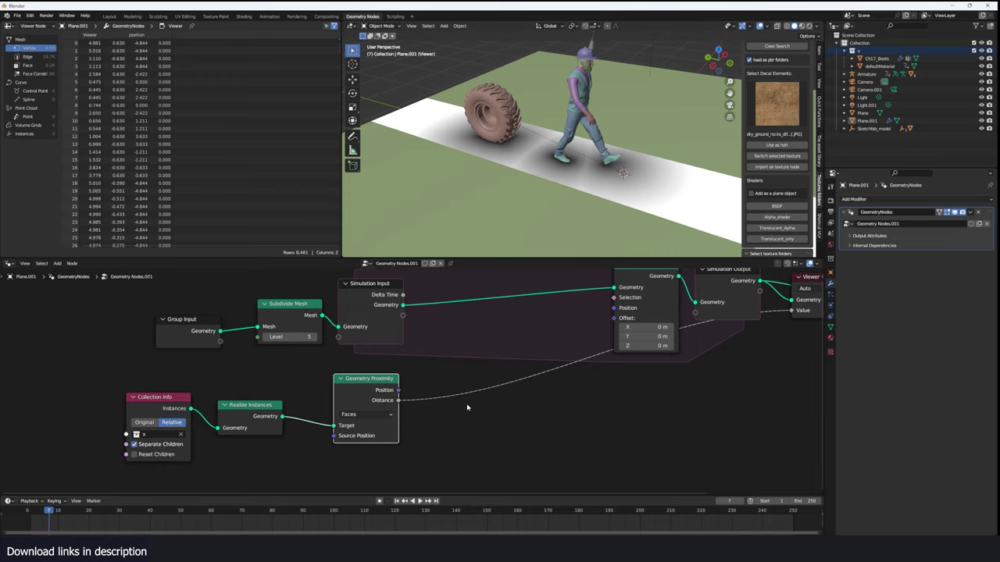
Add a Combine XYZ node feeding the proximity distance through Z into the Set Position offset, and unlink the Viewer's value
{"action": "key", "text": "shift+a"}
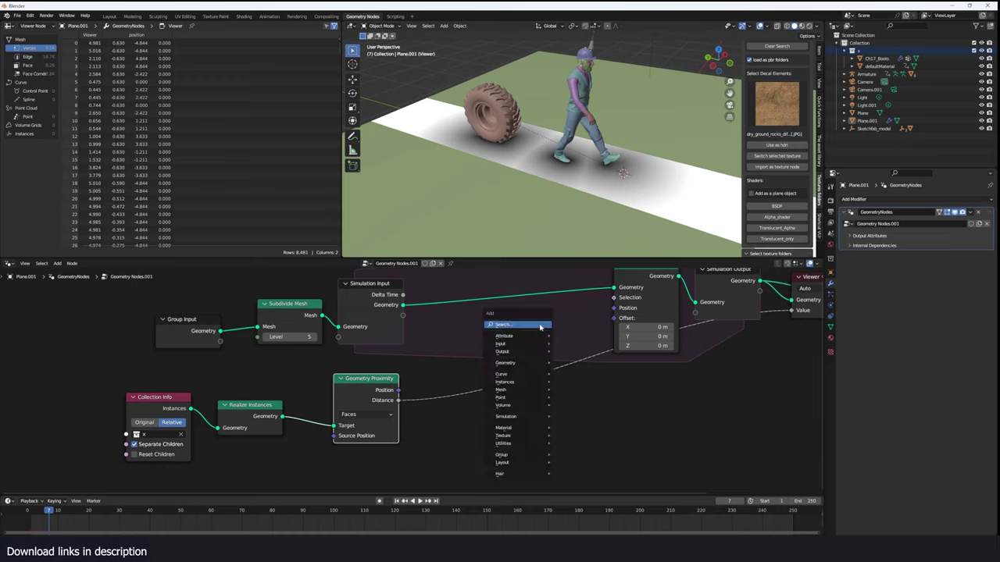
{"action": "type", "text": "x"}
{"action": "key", "text": "Return"}
{"action": "left_click", "coordinate": [566, 377]}
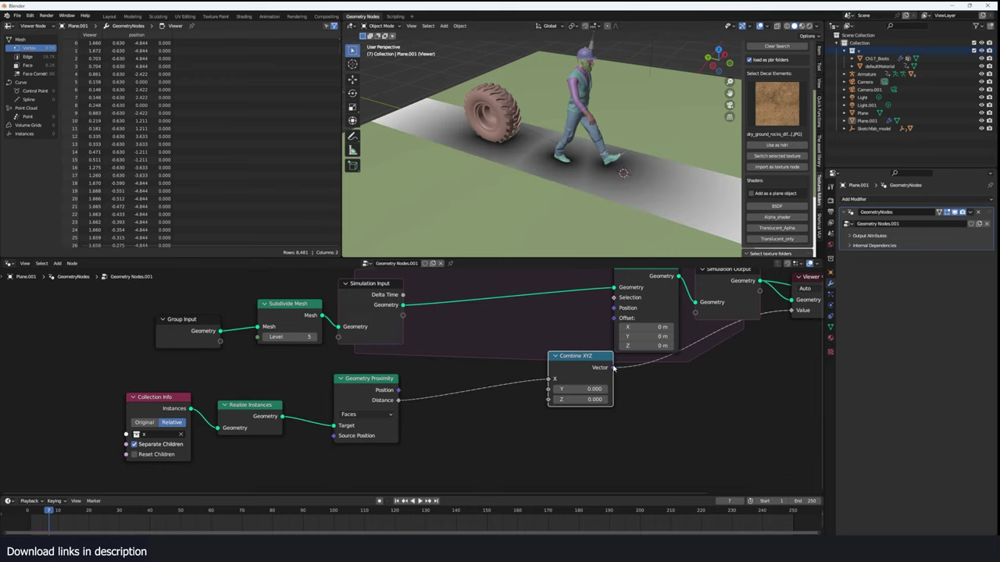
{"action": "left_click_drag", "start_coordinate": [616, 318], "coordinate": [613, 367]}
{"action": "left_click_drag", "start_coordinate": [554, 381], "coordinate": [514, 386]}
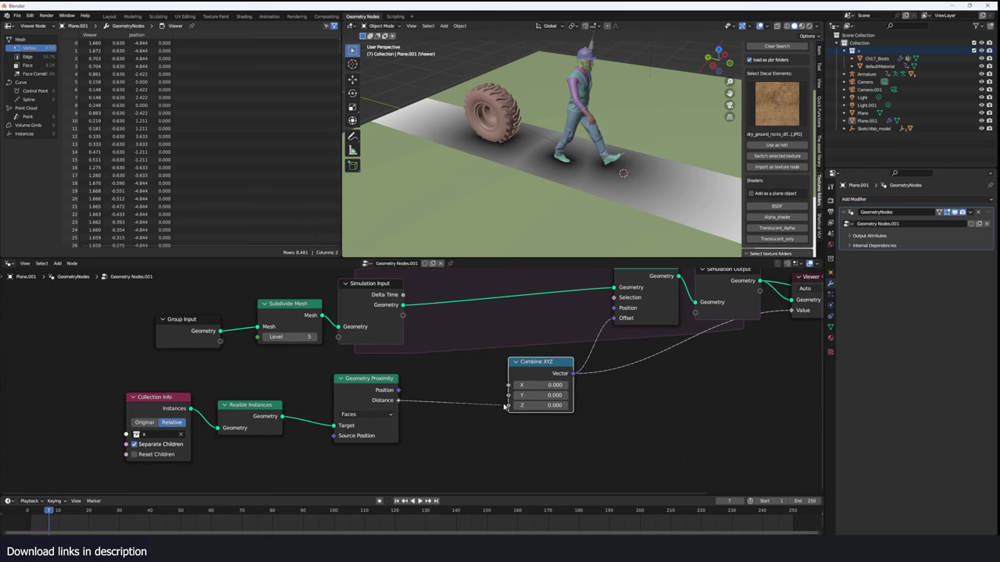
{"action": "middle_click_drag", "start_coordinate": [681, 324], "coordinate": [602, 359]}
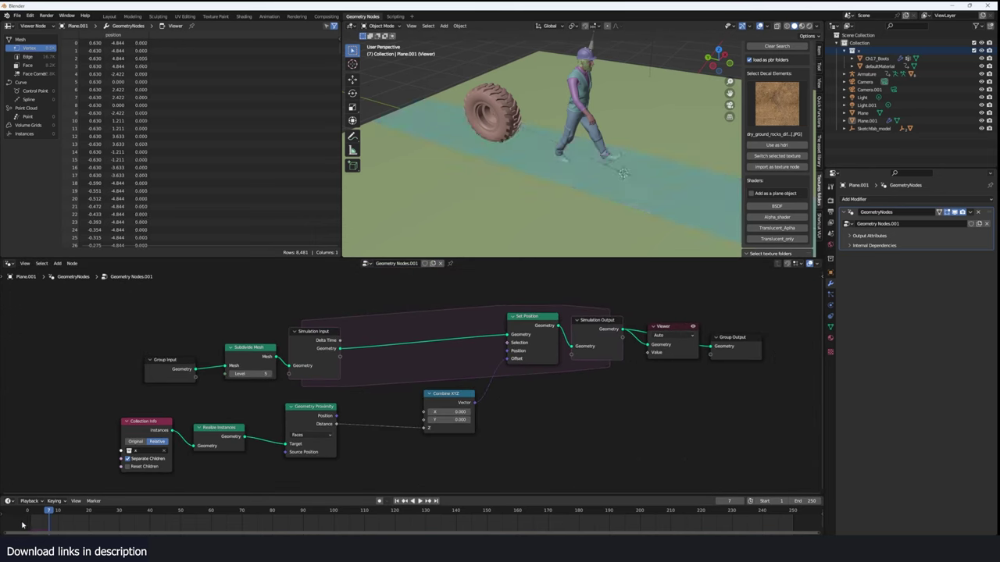
Play the simulation from the start and examine the strip's deformation from the side
{"action": "left_click", "coordinate": [24, 517]}
{"action": "key", "text": "space"}
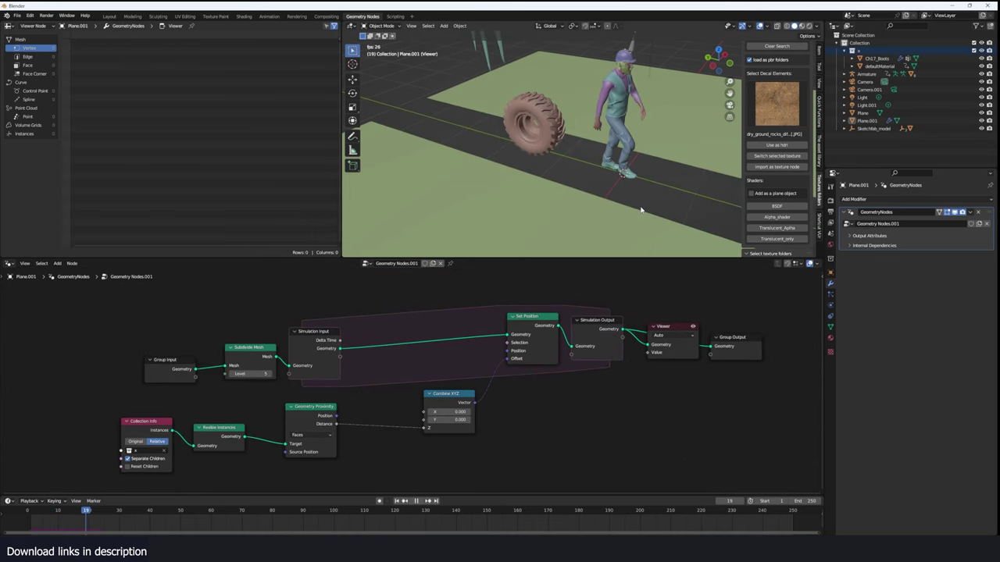
{"action": "key", "text": "Escape"}
{"action": "scroll", "coordinate": [610, 214], "scroll_direction": "down", "scroll_amount": 5}
{"action": "middle_click_drag", "start_coordinate": [610, 214], "coordinate": [646, 185]}
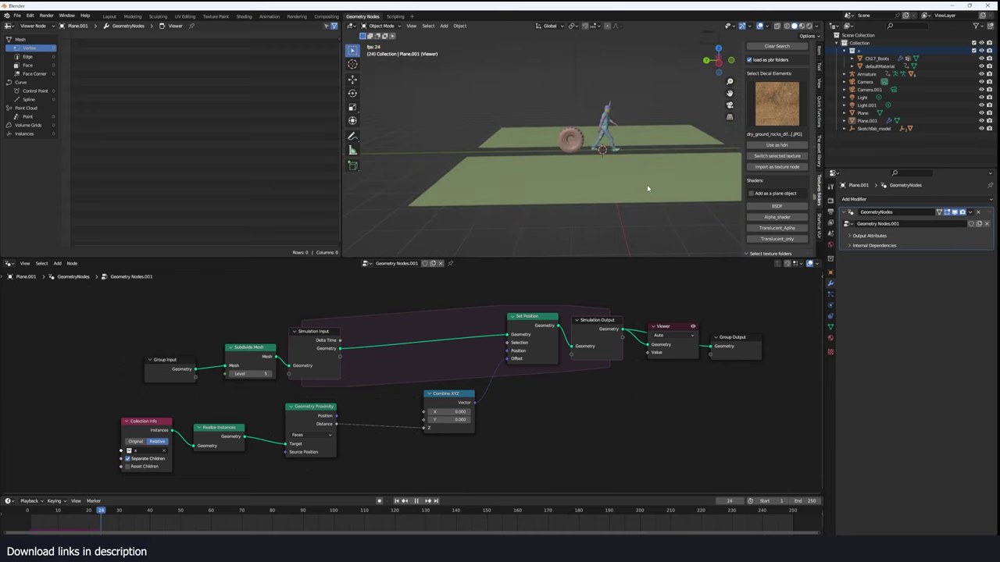
{"action": "scroll", "coordinate": [450, 390], "scroll_direction": "up", "scroll_amount": 2}
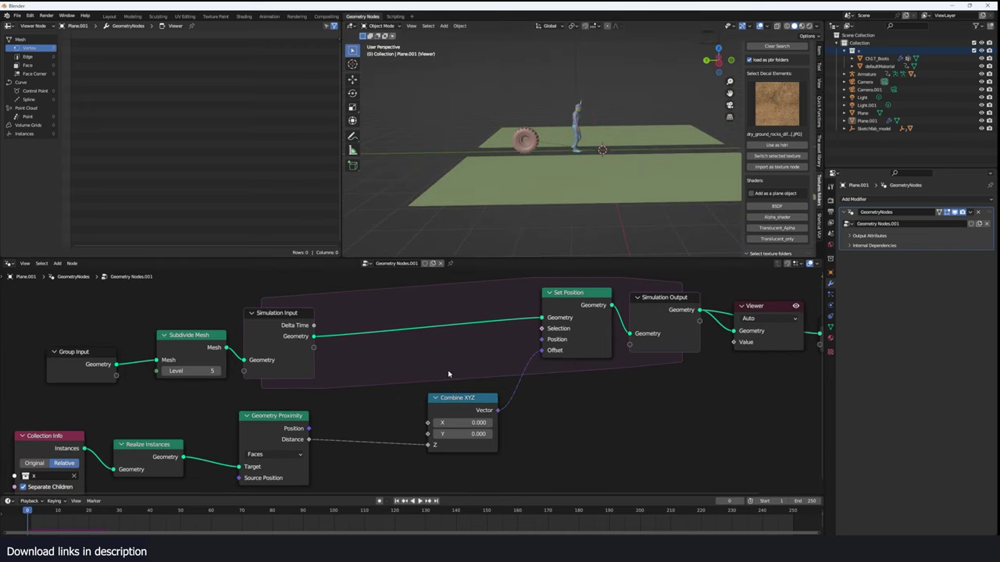
Replay the simulation and preview the Geometry Proximity distance on the deformed strip
{"action": "key", "text": "space"}
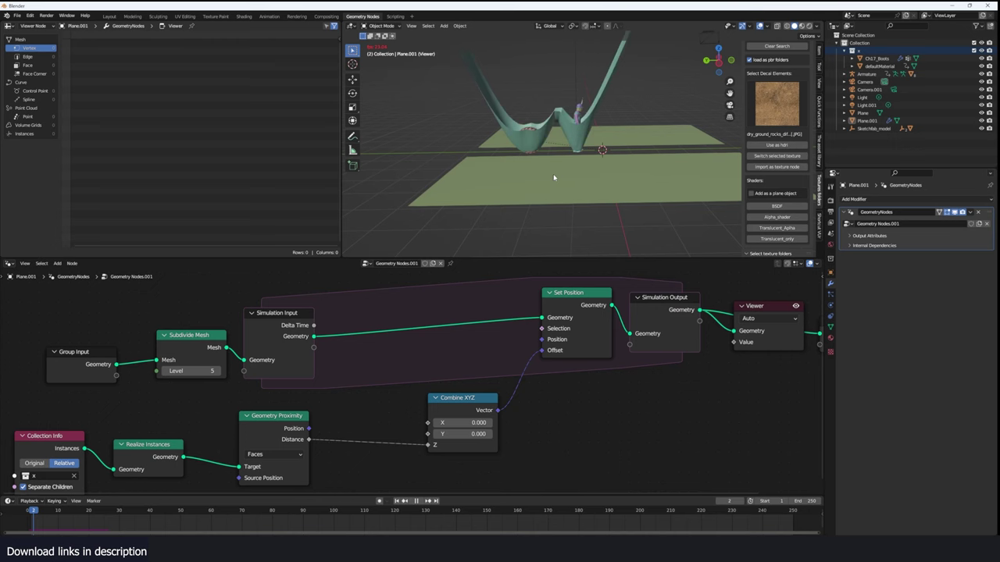
{"action": "left_click", "coordinate": [289, 451], "text": "ctrl+shift"}
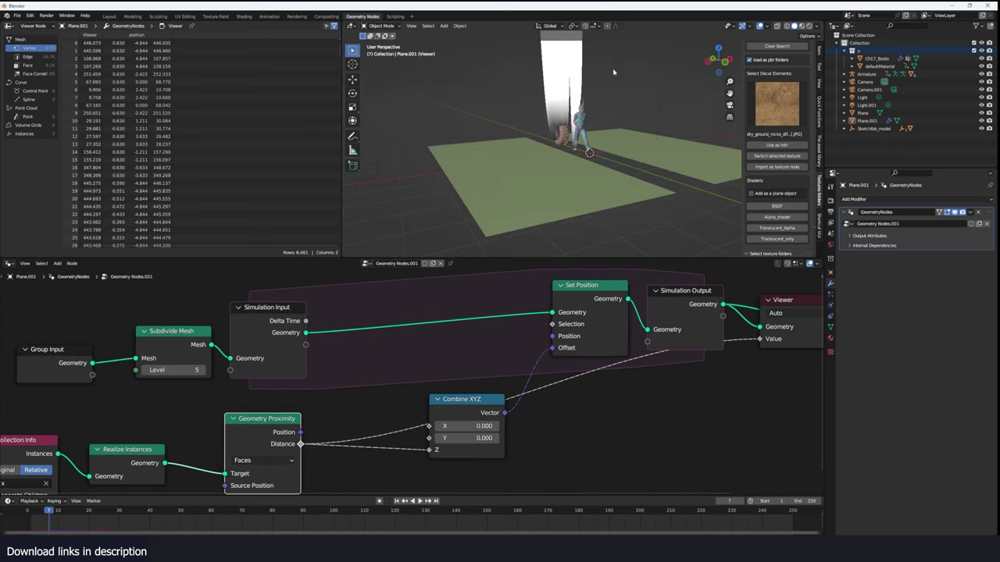
{"action": "middle_click_drag", "start_coordinate": [613, 72], "coordinate": [580, 185]}
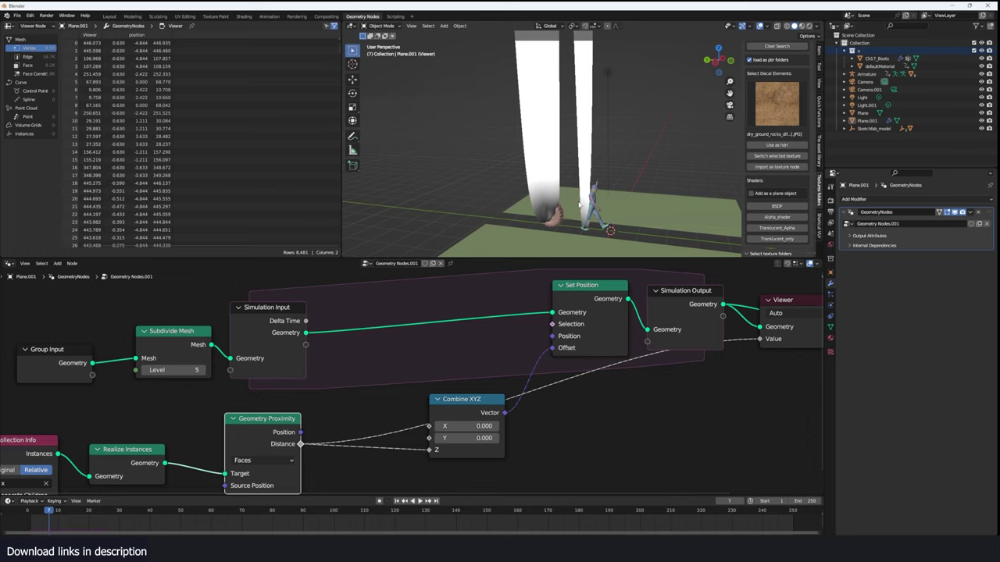
Delete the Combine XYZ node that feeds the Set Position offset and return the animation to the start
{"action": "left_click", "coordinate": [499, 399]}
{"action": "scroll", "coordinate": [516, 300], "scroll_direction": "down", "scroll_amount": 2}
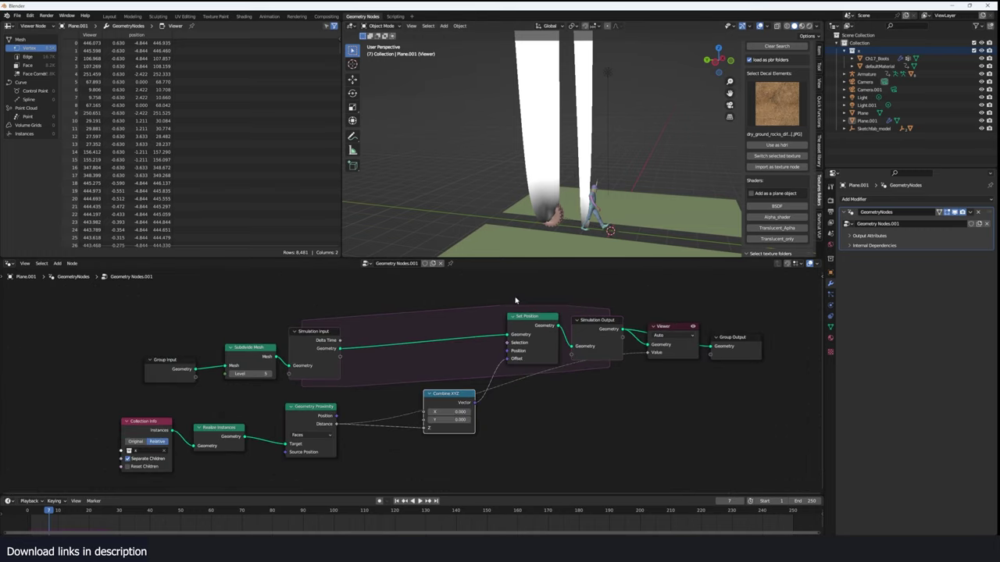
{"action": "scroll", "coordinate": [370, 430], "scroll_direction": "up", "scroll_amount": 1}
{"action": "scroll", "coordinate": [372, 421], "scroll_direction": "up", "scroll_amount": 1}
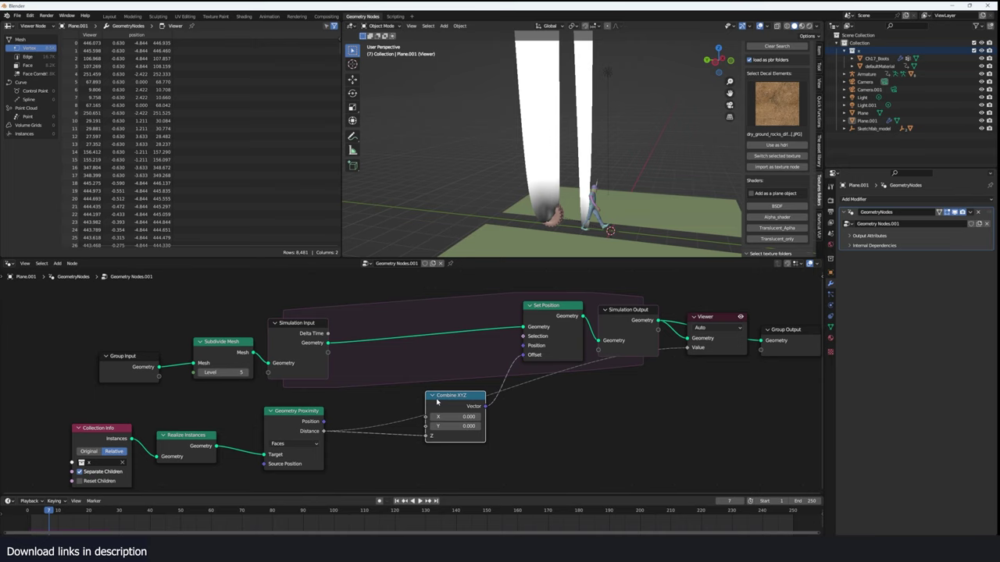
{"action": "key", "text": "x"}
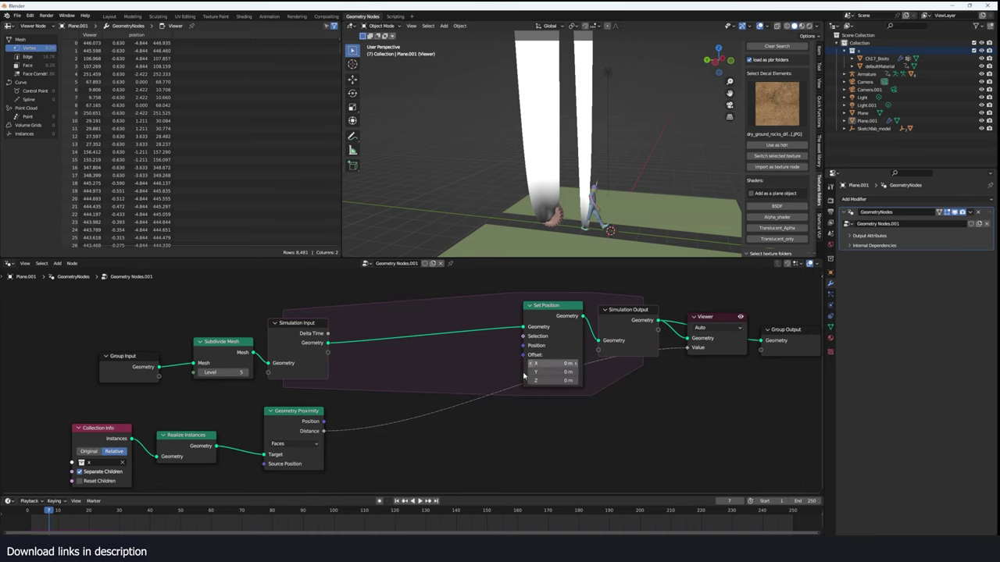
{"action": "left_click", "coordinate": [29, 532]}
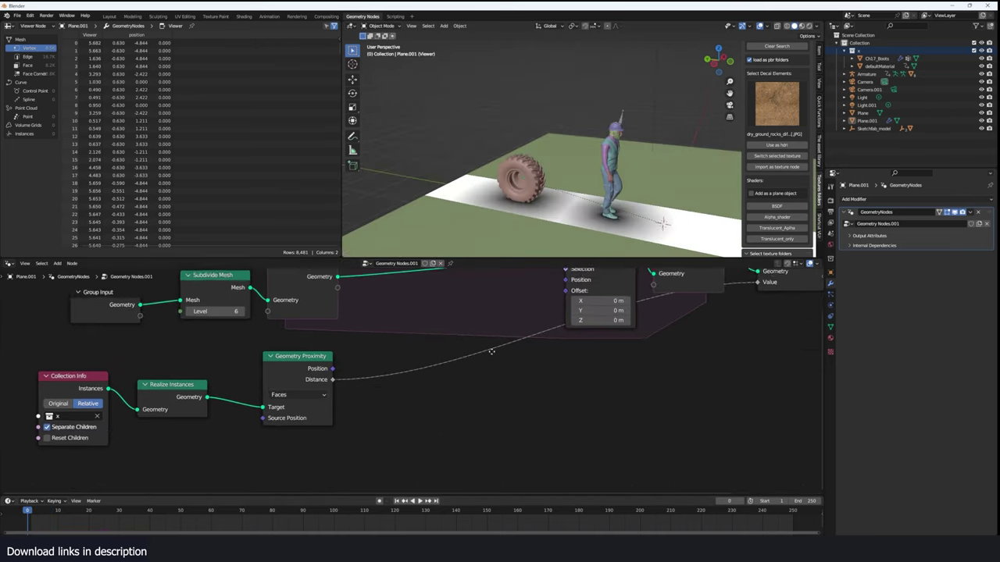
Insert a Math node on the link carrying the Geometry Proximity distance to the Viewer
{"action": "middle_click_drag", "start_coordinate": [491, 351], "coordinate": [497, 340]}
{"action": "key", "text": "shift+a"}
{"action": "left_click", "coordinate": [496, 351]}
{"action": "type", "text": "math"}
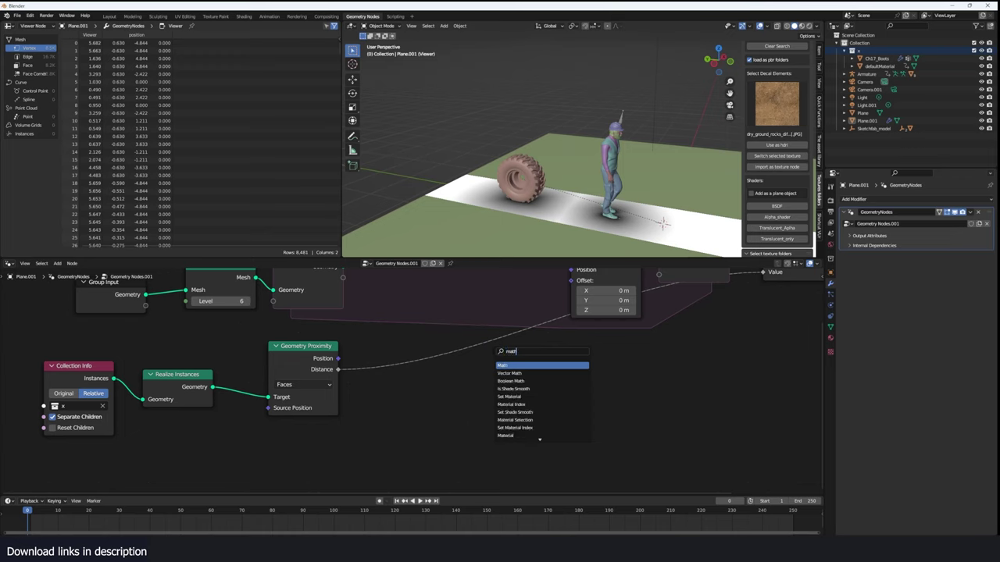
{"action": "key", "text": "Return"}
{"action": "left_click", "coordinate": [444, 382]}
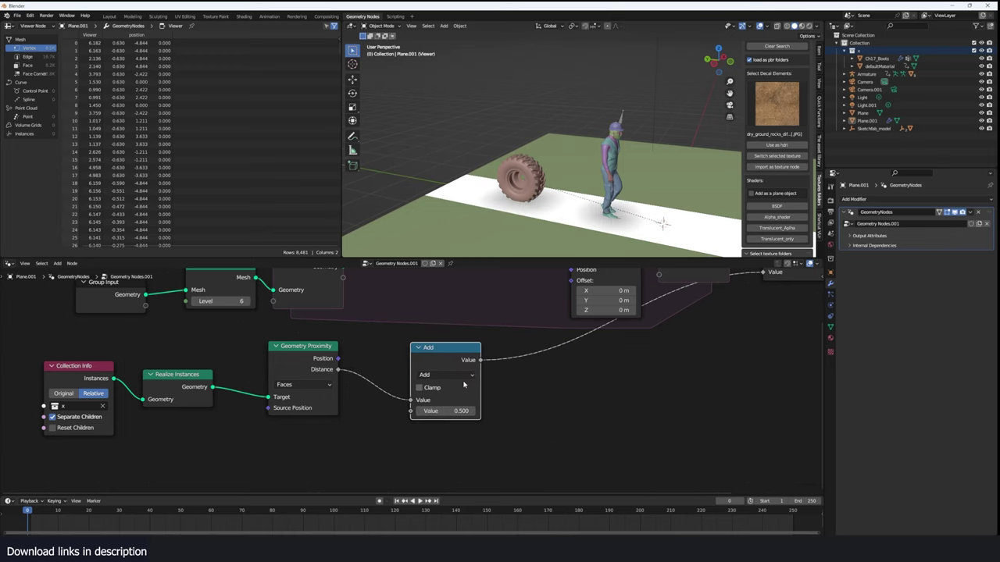
Change the Math node's operation to Multiply and raise its factor to about 7.08
{"action": "left_click", "coordinate": [445, 375]}
{"action": "left_click", "coordinate": [446, 425]}
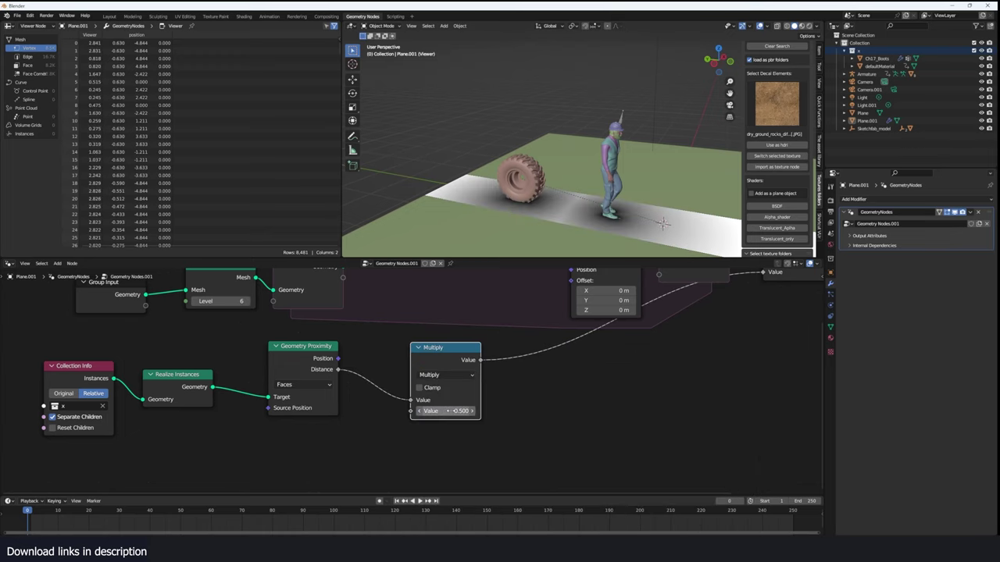
{"action": "left_click_drag", "start_coordinate": [450, 411], "coordinate": [493, 411]}
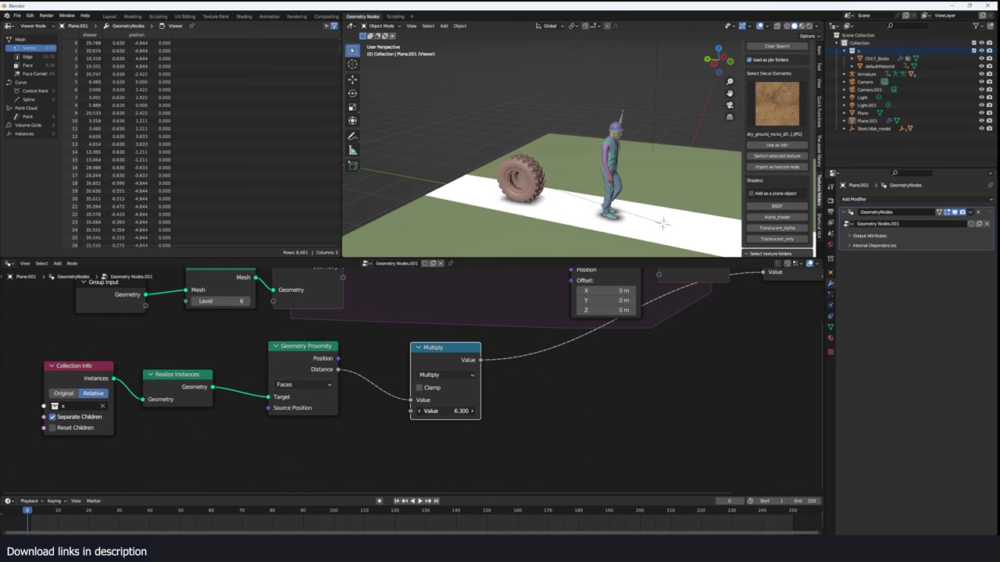
Examine the tyre's tread and its contact with the ground strip from several close angles
{"action": "middle_click_drag", "start_coordinate": [625, 148], "coordinate": [676, 113]}
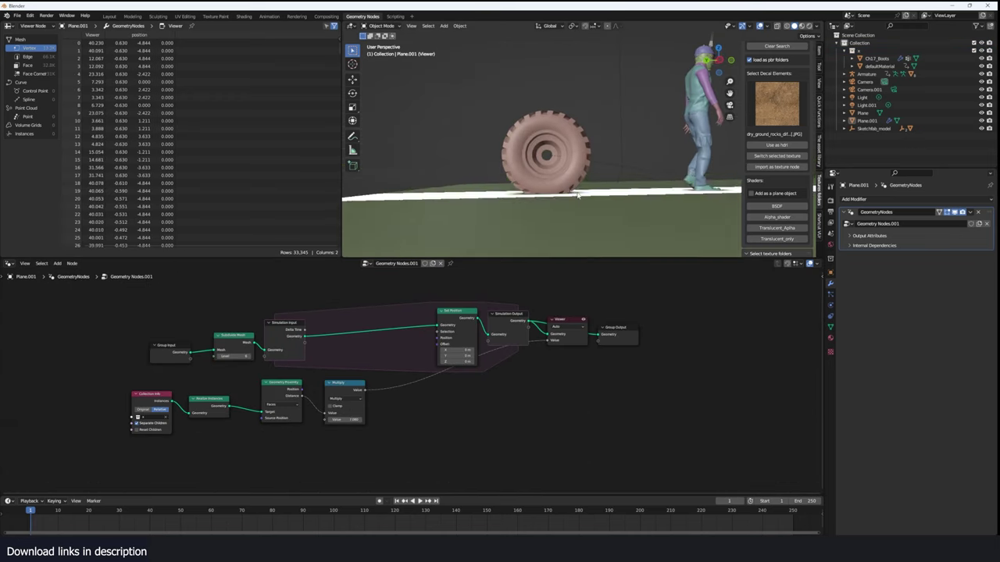
{"action": "middle_click_drag", "start_coordinate": [578, 194], "coordinate": [526, 164]}
{"action": "scroll", "coordinate": [568, 221], "scroll_direction": "up", "scroll_amount": 2}
{"action": "scroll", "coordinate": [626, 194], "scroll_direction": "up", "scroll_amount": 3}
{"action": "scroll", "coordinate": [467, 186], "scroll_direction": "up", "scroll_amount": 4}
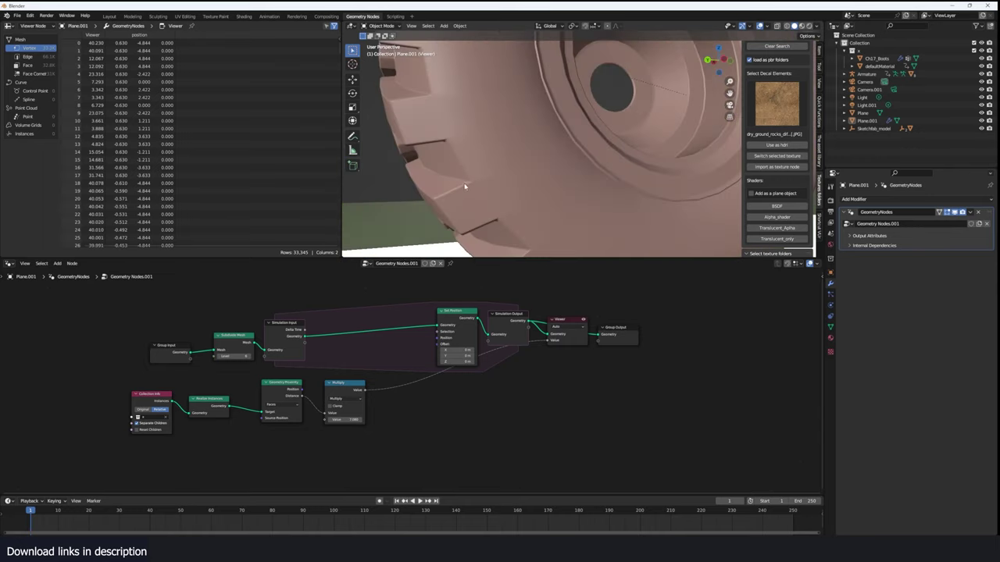
{"action": "middle_click_drag", "start_coordinate": [437, 188], "coordinate": [470, 187]}
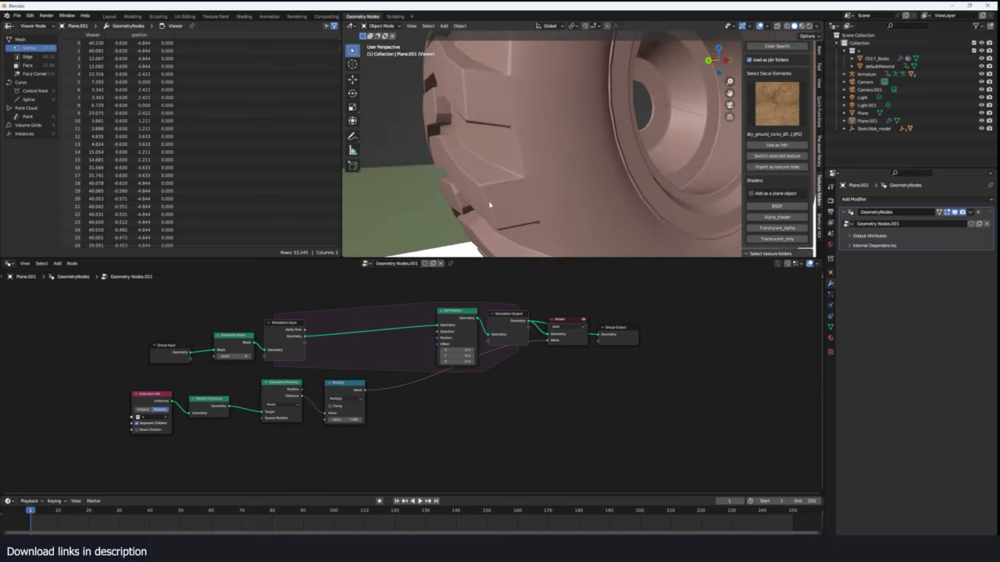
{"action": "scroll", "coordinate": [490, 205], "scroll_direction": "down", "scroll_amount": 7}
{"action": "middle_click_drag", "start_coordinate": [644, 162], "coordinate": [619, 179]}
{"action": "scroll", "coordinate": [348, 371], "scroll_direction": "up", "scroll_amount": 4}
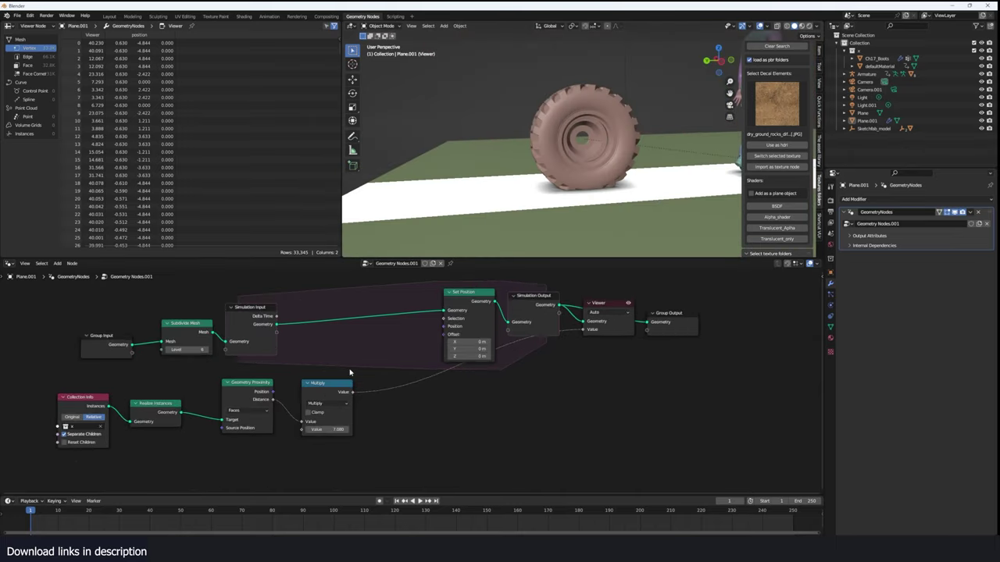
Add a Sample Nearest Surface node below the Multiply node
{"action": "middle_click_drag", "start_coordinate": [351, 373], "coordinate": [423, 333]}
{"action": "scroll", "coordinate": [382, 351], "scroll_direction": "up", "scroll_amount": 1}
{"action": "scroll", "coordinate": [351, 376], "scroll_direction": "down", "scroll_amount": 2}
{"action": "key", "text": "shift+a"}
{"action": "type", "text": "surface"}
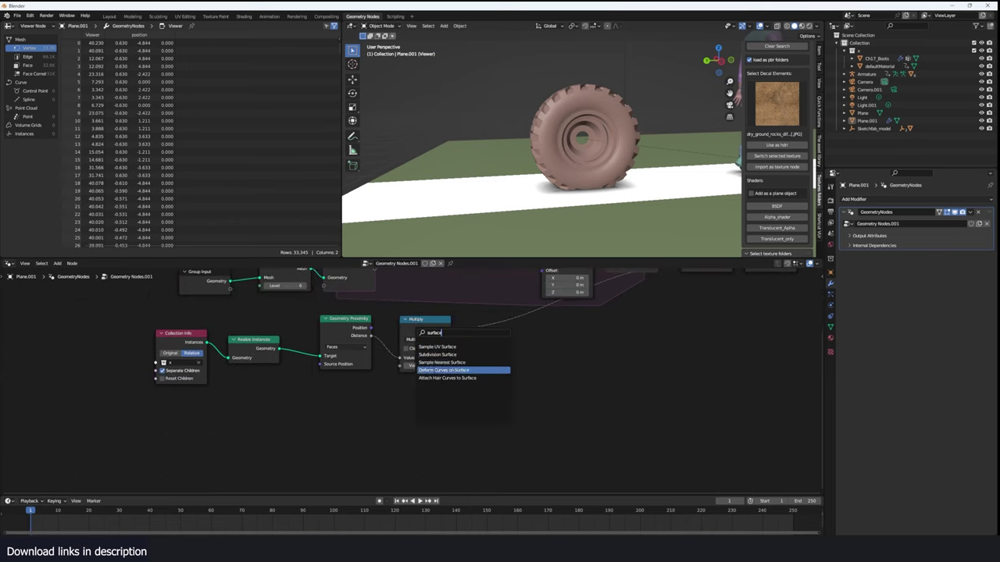
{"action": "left_click", "coordinate": [448, 364]}
{"action": "left_click", "coordinate": [445, 416]}
Add a Normal node feeding the Sample Nearest Surface value and set the sampled data type to Vector
{"action": "middle_click_drag", "start_coordinate": [577, 182], "coordinate": [616, 200]}
{"action": "scroll", "coordinate": [586, 202], "scroll_direction": "up", "scroll_amount": 4}
{"action": "middle_click_drag", "start_coordinate": [617, 244], "coordinate": [578, 180], "text": "shift"}
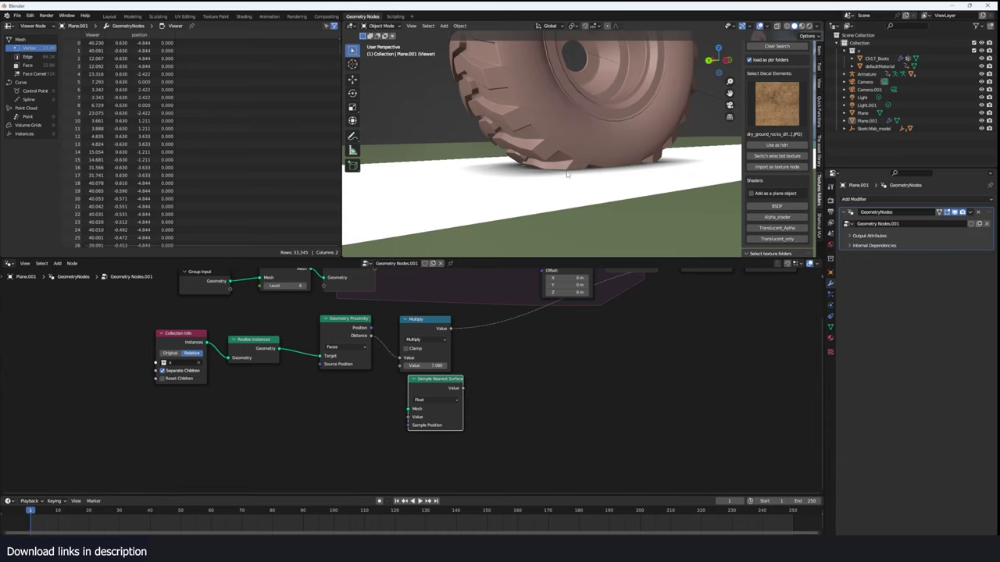
{"action": "middle_click_drag", "start_coordinate": [411, 385], "coordinate": [466, 334]}
{"action": "key", "text": "shift+a"}
{"action": "left_click", "coordinate": [465, 332]}
{"action": "type", "text": "norm"}
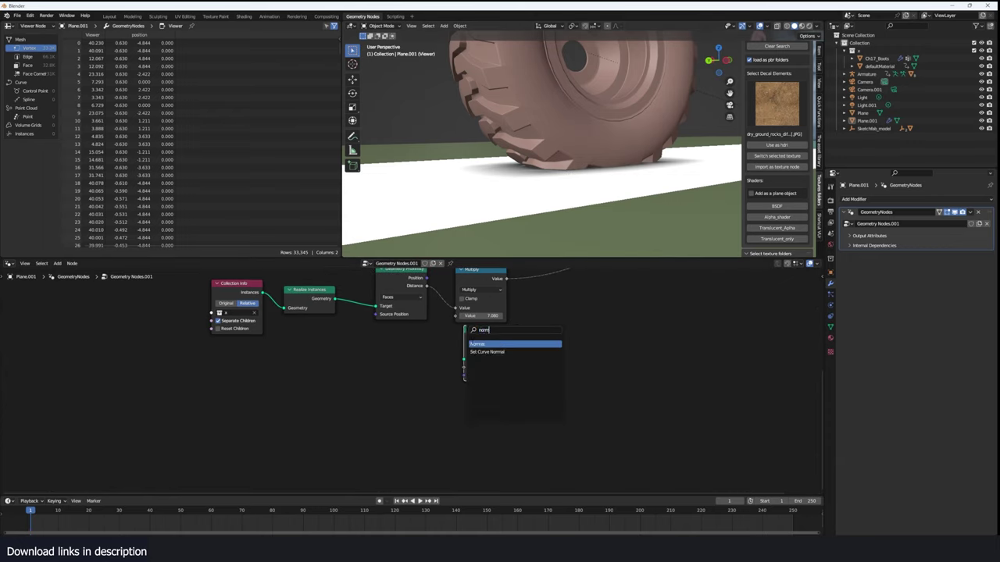
{"action": "key", "text": "Return"}
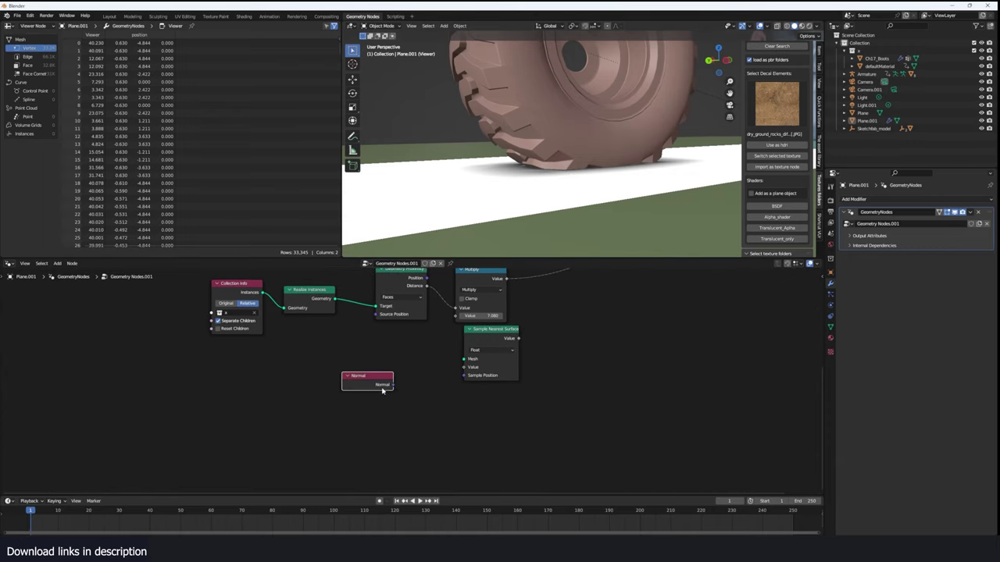
{"action": "left_click", "coordinate": [383, 389]}
{"action": "left_click", "coordinate": [490, 350]}
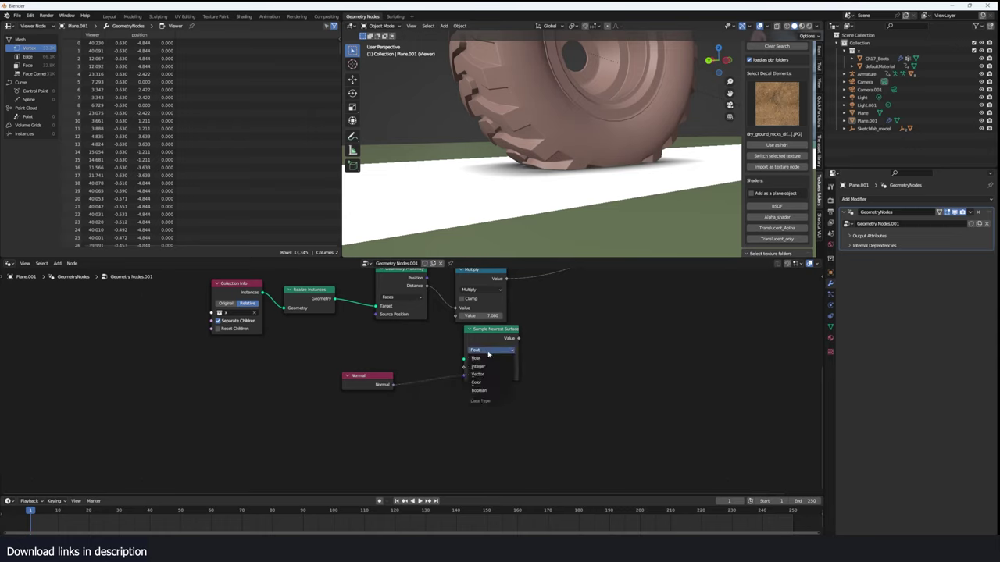
{"action": "left_click", "coordinate": [501, 375]}
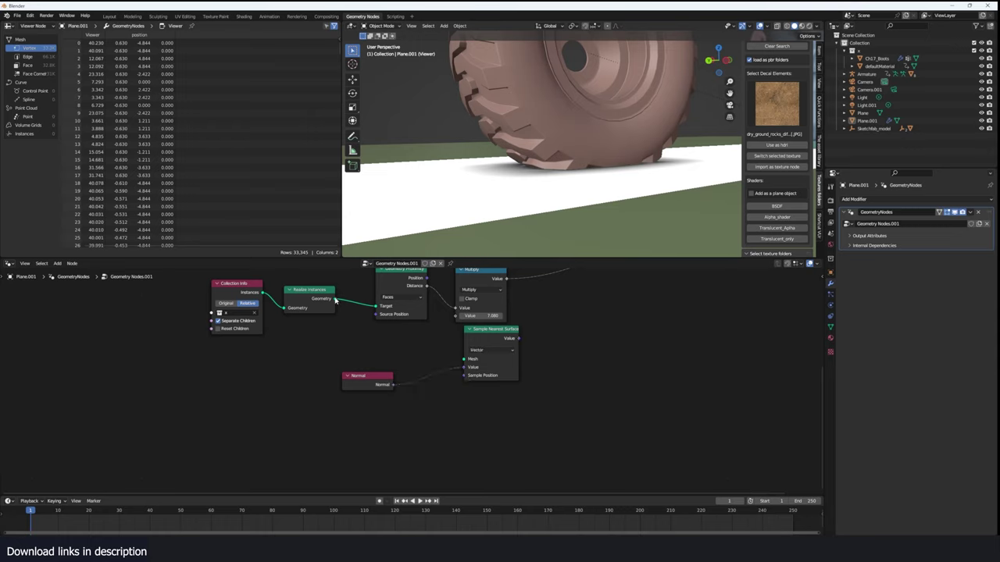
Link the realized instances' geometry to the Sample Nearest Surface mesh and its value to the Set Position offset
{"action": "left_click_drag", "start_coordinate": [336, 299], "coordinate": [464, 358]}
{"action": "middle_click_drag", "start_coordinate": [526, 329], "coordinate": [340, 439]}
{"action": "left_click_drag", "start_coordinate": [338, 434], "coordinate": [443, 316]}
Play the simulation and examine how the sampled normals deform the ground strip
{"action": "key", "text": "space"}
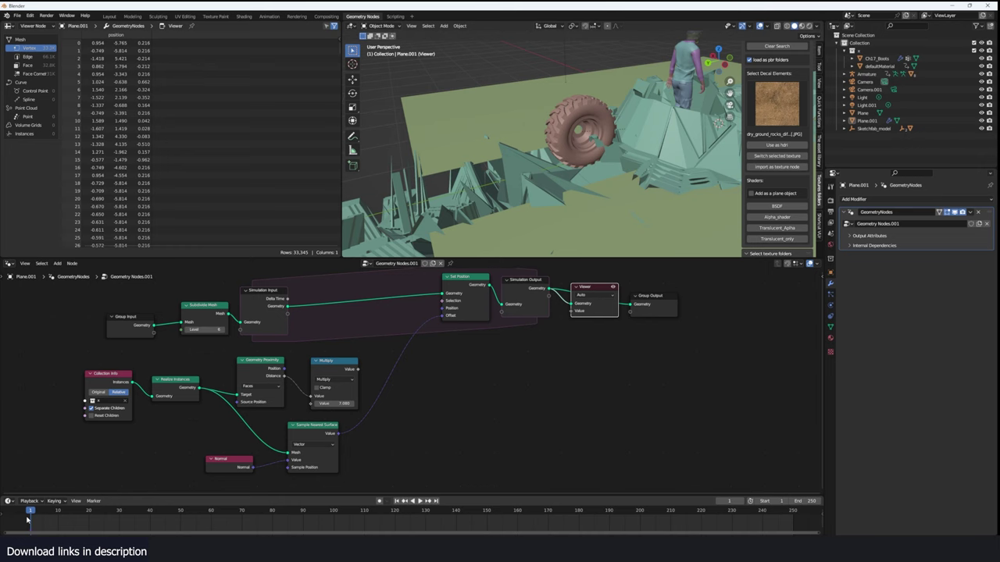
{"action": "scroll", "coordinate": [593, 216], "scroll_direction": "down", "scroll_amount": 10}
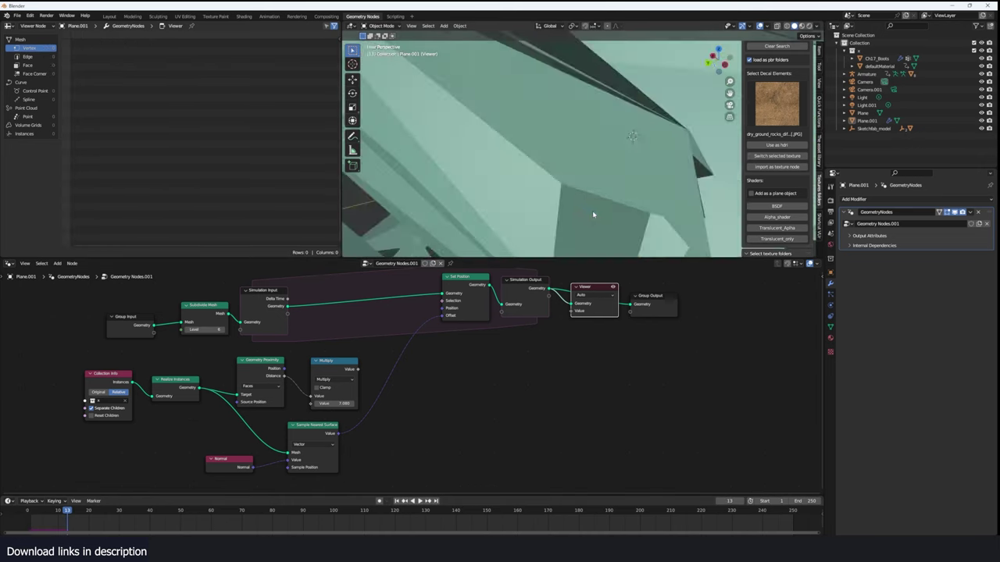
{"action": "middle_click_drag", "start_coordinate": [662, 219], "coordinate": [636, 217]}
{"action": "scroll", "coordinate": [438, 393], "scroll_direction": "up", "scroll_amount": 4}
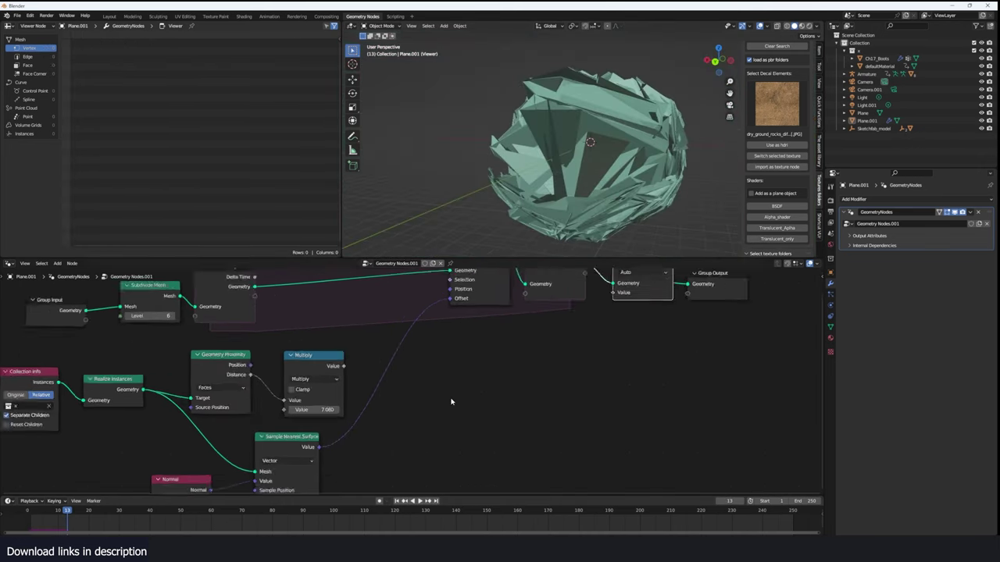
{"action": "middle_click_drag", "start_coordinate": [451, 401], "coordinate": [491, 382]}
{"action": "key", "text": "shift+a"}
{"action": "left_click", "coordinate": [461, 364]}
{"action": "type", "text": "norma"}
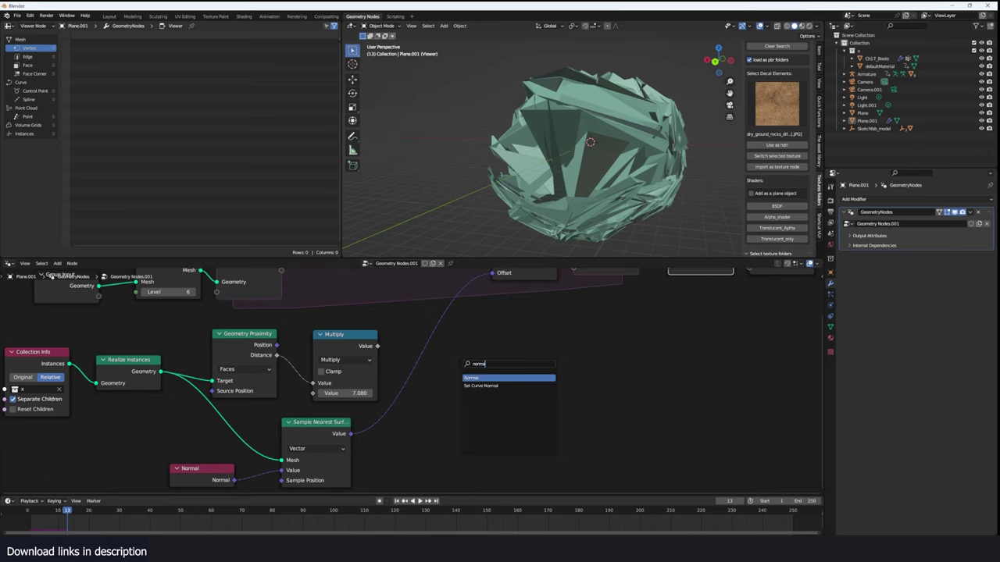
{"action": "key", "text": "Escape"}
Insert a Vector Math node set to Normalize between Sample Nearest Surface and the Set Position offset
{"action": "key", "text": "shift+a"}
{"action": "left_click", "coordinate": [457, 359]}
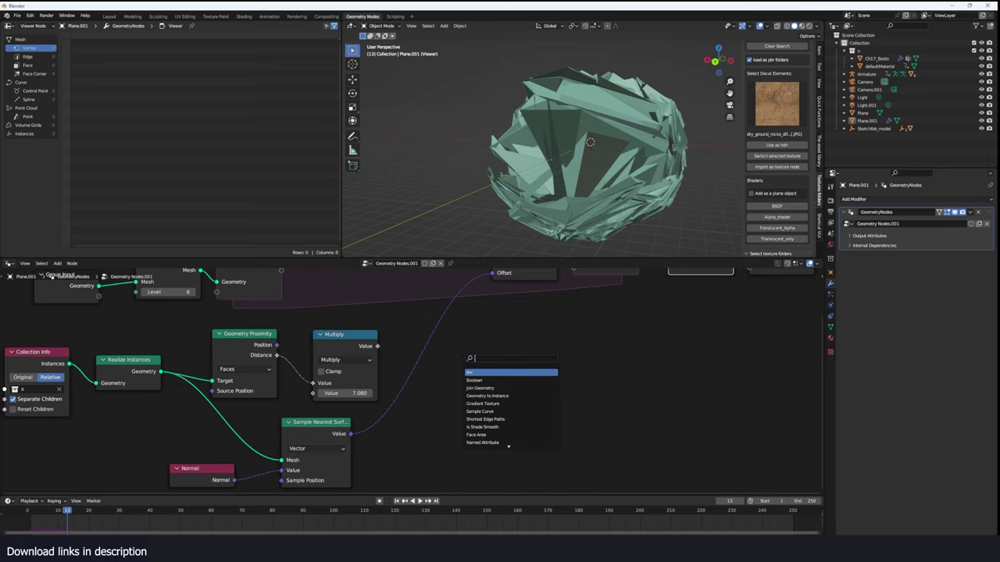
{"action": "type", "text": "v"}
{"action": "left_click", "coordinate": [429, 398]}
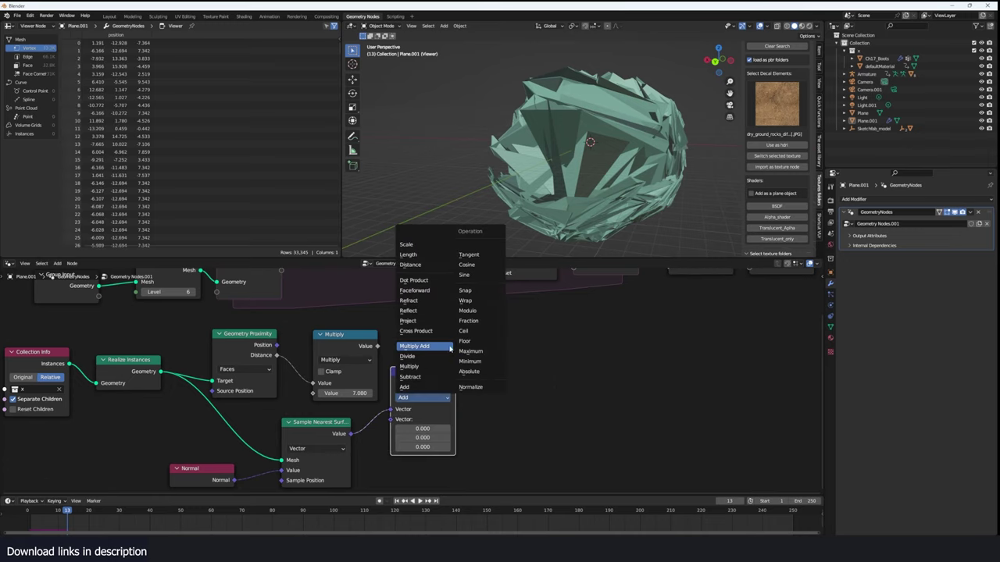
{"action": "left_click", "coordinate": [470, 387]}
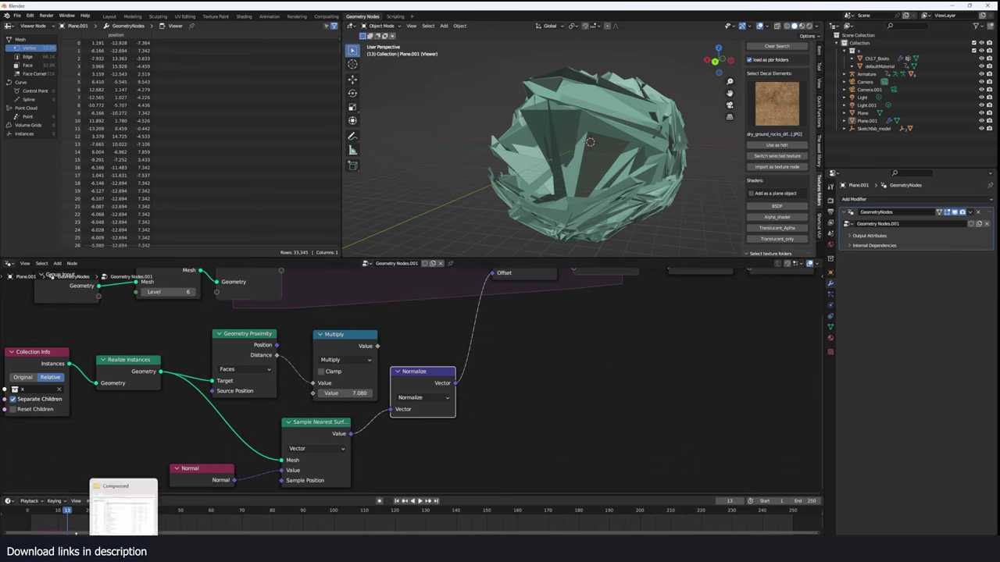
Replay the simulation from the start to check the deformation with normalized vectors
{"action": "key", "text": "shift+Left"}
{"action": "key", "text": "space"}
{"action": "key", "text": "space"}
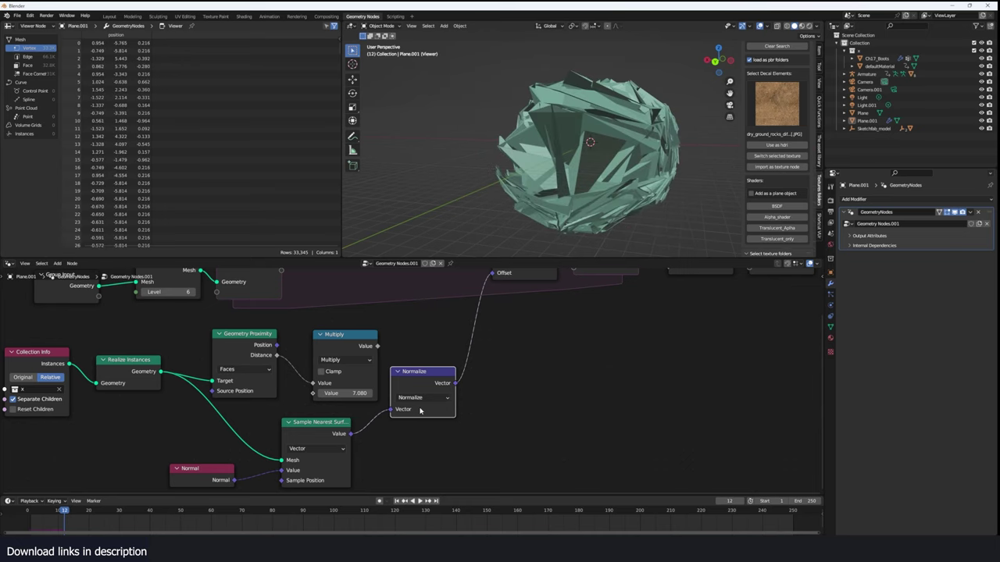
Duplicate the Normalize node onto its output link, switch the copy to Scale, and set its scale to 0.1
{"action": "middle_click_drag", "start_coordinate": [420, 409], "coordinate": [375, 368]}
{"action": "left_click_drag", "start_coordinate": [375, 347], "coordinate": [363, 389]}
{"action": "key", "text": "shift+d"}
{"action": "left_click", "coordinate": [447, 376]}
{"action": "left_click", "coordinate": [447, 377]}
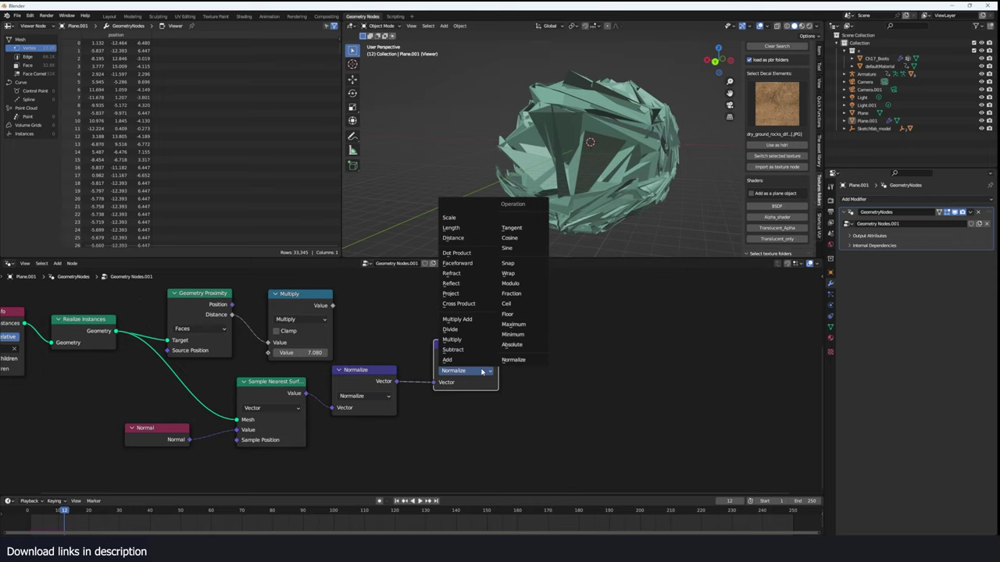
{"action": "left_click", "coordinate": [451, 221]}
{"action": "left_click", "coordinate": [473, 393]}
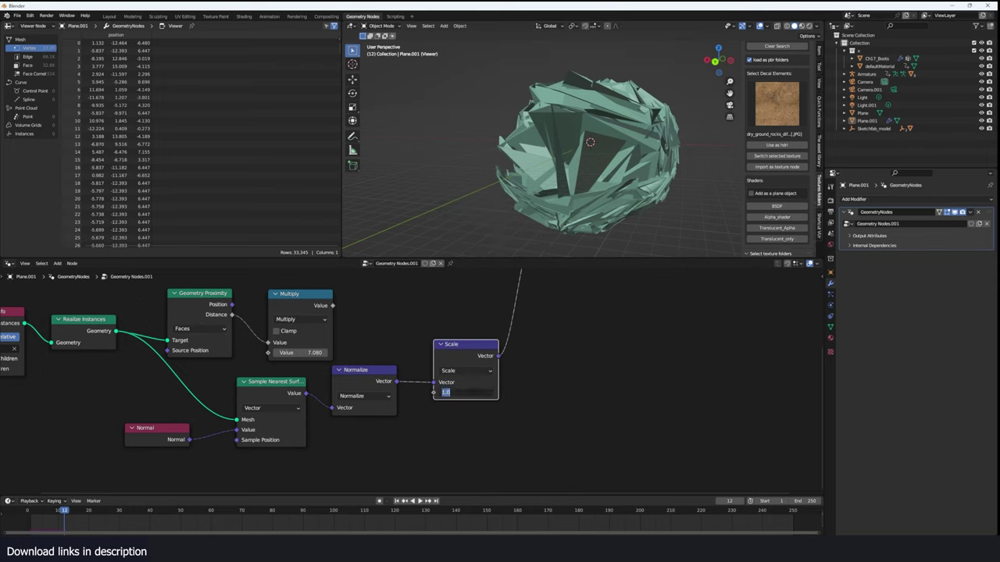
{"action": "key", "text": "Return"}
Play the simulation from the start twice and examine the scaled deformation around the tyre from several angles
{"action": "left_click", "coordinate": [27, 525]}
{"action": "key", "text": "space"}
{"action": "scroll", "coordinate": [594, 194], "scroll_direction": "up", "scroll_amount": 10}
{"action": "key", "text": "space"}
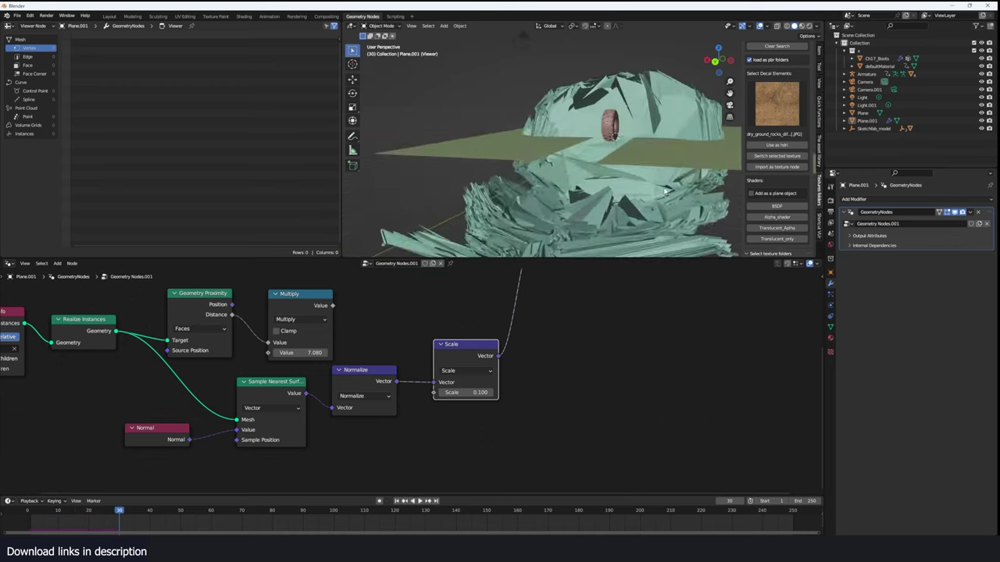
{"action": "middle_click_drag", "start_coordinate": [666, 193], "coordinate": [591, 204]}
{"action": "key", "text": "shift+Left"}
{"action": "key", "text": "space"}
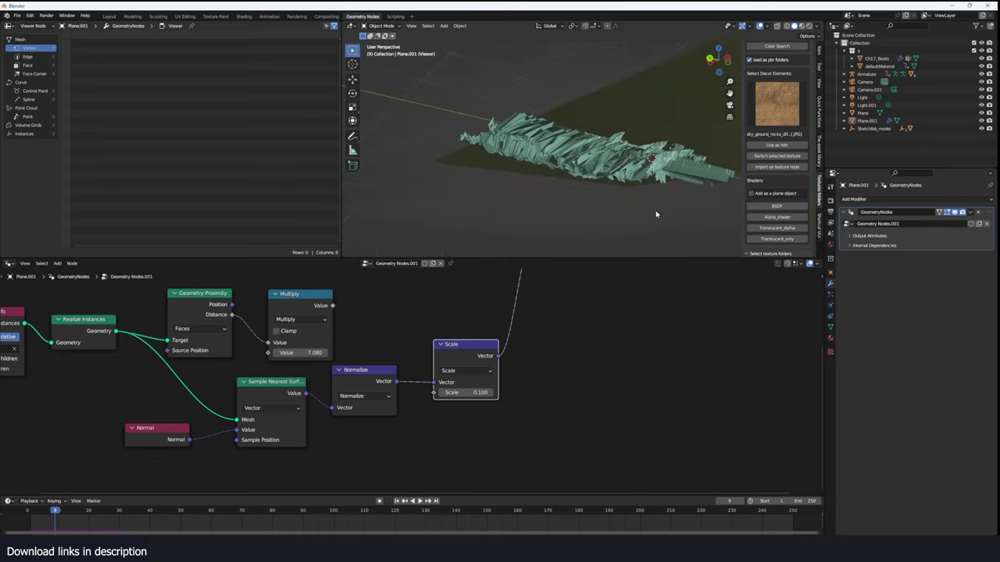
{"action": "middle_click_drag", "start_coordinate": [677, 153], "coordinate": [629, 148]}
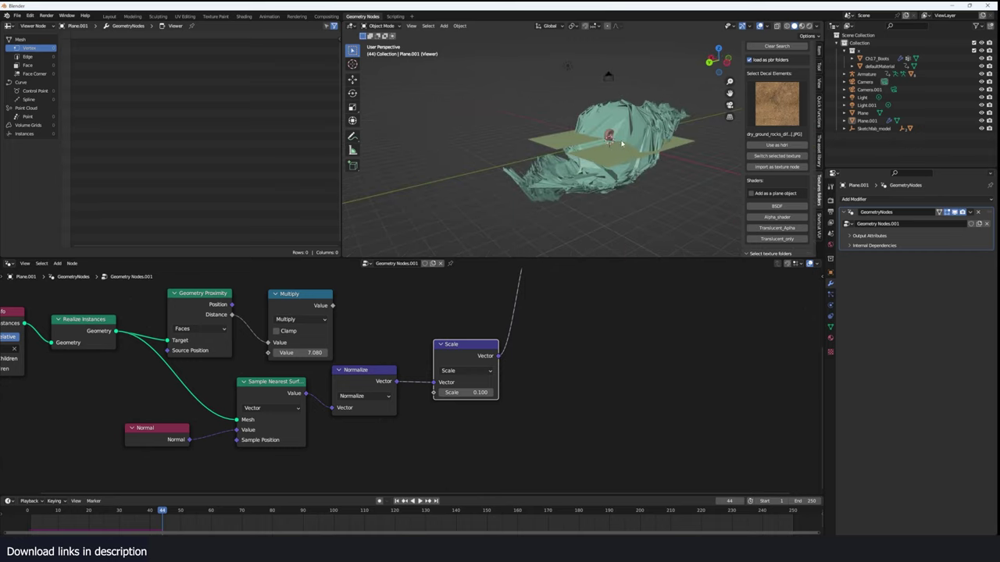
{"action": "middle_click_drag", "start_coordinate": [589, 185], "coordinate": [555, 188]}
{"action": "scroll", "coordinate": [555, 187], "scroll_direction": "up", "scroll_amount": 3}
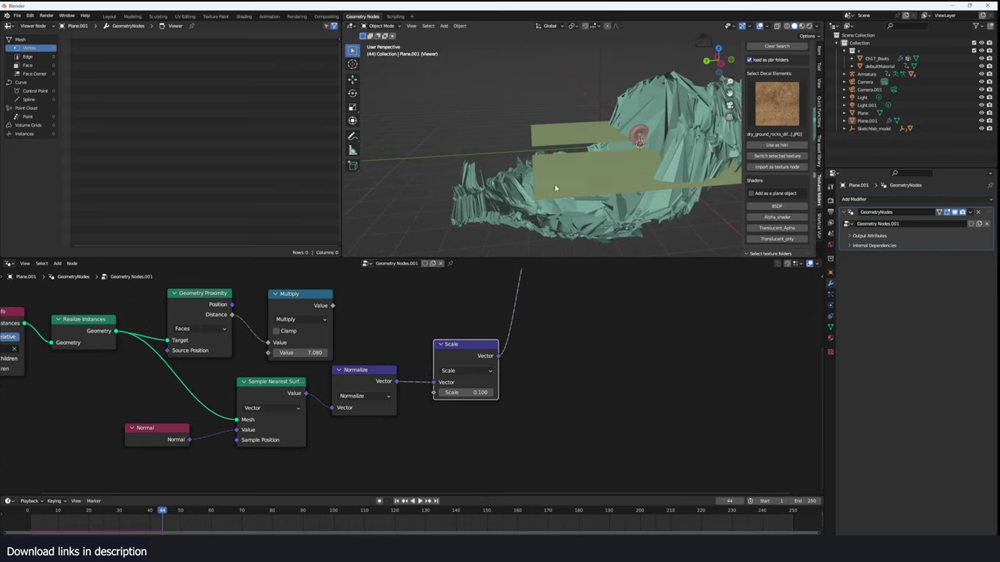
Duplicate the Scale node onto the link before the Set Position offset and feed the Multiply value into its scale
{"action": "middle_click_drag", "start_coordinate": [314, 310], "coordinate": [280, 339]}
{"action": "left_click_drag", "start_coordinate": [285, 335], "coordinate": [316, 321]}
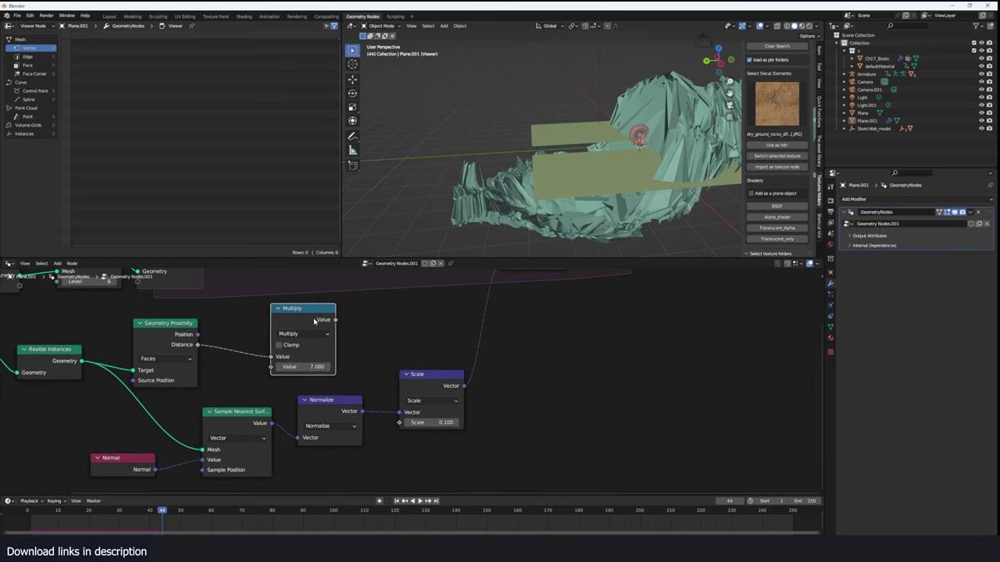
{"action": "scroll", "coordinate": [414, 316], "scroll_direction": "down", "scroll_amount": 3}
{"action": "middle_click_drag", "start_coordinate": [430, 326], "coordinate": [345, 342]}
{"action": "left_click_drag", "start_coordinate": [332, 382], "coordinate": [399, 360]}
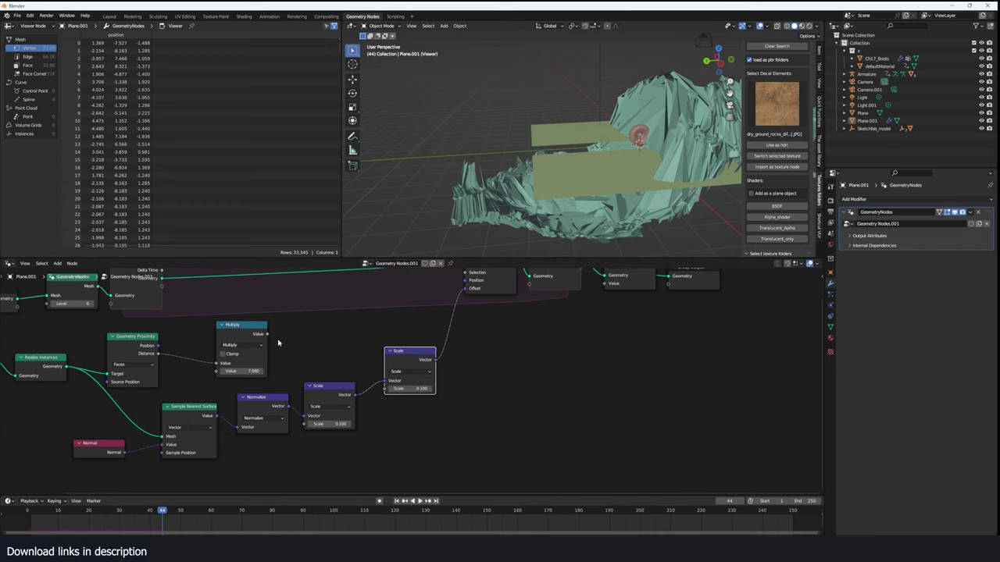
{"action": "left_click_drag", "start_coordinate": [353, 382], "coordinate": [388, 390]}
{"action": "scroll", "coordinate": [422, 374], "scroll_direction": "down", "scroll_amount": 3}
{"action": "middle_click_drag", "start_coordinate": [449, 372], "coordinate": [442, 382]}
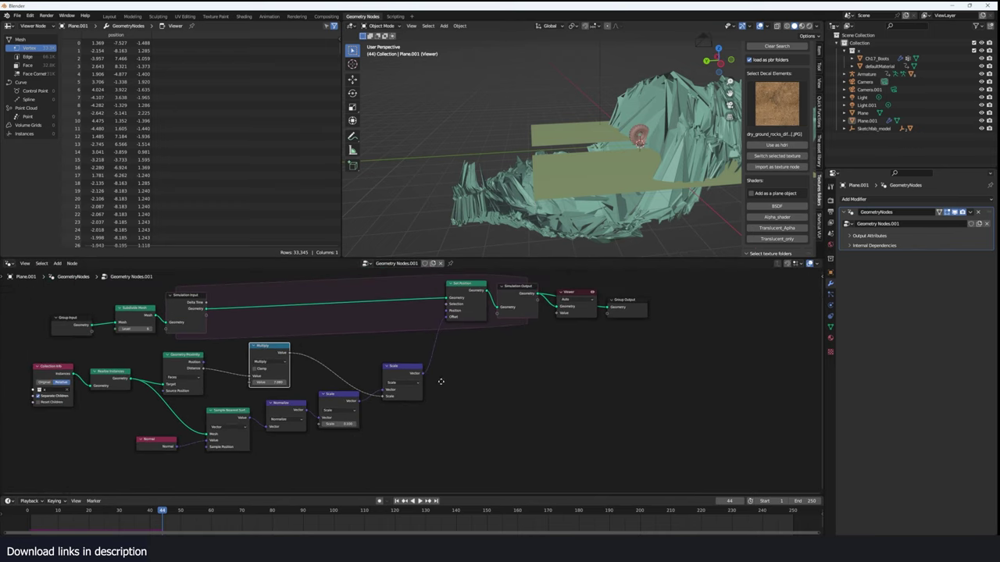
Preview the Multiply value in the Viewer, disconnect it again, and play the simulation to examine the deformation around the tyre
{"action": "left_click", "coordinate": [275, 357], "text": "ctrl+shift"}
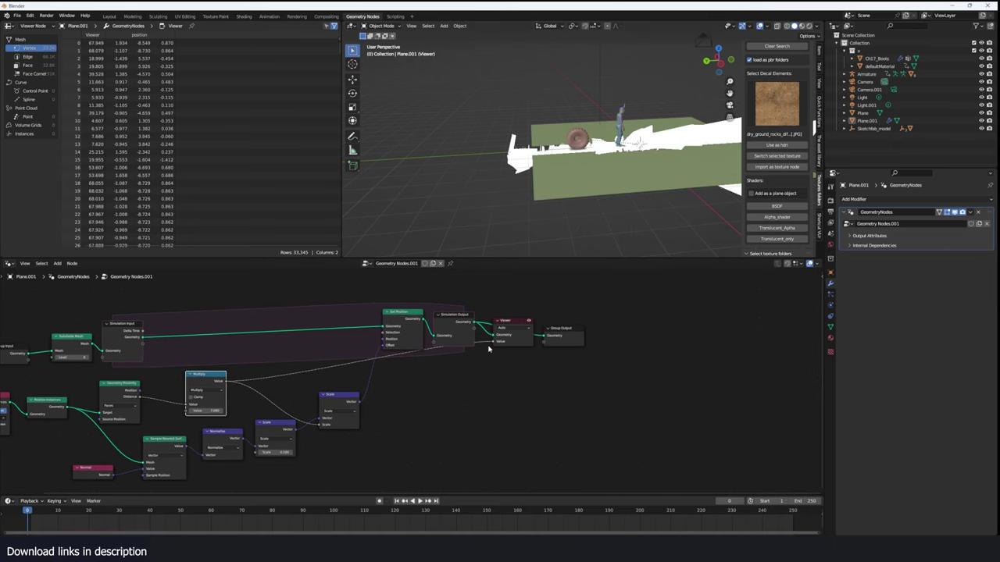
{"action": "left_click_drag", "start_coordinate": [492, 342], "coordinate": [463, 349]}
{"action": "scroll", "coordinate": [542, 204], "scroll_direction": "up", "scroll_amount": 3}
{"action": "key", "text": "space"}
{"action": "key", "text": "space"}
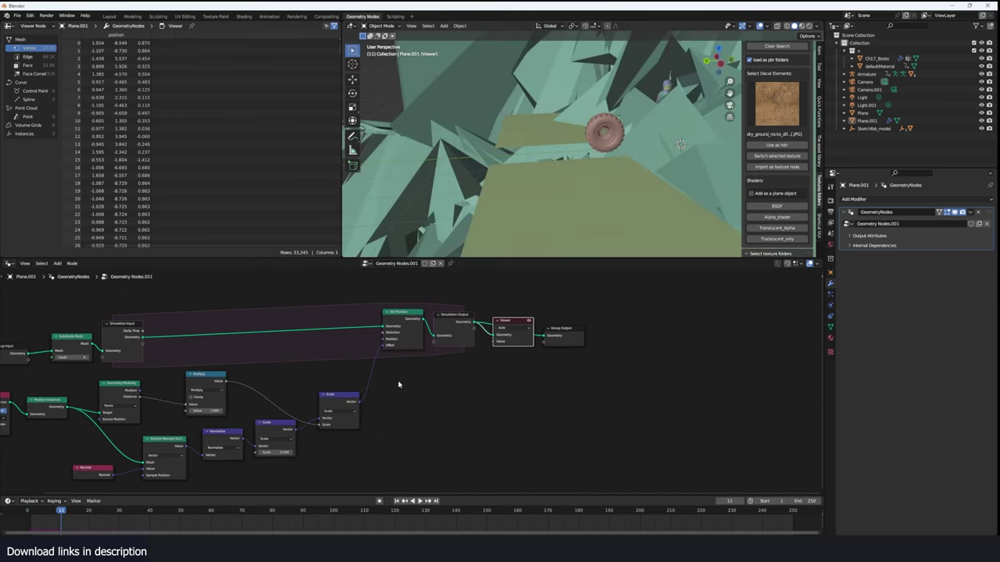
{"action": "scroll", "coordinate": [346, 424], "scroll_direction": "up", "scroll_amount": 1}
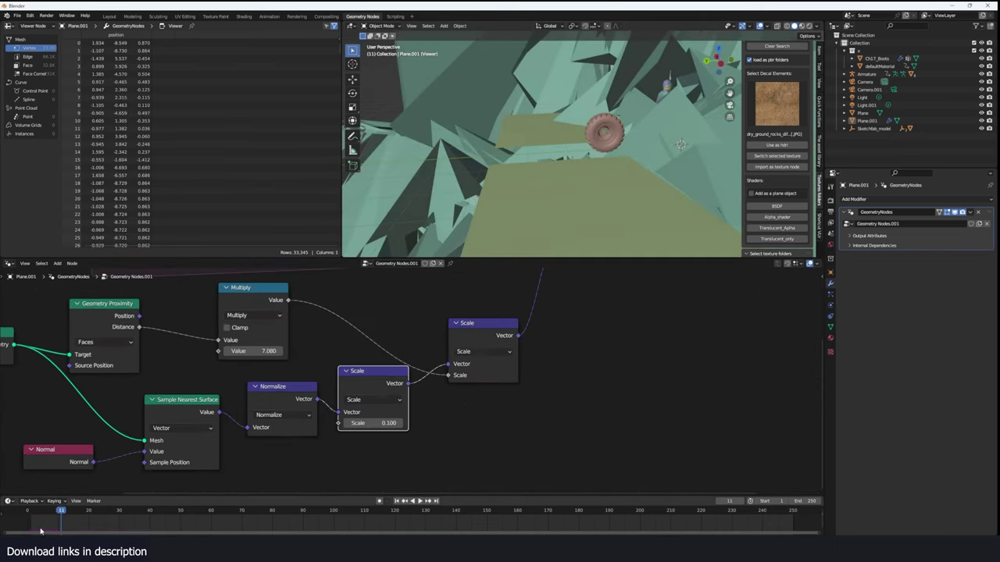
Return to the first frame, set the scale of the Scale node after Normalize to 0.001, and replay the simulation
{"action": "left_click", "coordinate": [26, 529]}
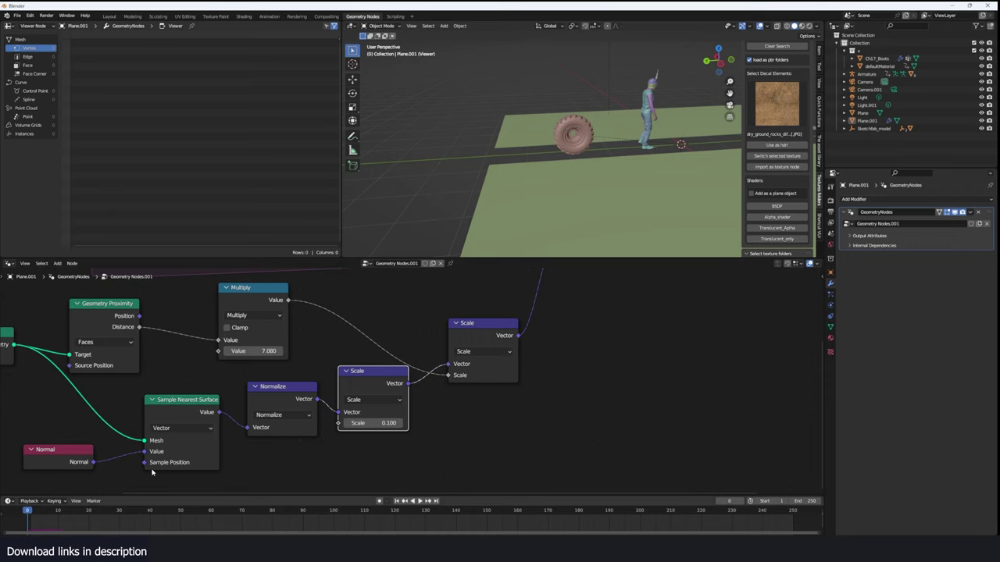
{"action": "double_click", "coordinate": [372, 423]}
{"action": "type", "text": ".001"}
{"action": "key", "text": "Return"}
{"action": "key", "text": "space"}
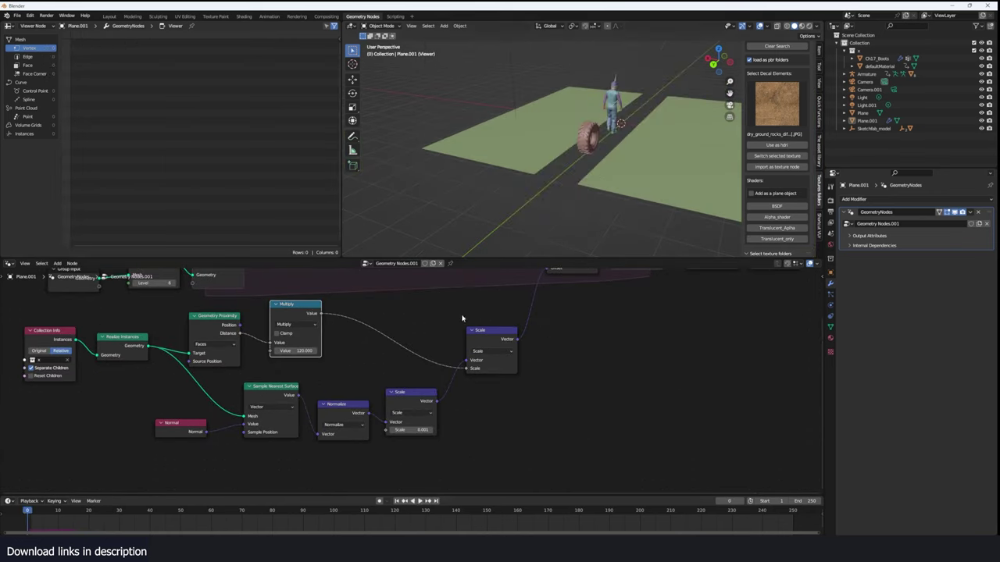
Play a few frames of the simulation and preview the Multiply output on the ground mesh through the Viewer
{"action": "key", "text": "space"}
{"action": "key", "text": "space"}
{"action": "scroll", "coordinate": [598, 172], "scroll_direction": "up", "scroll_amount": 3}
{"action": "middle_click_drag", "start_coordinate": [599, 173], "coordinate": [550, 178]}
{"action": "left_click", "coordinate": [315, 315], "text": "ctrl+shift"}
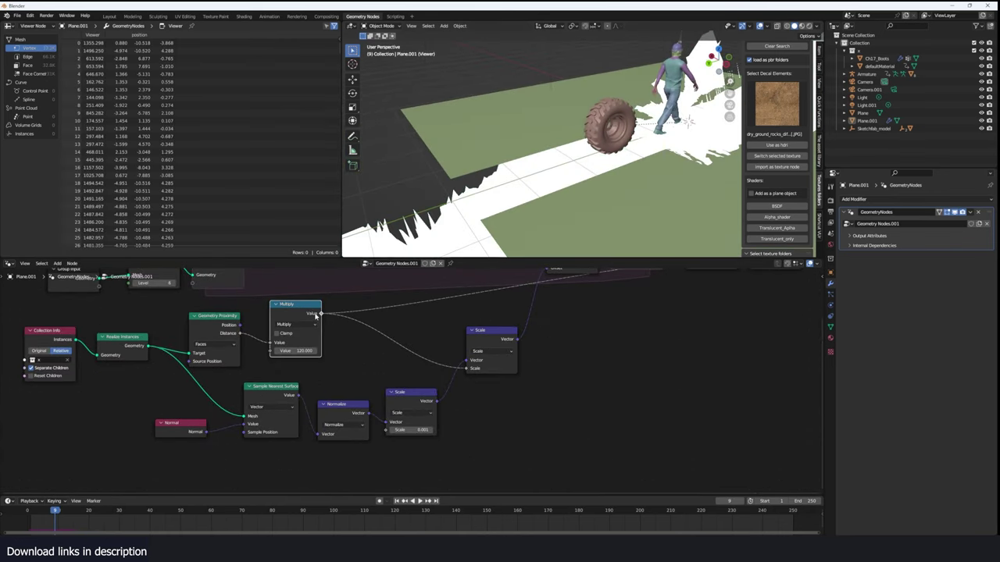
{"action": "scroll", "coordinate": [528, 343], "scroll_direction": "down", "scroll_amount": 1}
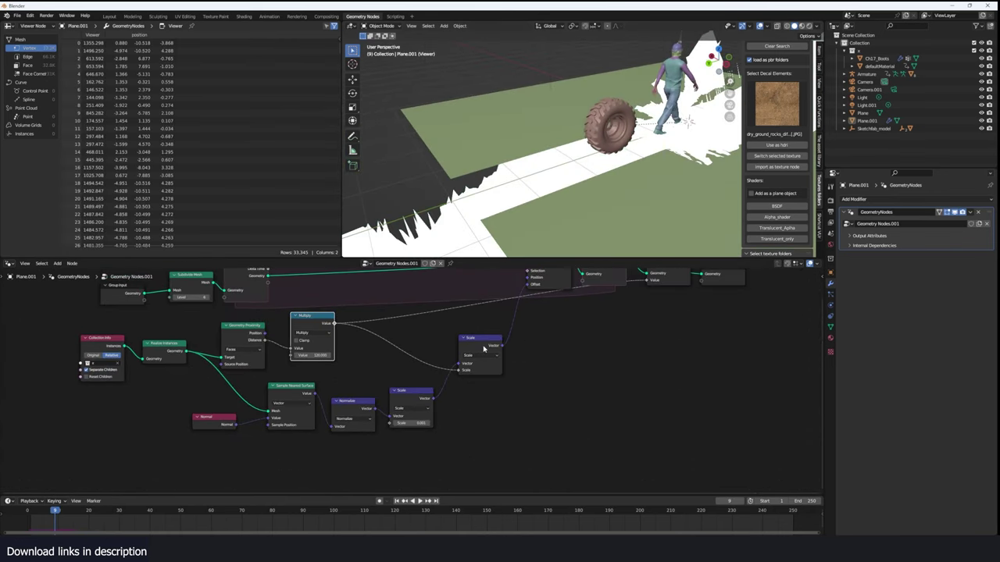
Mute the Set Position node and set the Multiply value to 12 while previewing the ground around the tyre
{"action": "middle_click_drag", "start_coordinate": [483, 349], "coordinate": [469, 397]}
{"action": "left_click", "coordinate": [535, 307]}
{"action": "scroll", "coordinate": [535, 310], "scroll_direction": "up", "scroll_amount": 1}
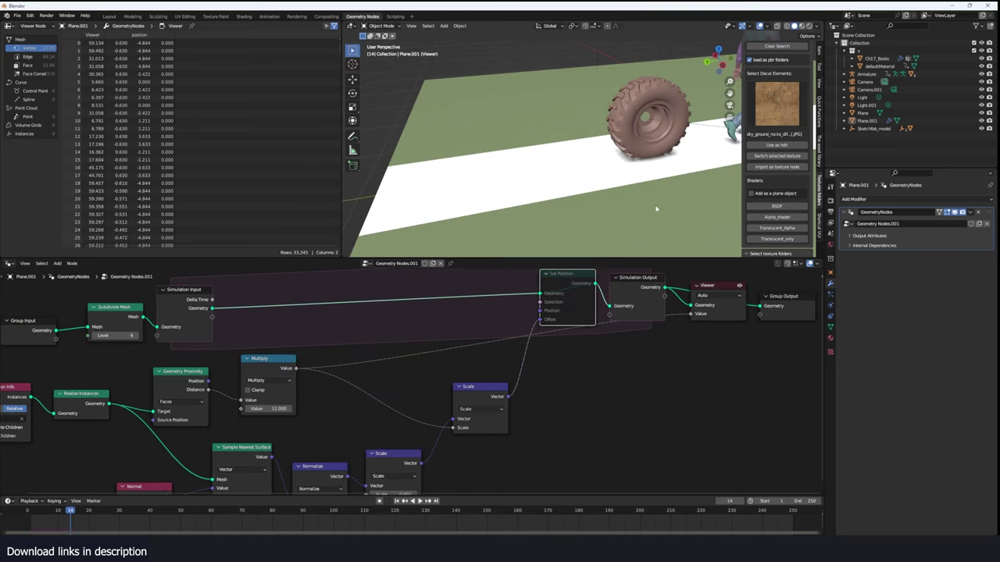
{"action": "middle_click_drag", "start_coordinate": [548, 189], "coordinate": [595, 177]}
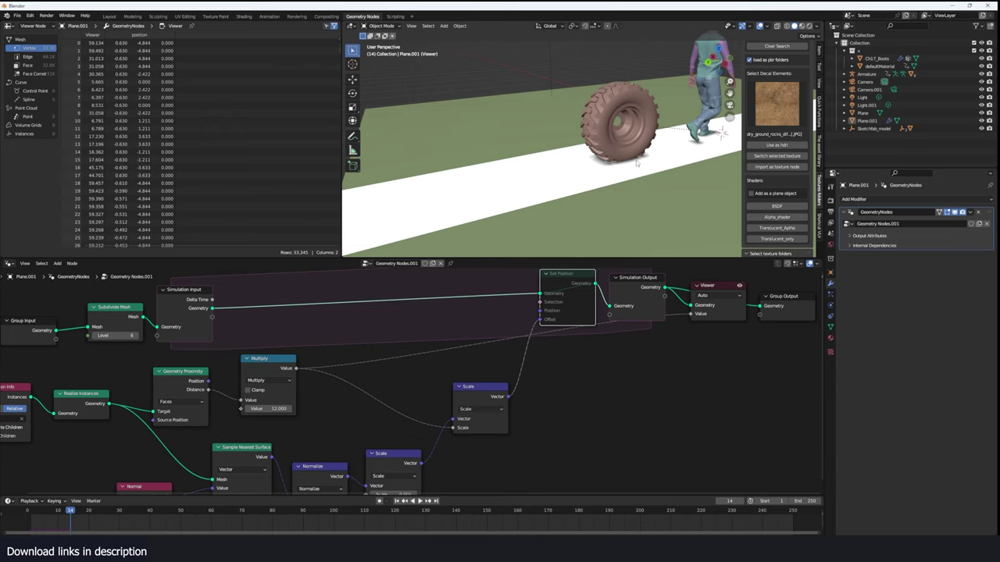
Add a Color Ramp node on the link between the Multiply node and the final Scale node's scale input
{"action": "scroll", "coordinate": [379, 422], "scroll_direction": "down", "scroll_amount": 2}
{"action": "key", "text": "shift+a"}
{"action": "type", "text": "ramp"}
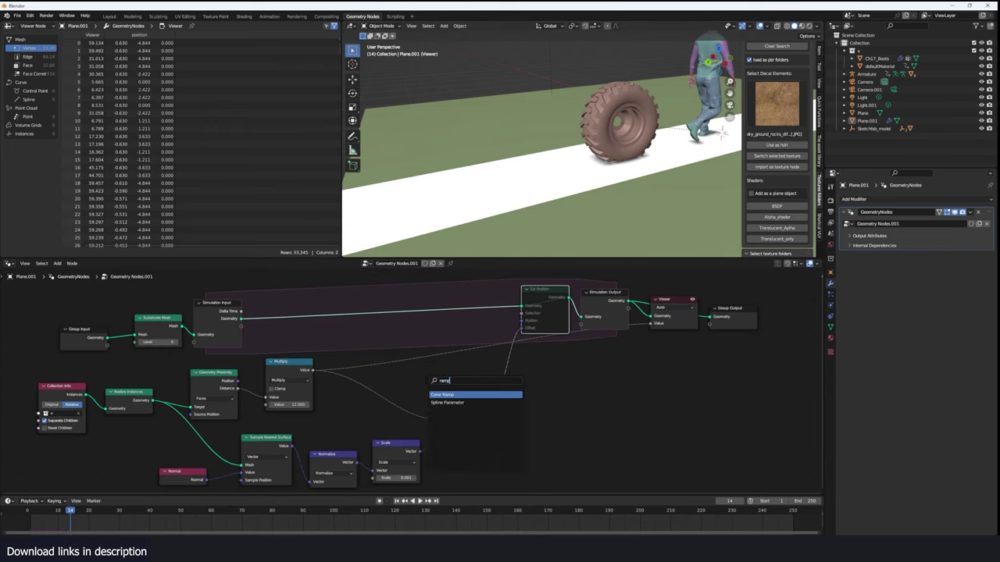
{"action": "key", "text": "Return"}
{"action": "left_click", "coordinate": [359, 377]}
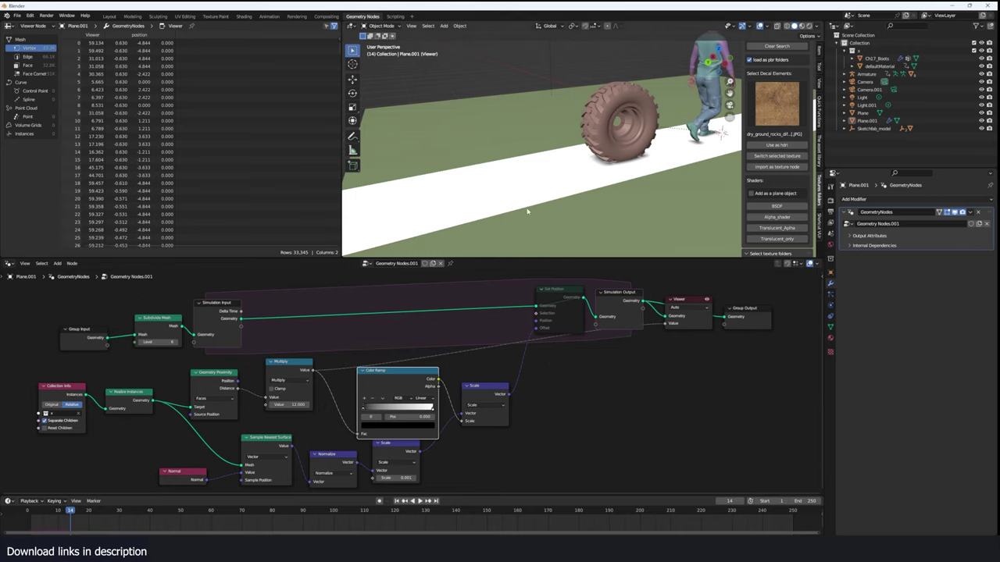
Unmute the Set Position node, mute the Color Ramp, and replay from the start to examine the deformation without the ramp
{"action": "scroll", "coordinate": [528, 211], "scroll_direction": "down", "scroll_amount": 3}
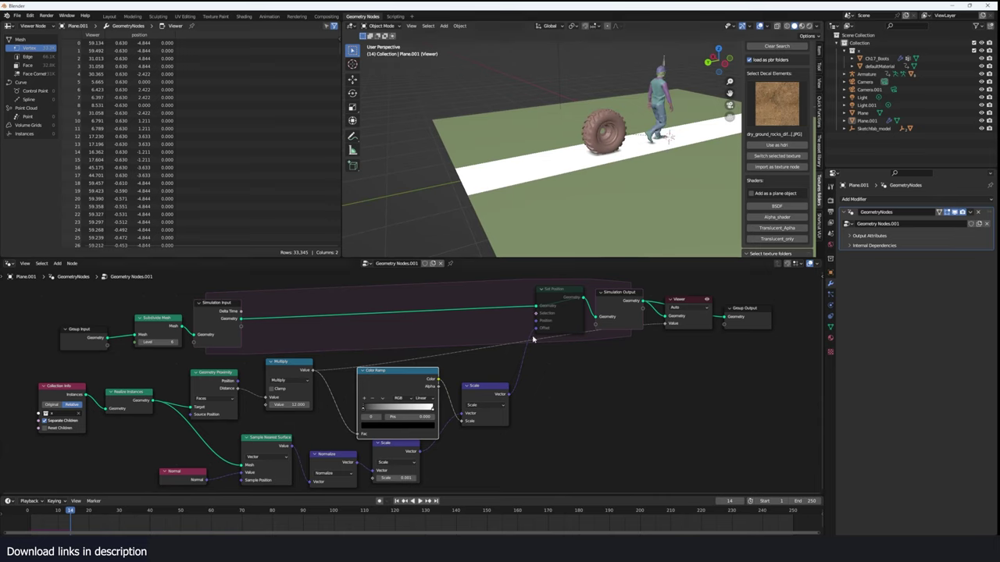
{"action": "left_click", "coordinate": [556, 299]}
{"action": "left_click", "coordinate": [398, 402]}
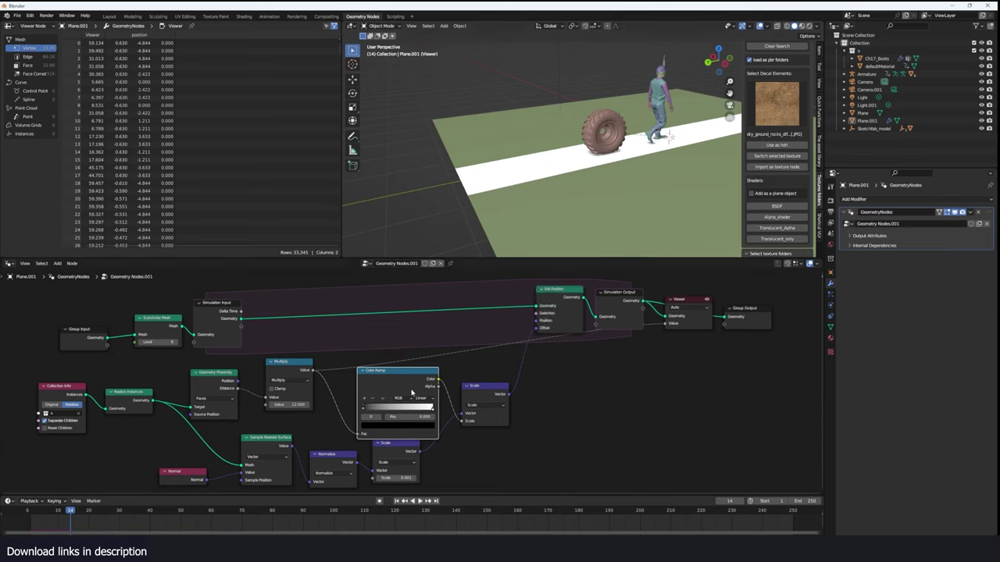
{"action": "key", "text": "m"}
{"action": "key", "text": "shift+Left"}
{"action": "key", "text": "space"}
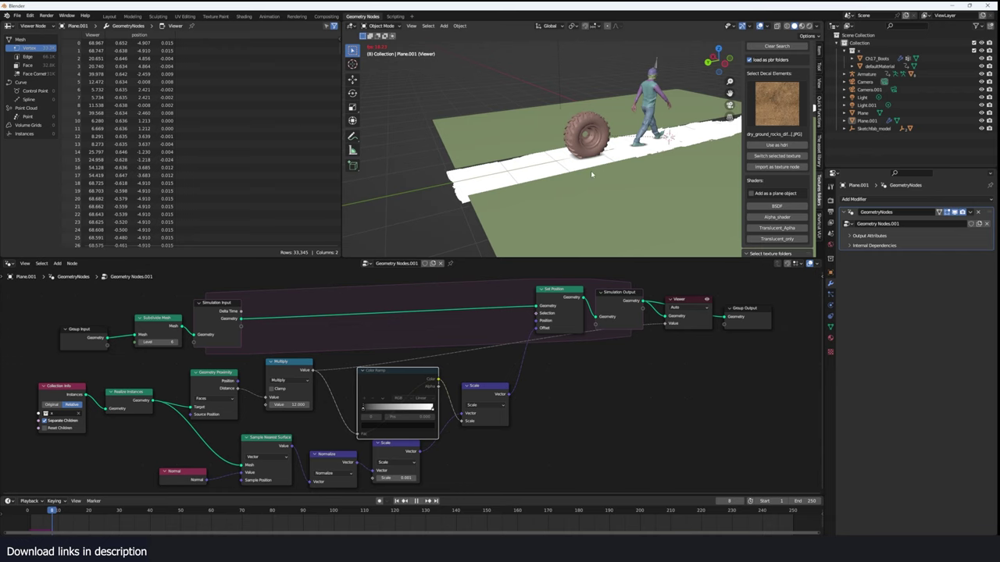
{"action": "scroll", "coordinate": [582, 173], "scroll_direction": "down", "scroll_amount": 3}
{"action": "middle_click_drag", "start_coordinate": [569, 183], "coordinate": [567, 139]}
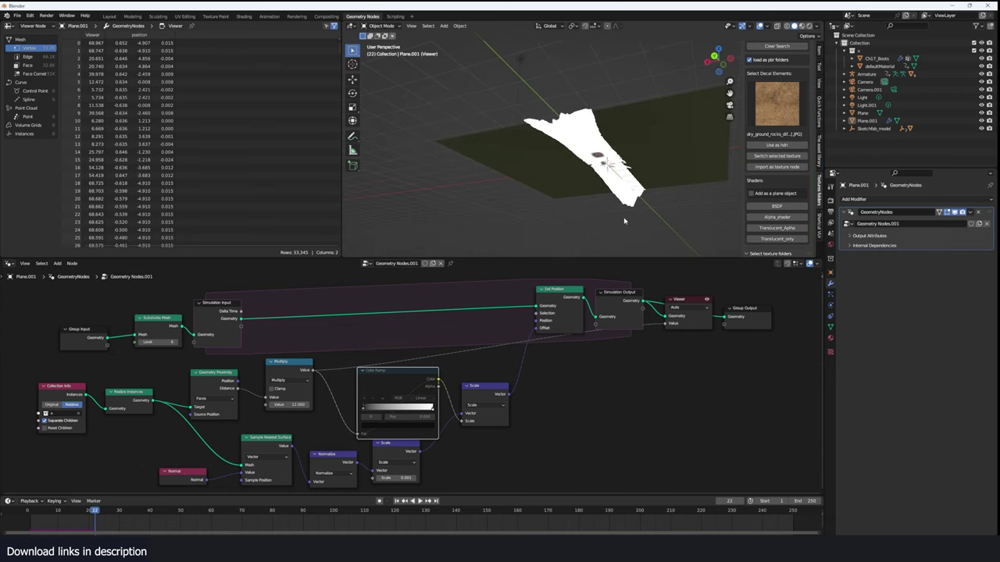
{"action": "middle_click_drag", "start_coordinate": [624, 221], "coordinate": [564, 172]}
{"action": "scroll", "coordinate": [406, 357], "scroll_direction": "up", "scroll_amount": 1}
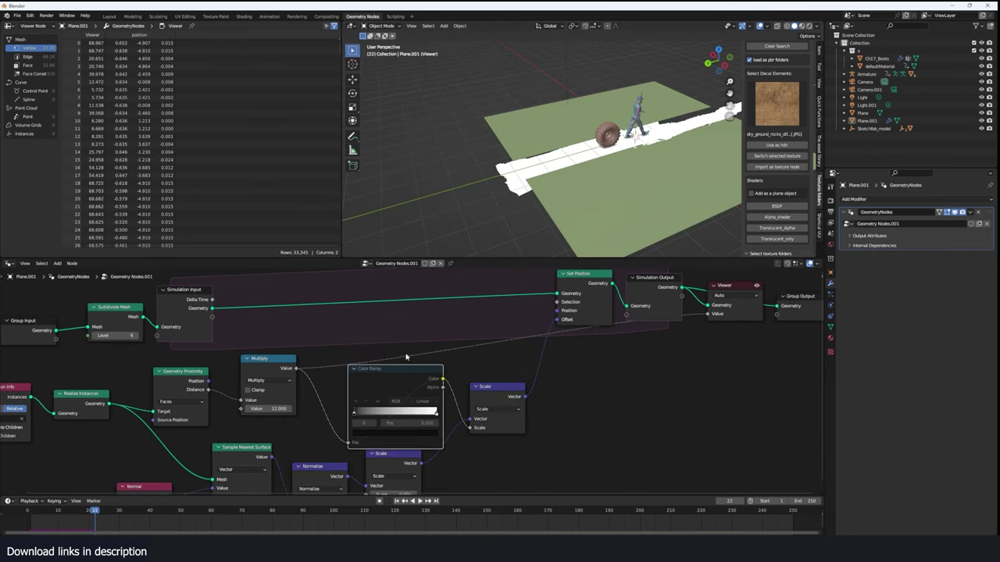
Unmute the Color Ramp and flip its gradient so white comes first and black last
{"action": "key", "text": "m"}
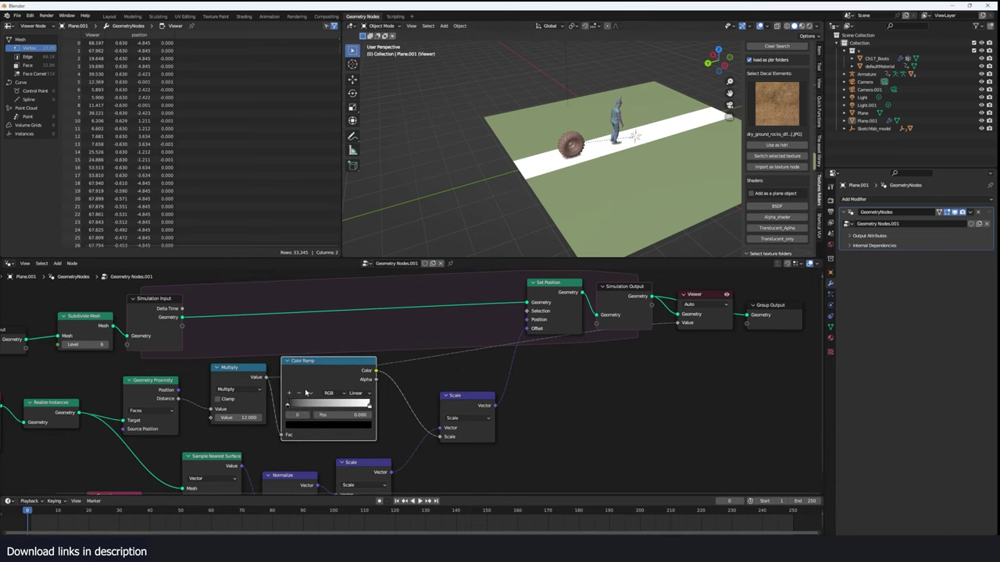
{"action": "left_click", "coordinate": [310, 393]}
{"action": "left_click", "coordinate": [324, 403]}
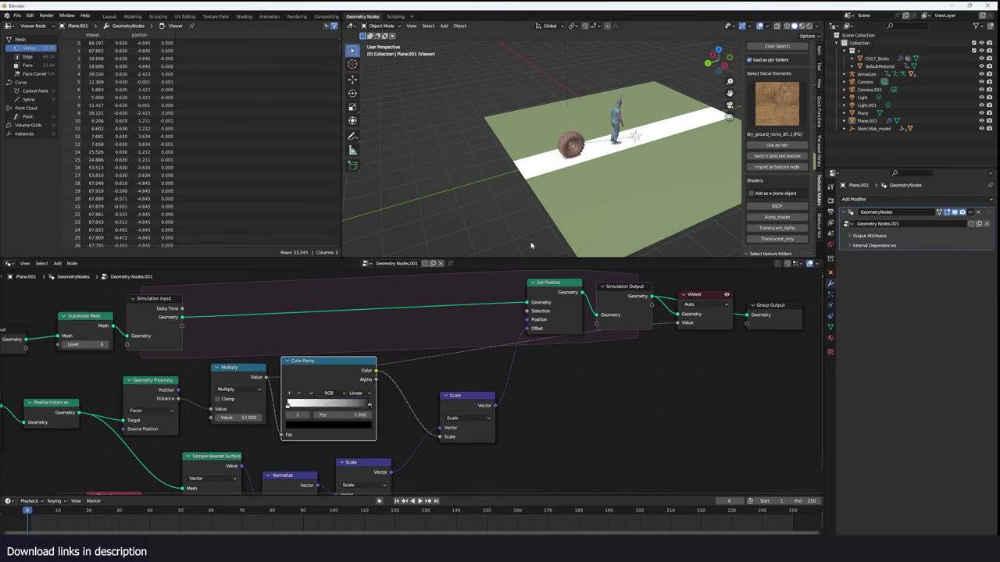
Preview the Color Ramp's color output in the Viewer and examine the mask where the tyre touches the ground
{"action": "left_click", "coordinate": [365, 376], "text": "ctrl+shift"}
{"action": "scroll", "coordinate": [581, 147], "scroll_direction": "up", "scroll_amount": 8}
{"action": "middle_click_drag", "start_coordinate": [557, 201], "coordinate": [536, 169]}
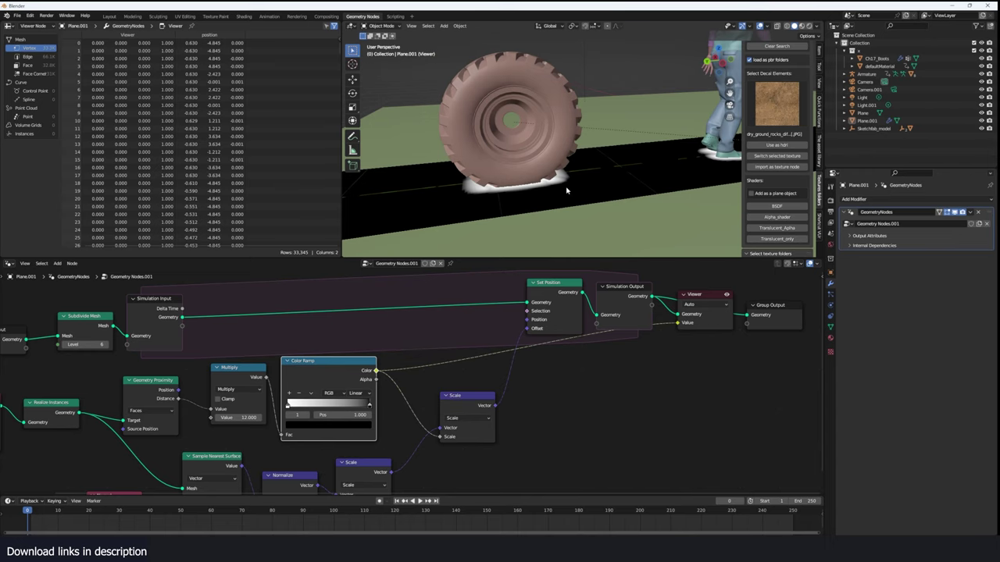
{"action": "scroll", "coordinate": [506, 365], "scroll_direction": "down", "scroll_amount": 1}
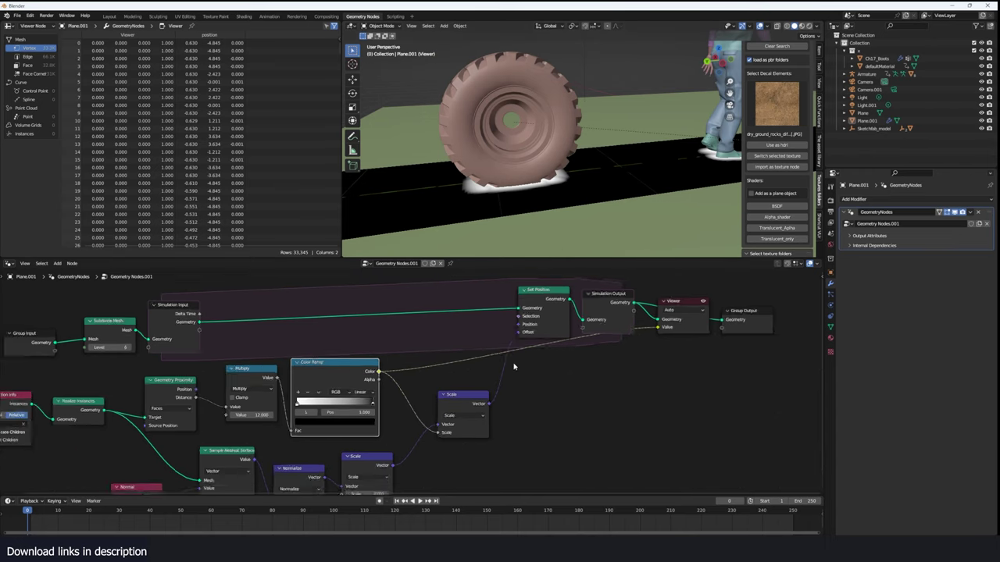
Rearrange the final Scale, Normal, Sample Nearest Surface and Color Ramp nodes to tidy the node layout
{"action": "scroll", "coordinate": [508, 383], "scroll_direction": "up", "scroll_amount": 1}
{"action": "left_click_drag", "start_coordinate": [469, 395], "coordinate": [477, 386]}
{"action": "middle_click_drag", "start_coordinate": [391, 441], "coordinate": [413, 390]}
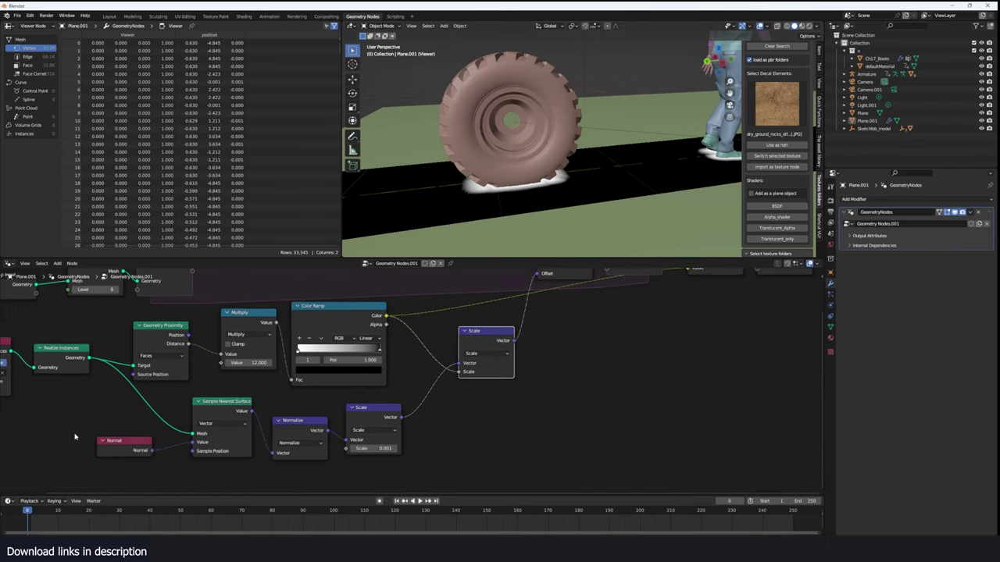
{"action": "left_click_drag", "start_coordinate": [125, 453], "coordinate": [112, 462]}
{"action": "left_click_drag", "start_coordinate": [206, 420], "coordinate": [188, 421]}
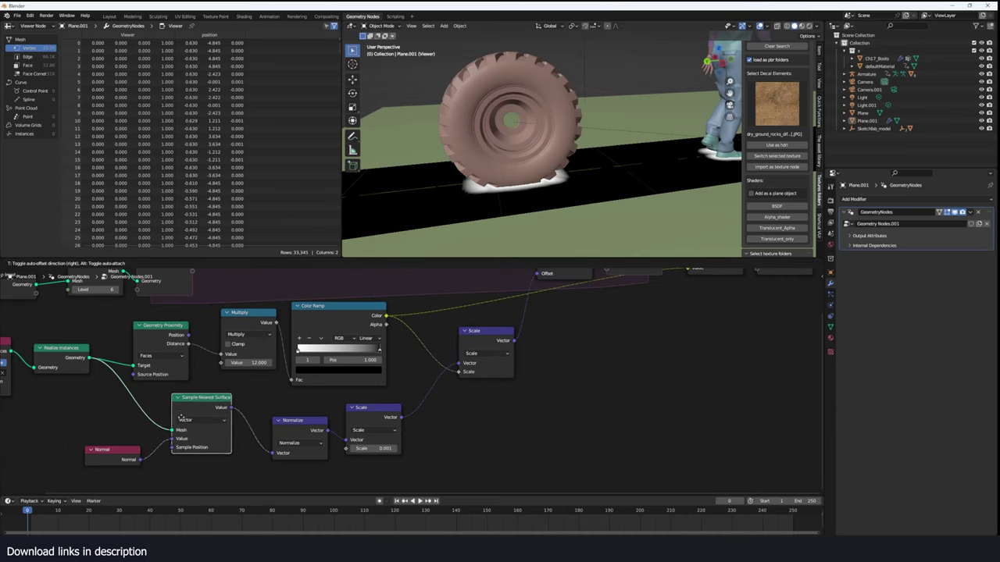
{"action": "left_click_drag", "start_coordinate": [328, 324], "coordinate": [331, 330]}
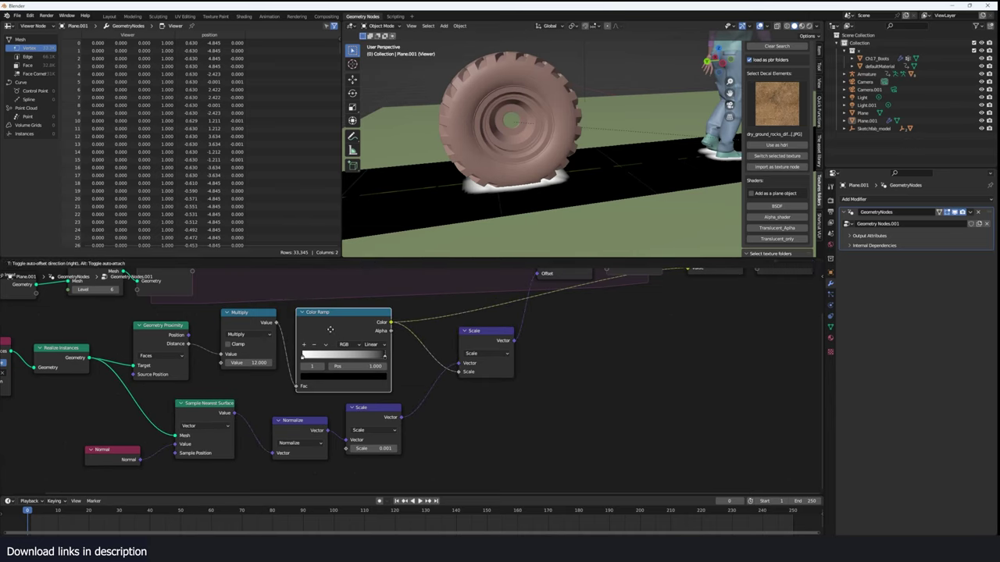
Disconnect the Color Ramp from the Viewer's value input and play the simulation to inspect the tyre track
{"action": "scroll", "coordinate": [559, 339], "scroll_direction": "down", "scroll_amount": 2}
{"action": "middle_click_drag", "start_coordinate": [558, 339], "coordinate": [436, 394]}
{"action": "left_click_drag", "start_coordinate": [518, 348], "coordinate": [500, 352]}
{"action": "key", "text": "space"}
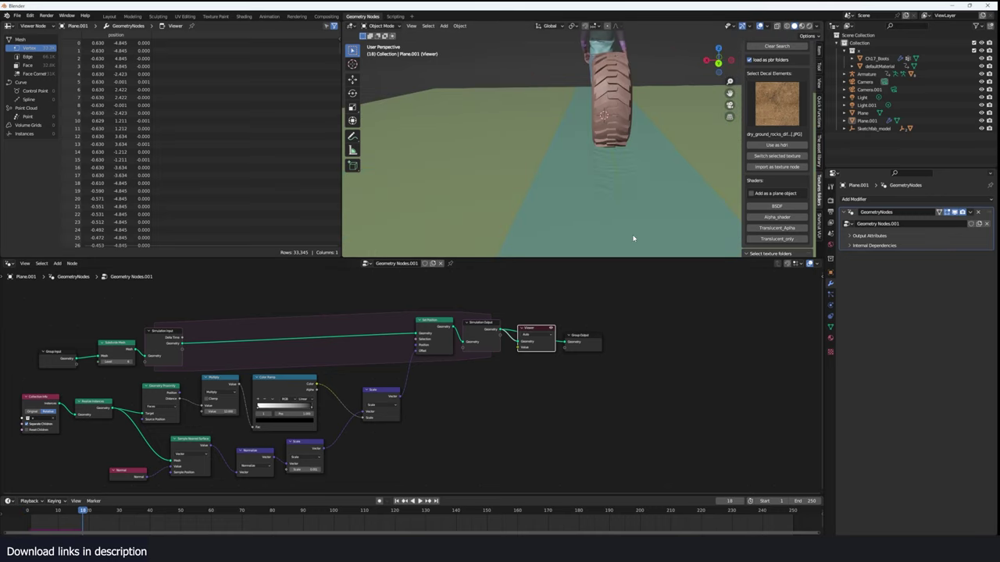
{"action": "scroll", "coordinate": [394, 429], "scroll_direction": "up", "scroll_amount": 2}
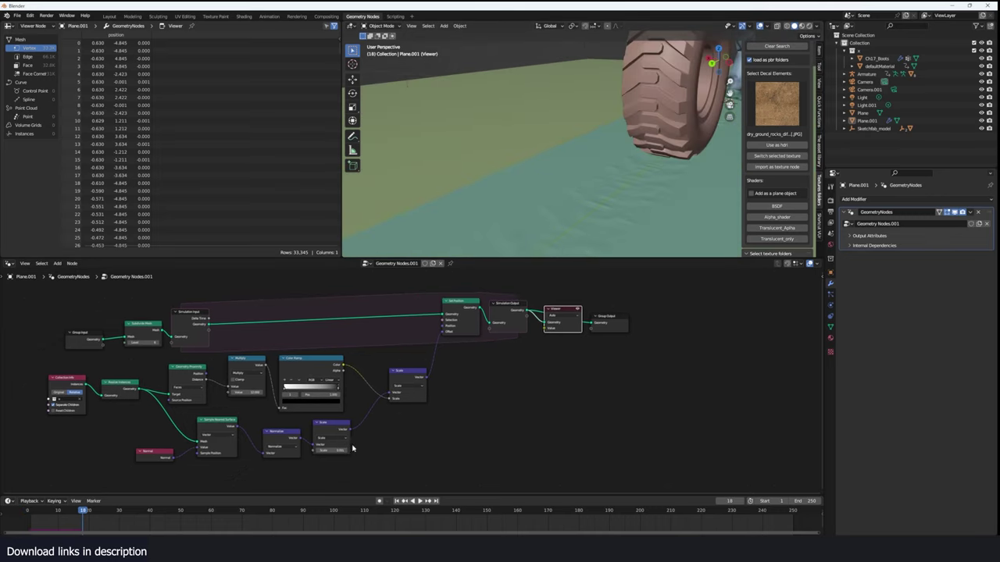
Set the scale of the Scale node after Normalize to 0.01 and replay the simulation to inspect the deeper track
{"action": "left_click", "coordinate": [315, 474]}
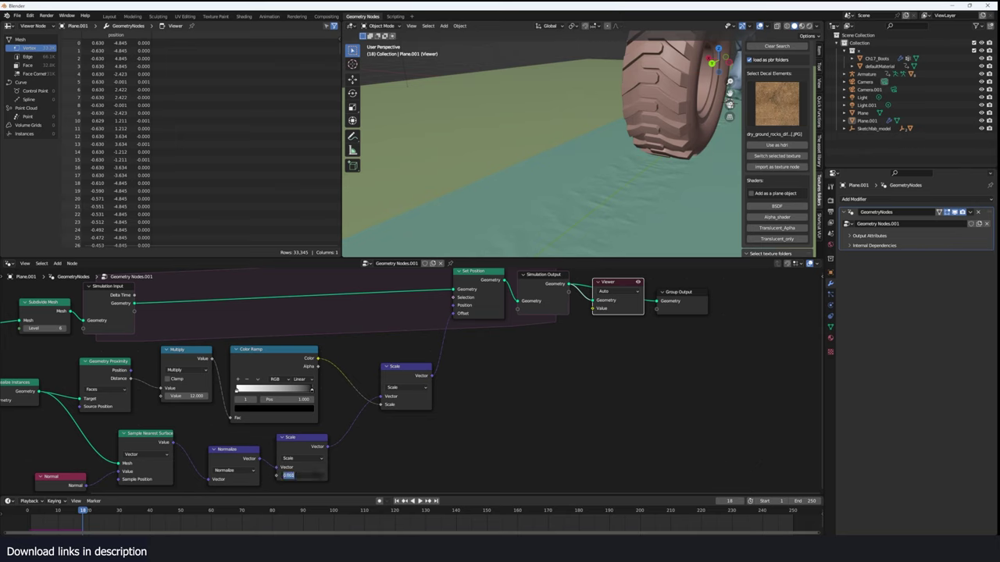
{"action": "type", "text": "0.01"}
{"action": "key", "text": "Return"}
{"action": "scroll", "coordinate": [399, 377], "scroll_direction": "down", "scroll_amount": 1}
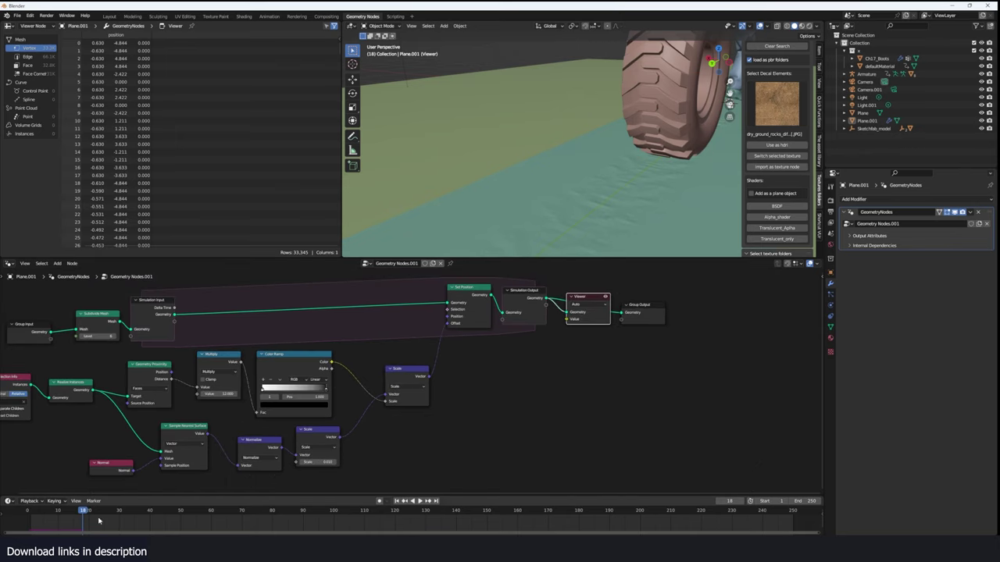
{"action": "key", "text": "space"}
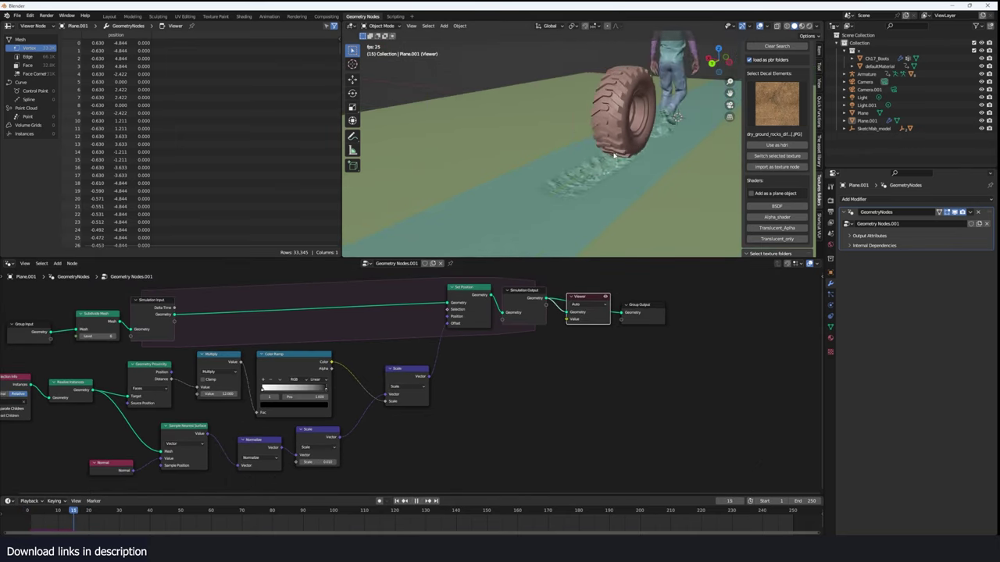
{"action": "middle_click_drag", "start_coordinate": [539, 165], "coordinate": [678, 161]}
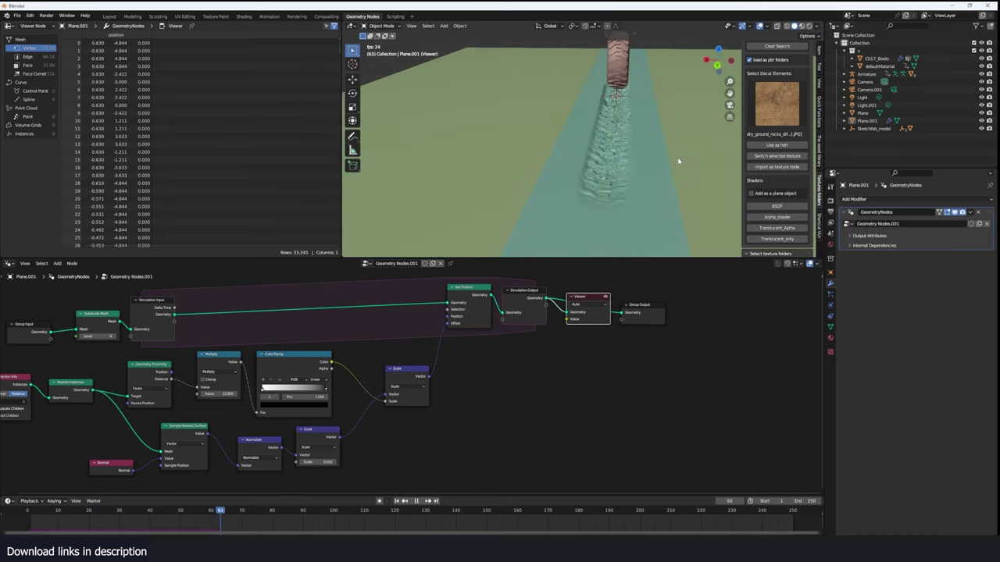
{"action": "key", "text": "space"}
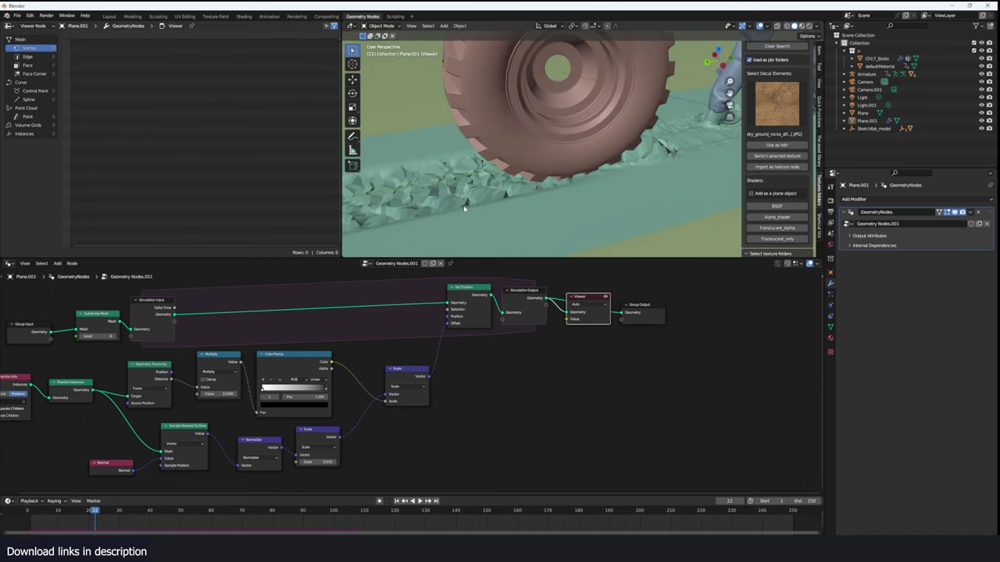
Insert a Blur Attribute node set to Vector between the final Scale node and the Set Position offset
{"action": "scroll", "coordinate": [523, 431], "scroll_direction": "up", "scroll_amount": 2}
{"action": "left_click_drag", "start_coordinate": [400, 377], "coordinate": [381, 391]}
{"action": "key", "text": "shift+a"}
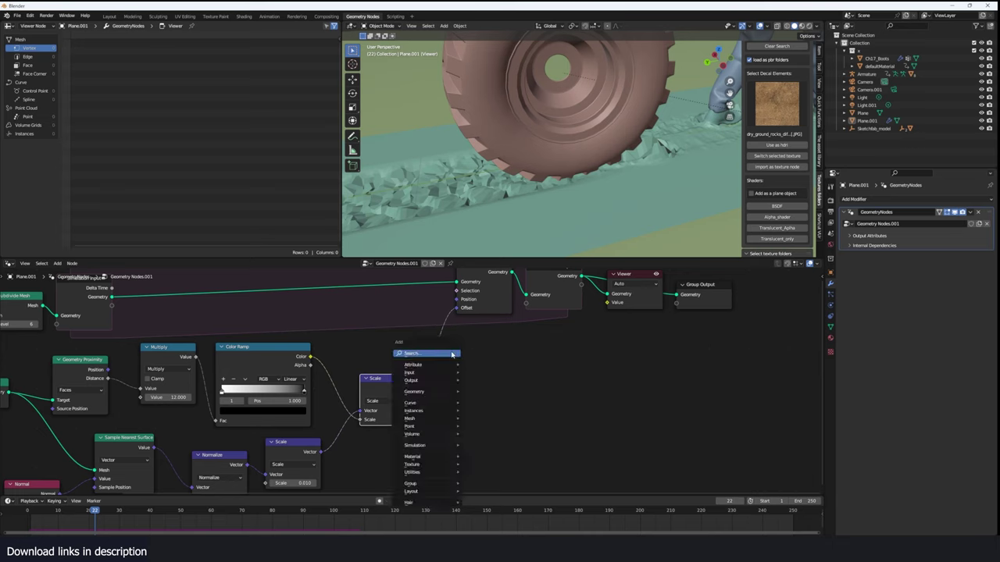
{"action": "left_click", "coordinate": [453, 353]}
{"action": "type", "text": "bllu"}
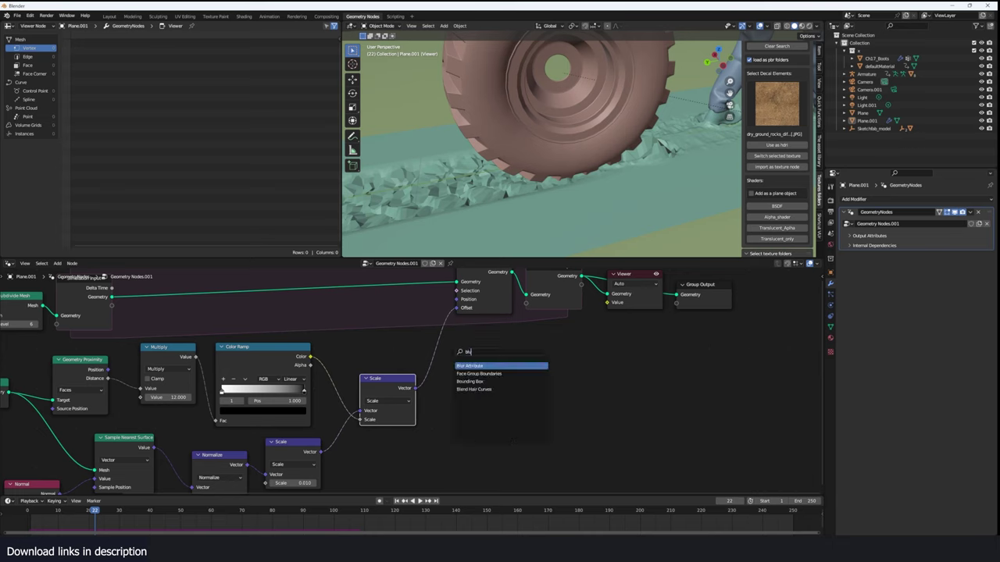
{"action": "key", "text": "Return"}
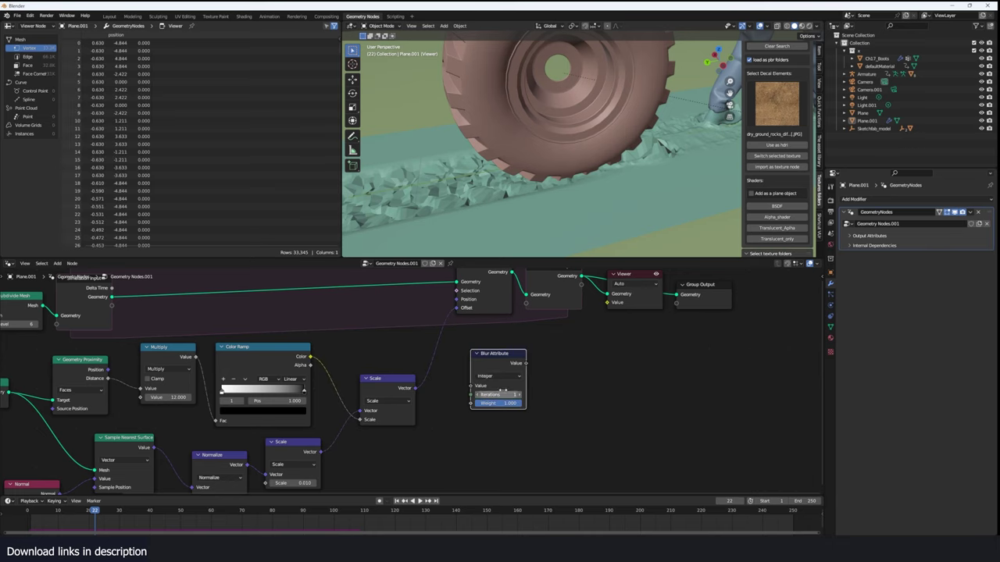
{"action": "left_click", "coordinate": [480, 384]}
Set the Blur Attribute iterations to 4 and replay the simulation from the start
{"action": "left_click", "coordinate": [494, 387]}
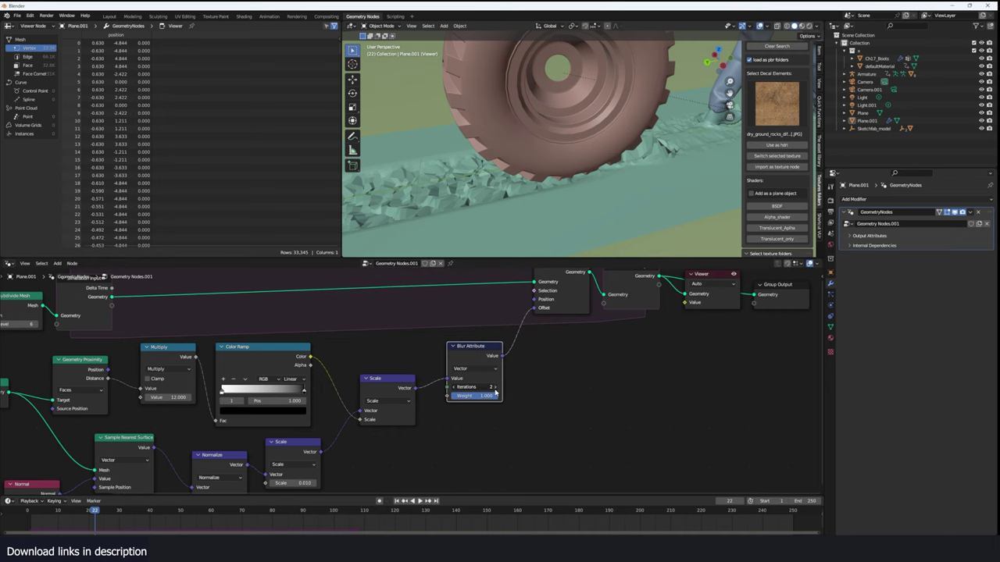
{"action": "left_click", "coordinate": [495, 387]}
{"action": "left_click", "coordinate": [494, 388]}
{"action": "left_click", "coordinate": [27, 519]}
{"action": "key", "text": "space"}
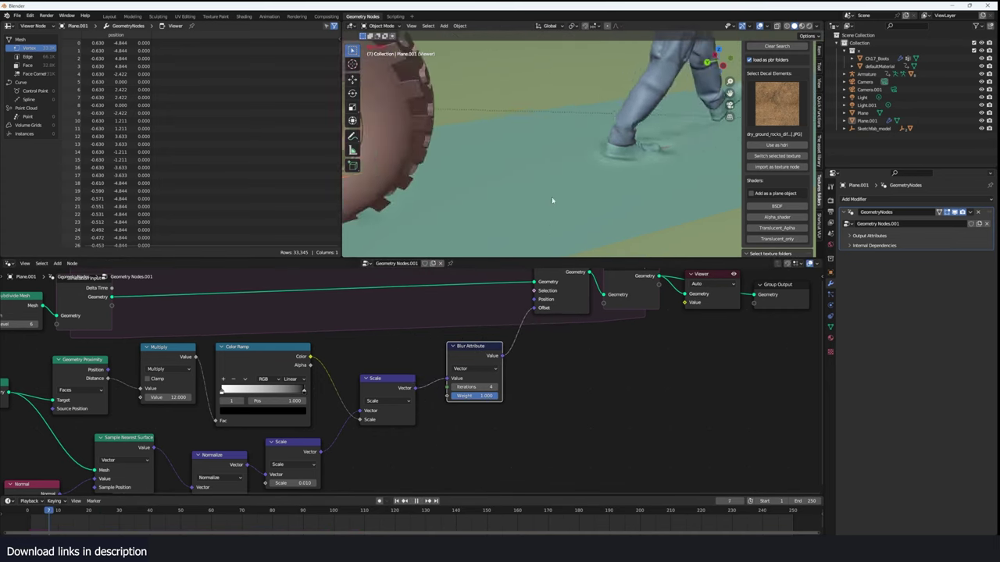
Insert a Set Shade Smooth node between Simulation Output and the Viewer and Group Output, and replay the simulation
{"action": "type", "text": "set s"}
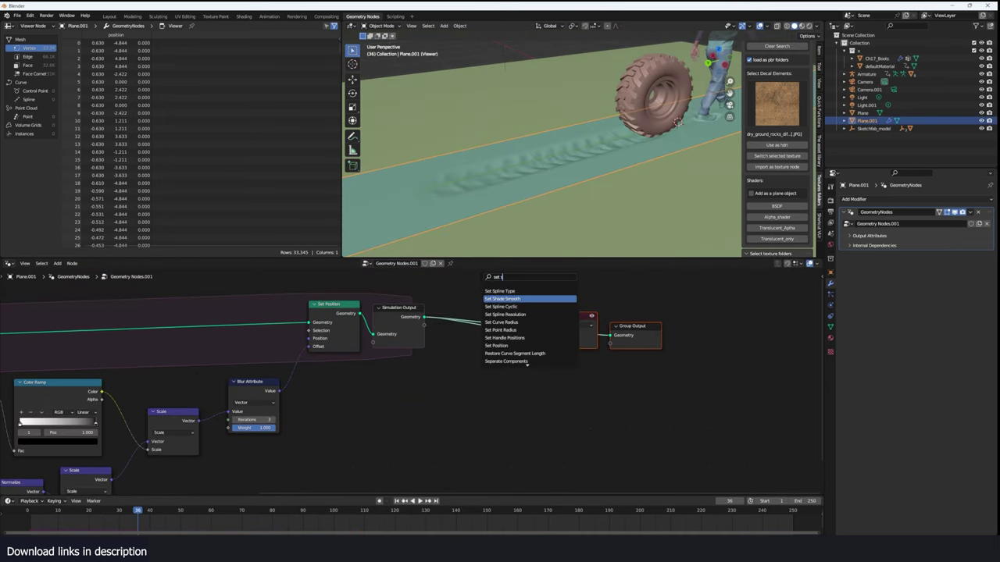
{"action": "left_click", "coordinate": [504, 353]}
{"action": "left_click", "coordinate": [521, 299]}
{"action": "key", "text": "shift+Left"}
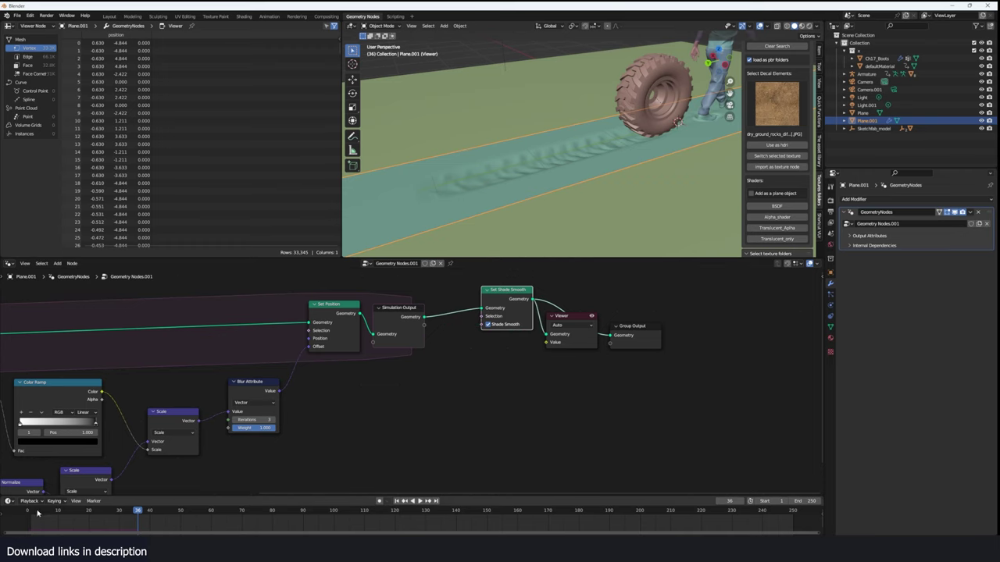
{"action": "key", "text": "space"}
{"action": "key", "text": "space"}
Try a different multiplier on the Multiply node after Geometry Proximity and replay the simulation from the start
{"action": "middle_click_drag", "start_coordinate": [376, 418], "coordinate": [559, 384]}
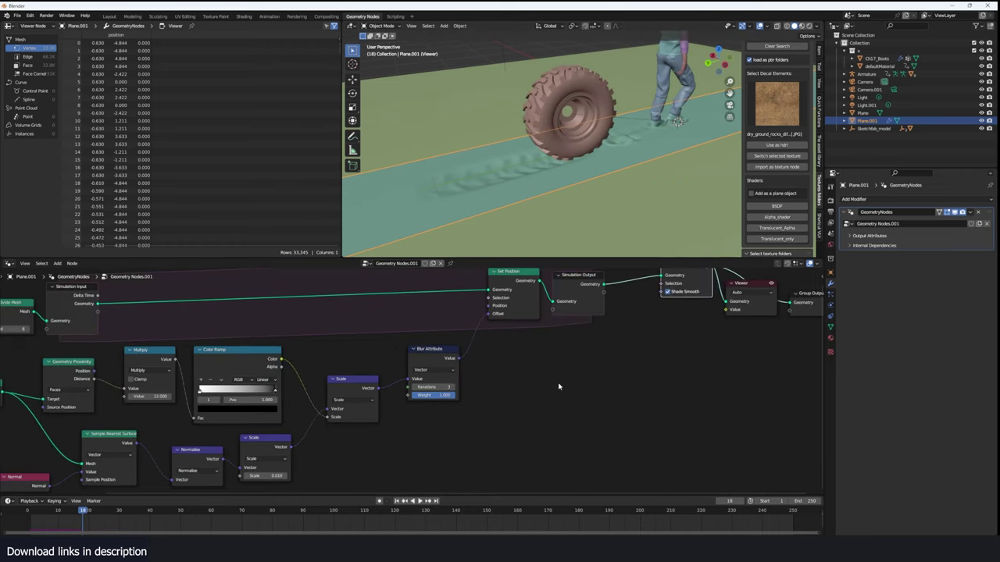
{"action": "scroll", "coordinate": [434, 381], "scroll_direction": "up", "scroll_amount": 2}
{"action": "middle_click_drag", "start_coordinate": [376, 384], "coordinate": [383, 382]}
{"action": "middle_click_drag", "start_coordinate": [247, 392], "coordinate": [338, 389]}
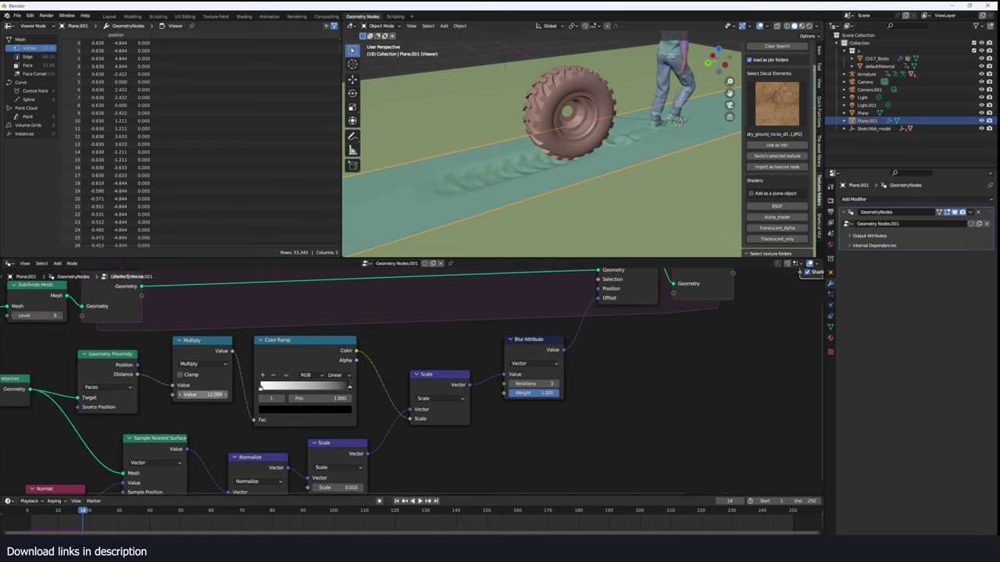
{"action": "double_click", "coordinate": [199, 395]}
{"action": "key", "text": "Return"}
{"action": "key", "text": "shift+Left"}
{"action": "key", "text": "space"}
{"action": "key", "text": "space"}
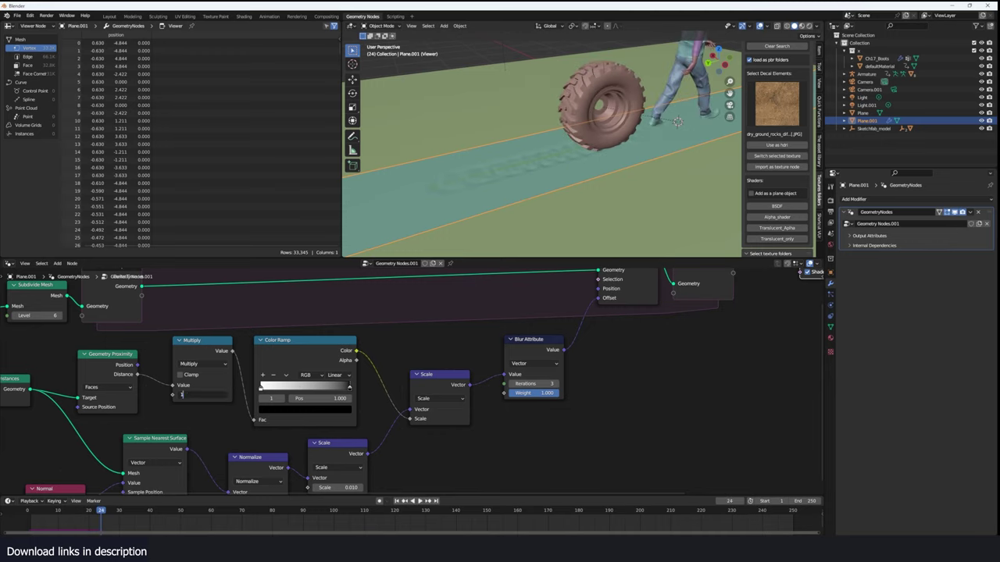
Try a value of 1 on the Multiply node and play the simulation to inspect the tyre track
{"action": "key", "text": "space"}
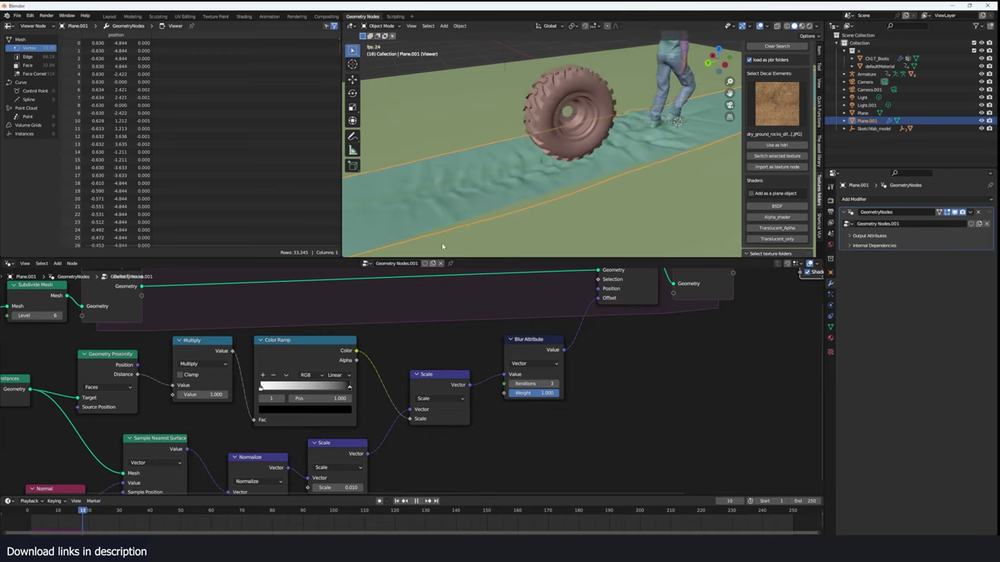
{"action": "scroll", "coordinate": [468, 226], "scroll_direction": "down", "scroll_amount": 5}
{"action": "middle_click_drag", "start_coordinate": [475, 222], "coordinate": [576, 205]}
{"action": "scroll", "coordinate": [551, 224], "scroll_direction": "up", "scroll_amount": 4}
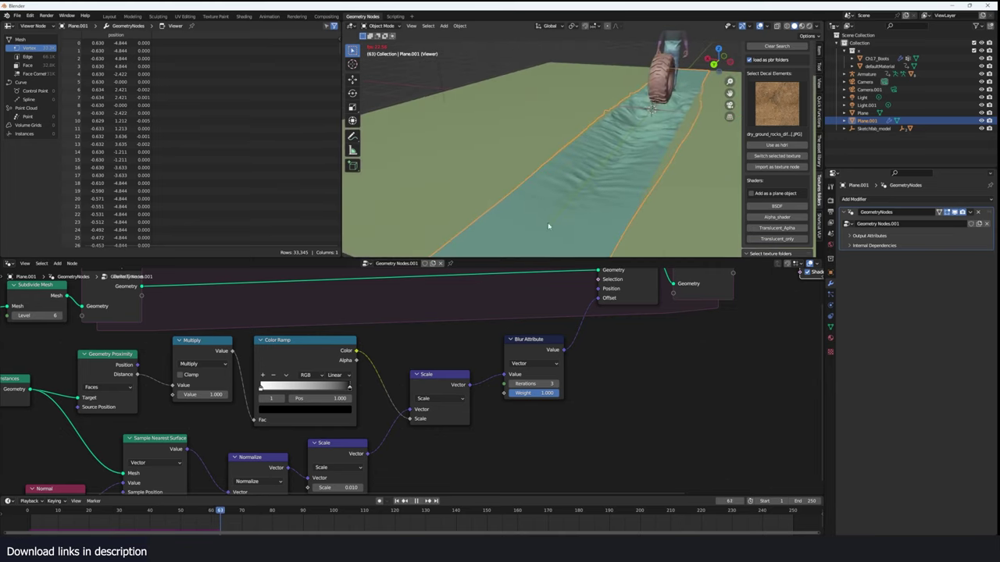
{"action": "key", "text": "space"}
{"action": "scroll", "coordinate": [664, 166], "scroll_direction": "down", "scroll_amount": 4}
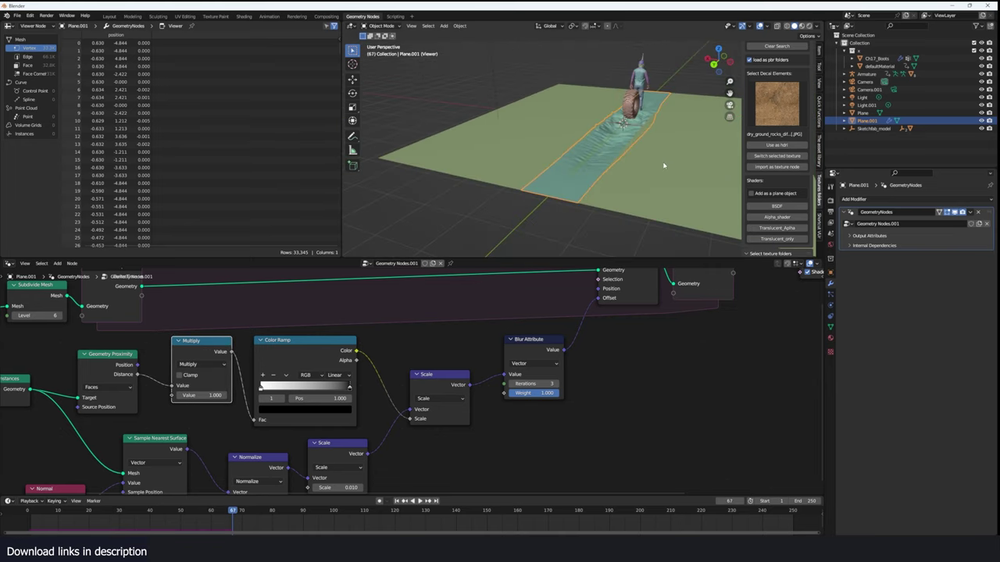
{"action": "middle_click_drag", "start_coordinate": [648, 170], "coordinate": [582, 186]}
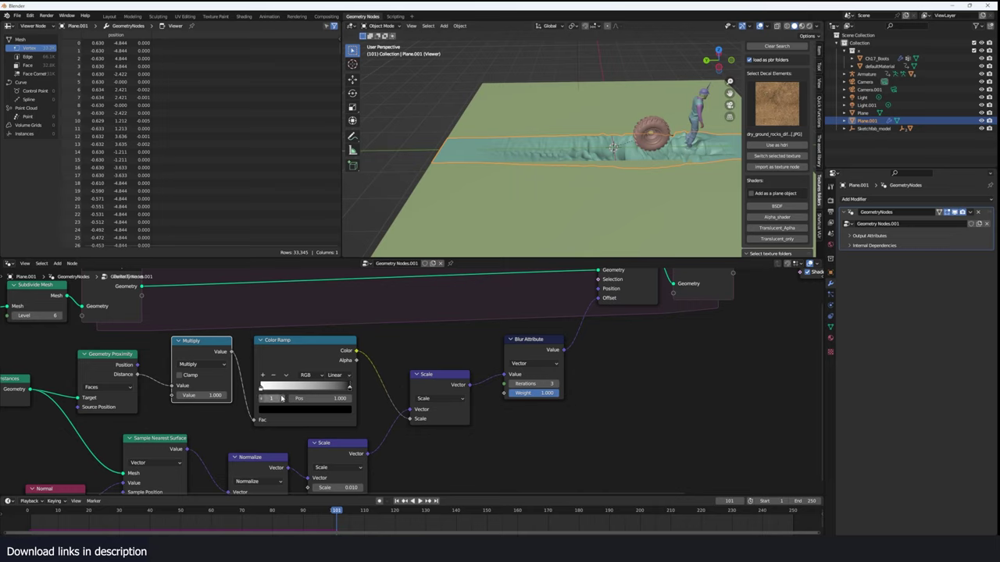
Try a value of 50 on the Multiply node and replay the simulation from the start
{"action": "left_click", "coordinate": [31, 510]}
{"action": "key", "text": "space"}
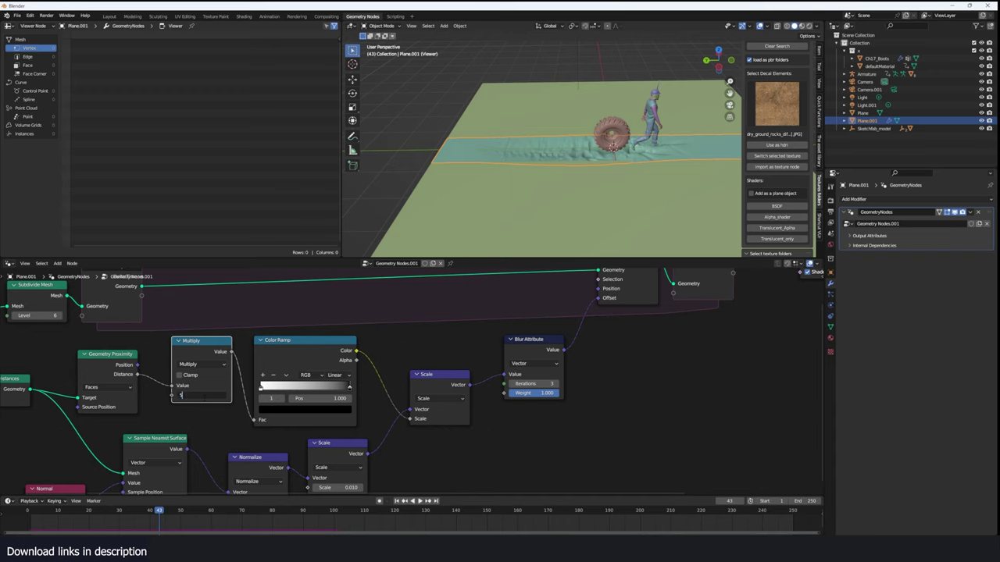
{"action": "key", "text": "Return"}
{"action": "key", "text": "shift+Left"}
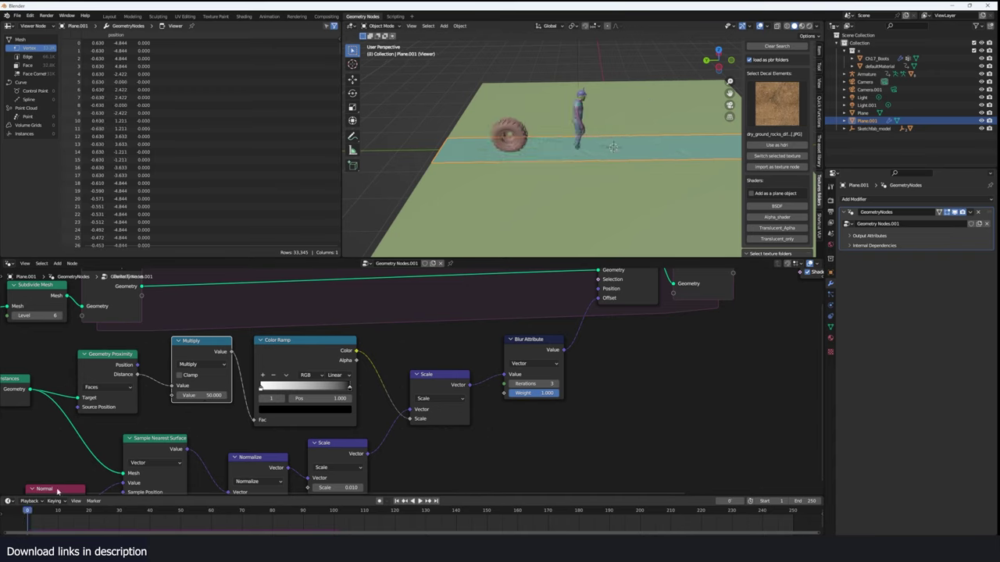
{"action": "key", "text": "space"}
{"action": "scroll", "coordinate": [519, 173], "scroll_direction": "up", "scroll_amount": 5}
Set the Multiply node's value to 10 and play the simulation to inspect the tread marks
{"action": "key", "text": "space"}
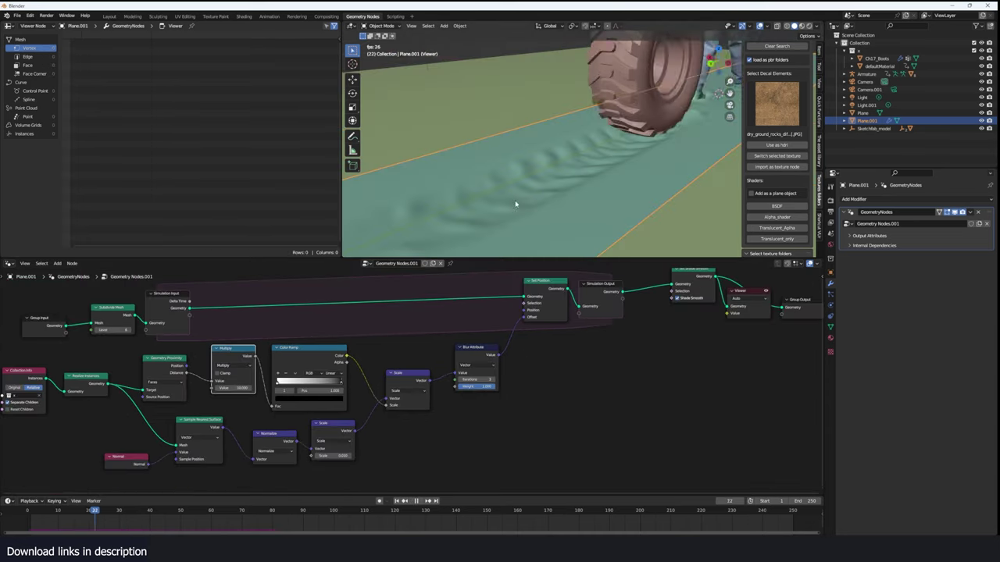
{"action": "middle_click_drag", "start_coordinate": [690, 127], "coordinate": [594, 157]}
{"action": "scroll", "coordinate": [448, 405], "scroll_direction": "up", "scroll_amount": 2}
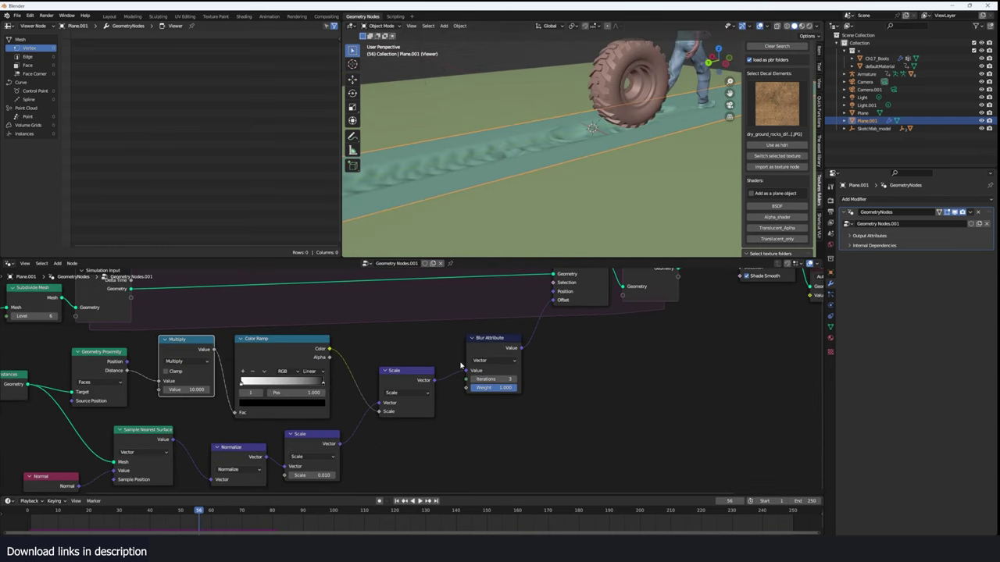
Duplicate the final Scale node, insert the copy before Blur Attribute with a scale of 1.2, and play the simulation
{"action": "left_click_drag", "start_coordinate": [485, 349], "coordinate": [548, 350]}
{"action": "left_click_drag", "start_coordinate": [410, 380], "coordinate": [383, 380]}
{"action": "key", "text": "shift+d"}
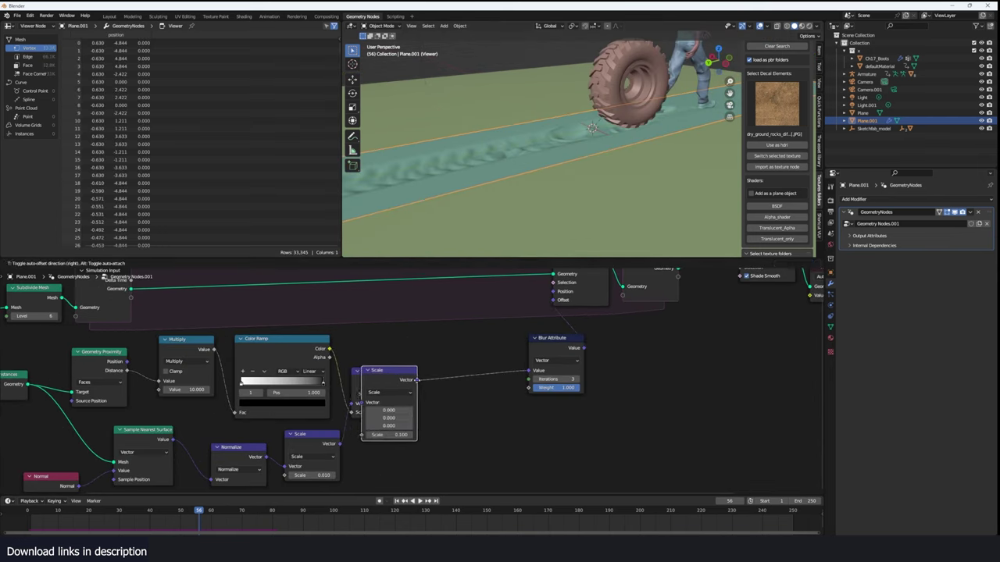
{"action": "left_click", "coordinate": [471, 420]}
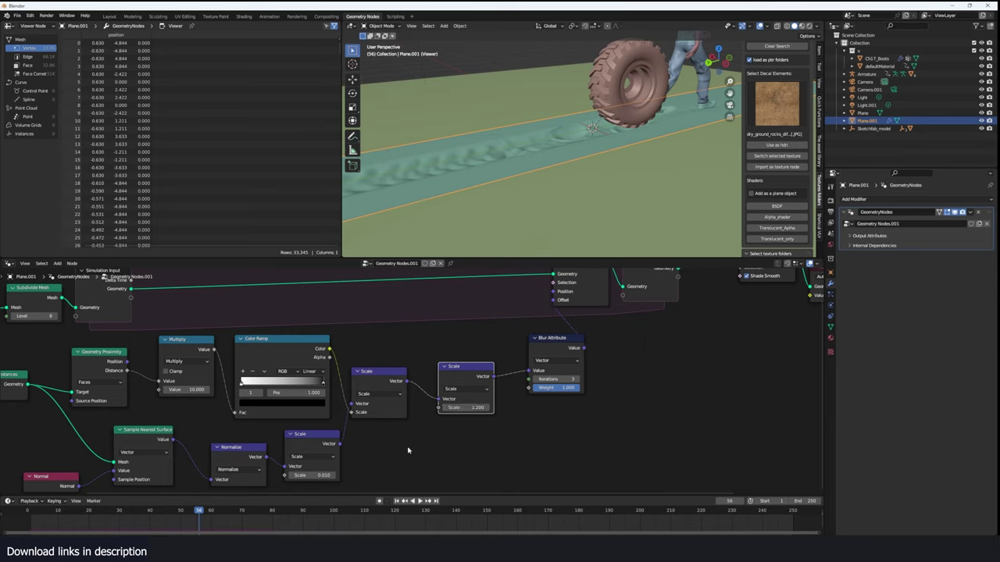
{"action": "middle_click_drag", "start_coordinate": [547, 218], "coordinate": [478, 225]}
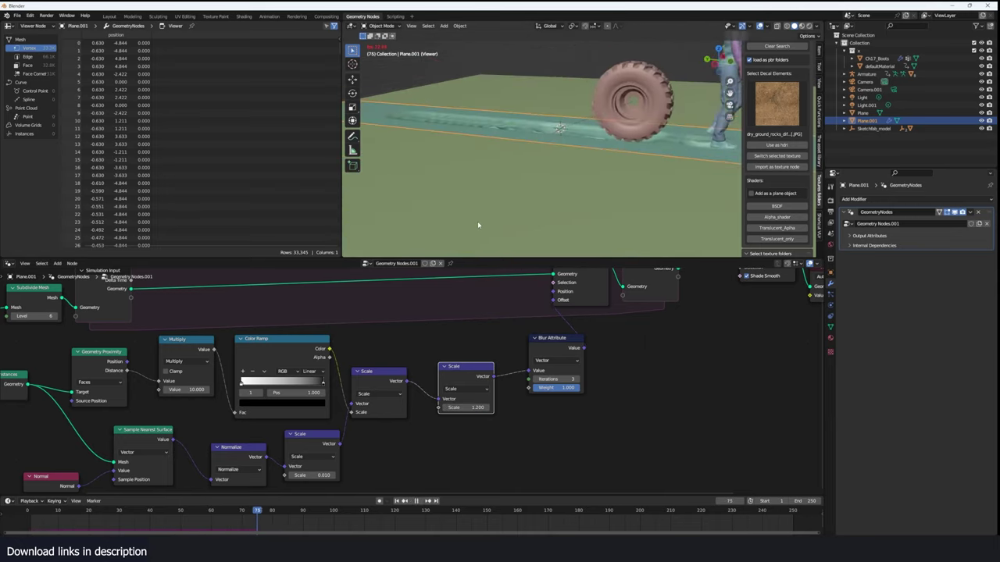
{"action": "scroll", "coordinate": [478, 225], "scroll_direction": "down", "scroll_amount": 2}
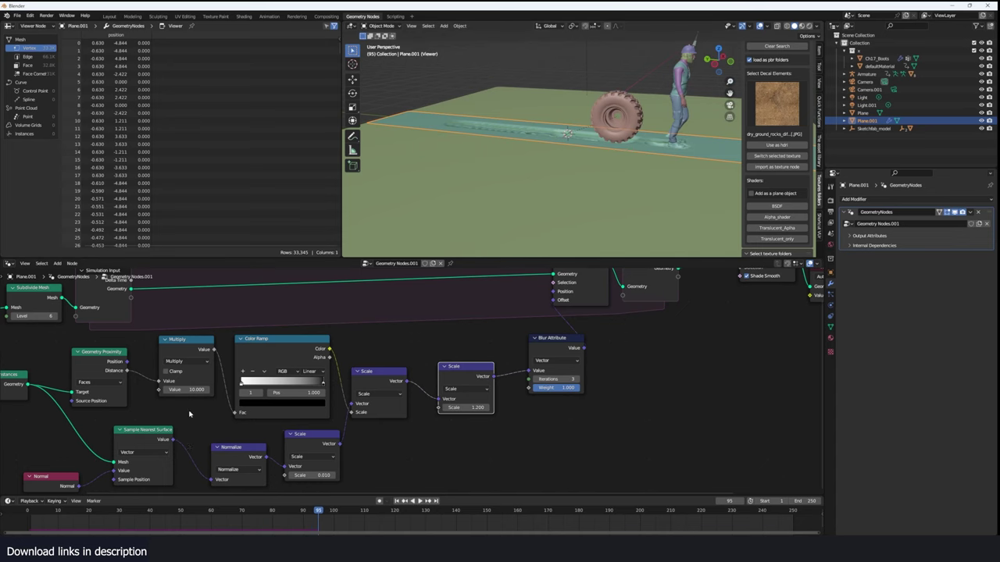
Set the Subdivide Mesh level to 7 and replay the simulation to inspect the finer tyre track
{"action": "scroll", "coordinate": [190, 414], "scroll_direction": "down", "scroll_amount": 4}
{"action": "middle_click_drag", "start_coordinate": [190, 414], "coordinate": [372, 419]}
{"action": "scroll", "coordinate": [371, 398], "scroll_direction": "up", "scroll_amount": 4}
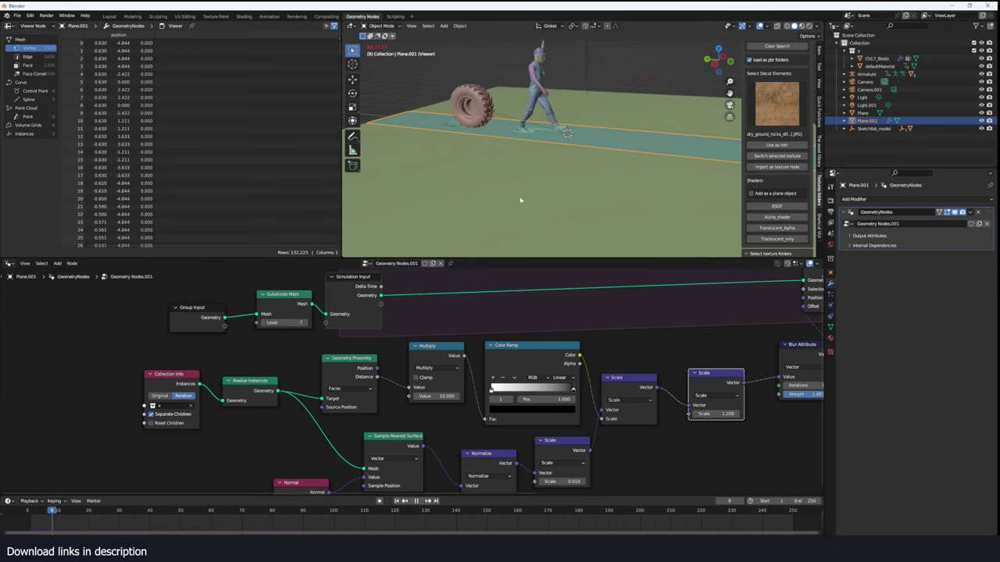
{"action": "scroll", "coordinate": [520, 198], "scroll_direction": "up", "scroll_amount": 2}
{"action": "middle_click_drag", "start_coordinate": [522, 199], "coordinate": [570, 189]}
{"action": "mouse_move", "coordinate": [498, 186]}
{"action": "middle_mouse_down"}
{"action": "mouse_move", "coordinate": [547, 180]}
{"action": "mouse_move", "coordinate": [607, 151]}
{"action": "mouse_move", "coordinate": [495, 190]}
{"action": "middle_mouse_up"}
{"action": "scroll", "coordinate": [607, 151], "scroll_direction": "up", "scroll_amount": 2}
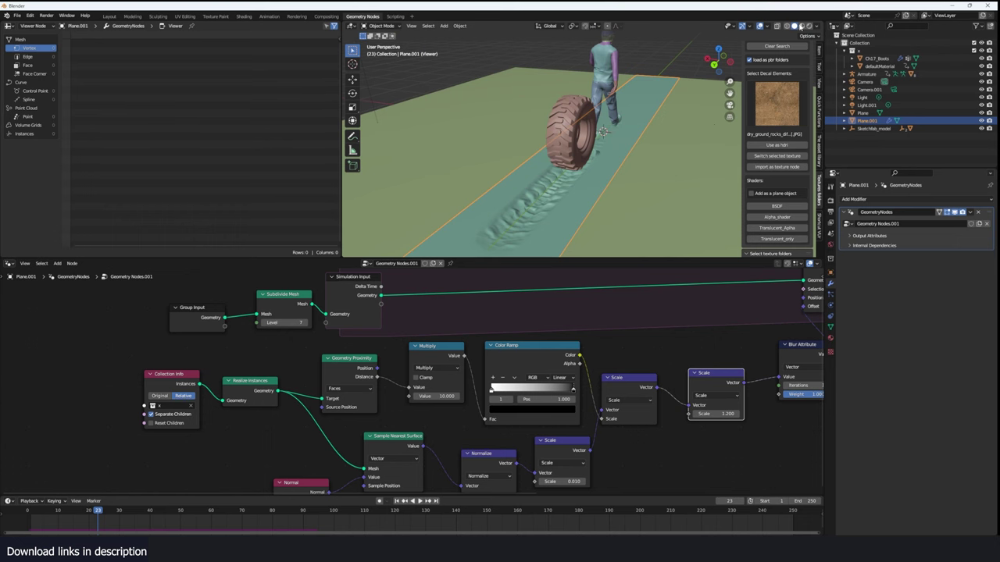
Switch the viewport to Material Preview and insert a Set Material node with evx_tf_pbr between Simulation Output and Set Shade Smooth
{"action": "left_click", "coordinate": [802, 26]}
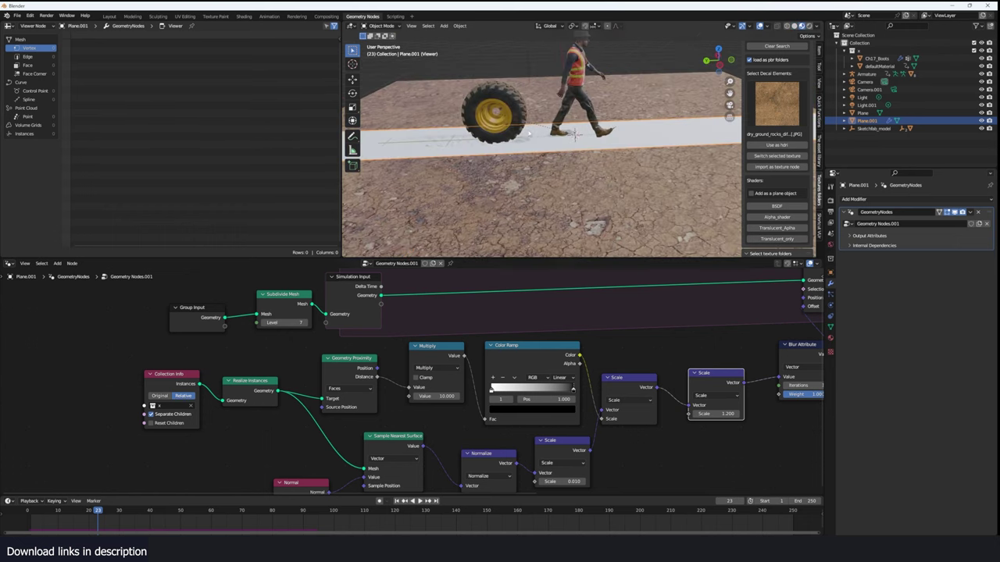
{"action": "scroll", "coordinate": [680, 403], "scroll_direction": "down", "scroll_amount": 3}
{"action": "middle_click_drag", "start_coordinate": [680, 404], "coordinate": [431, 404]}
{"action": "scroll", "coordinate": [432, 402], "scroll_direction": "up", "scroll_amount": 2}
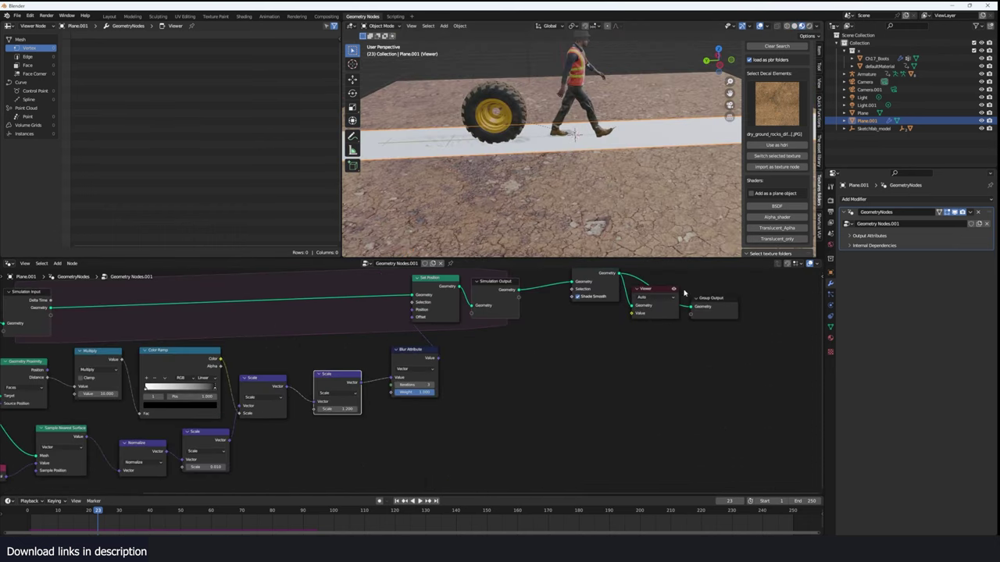
{"action": "middle_click_drag", "start_coordinate": [684, 293], "coordinate": [495, 395]}
{"action": "key", "text": "shift+a"}
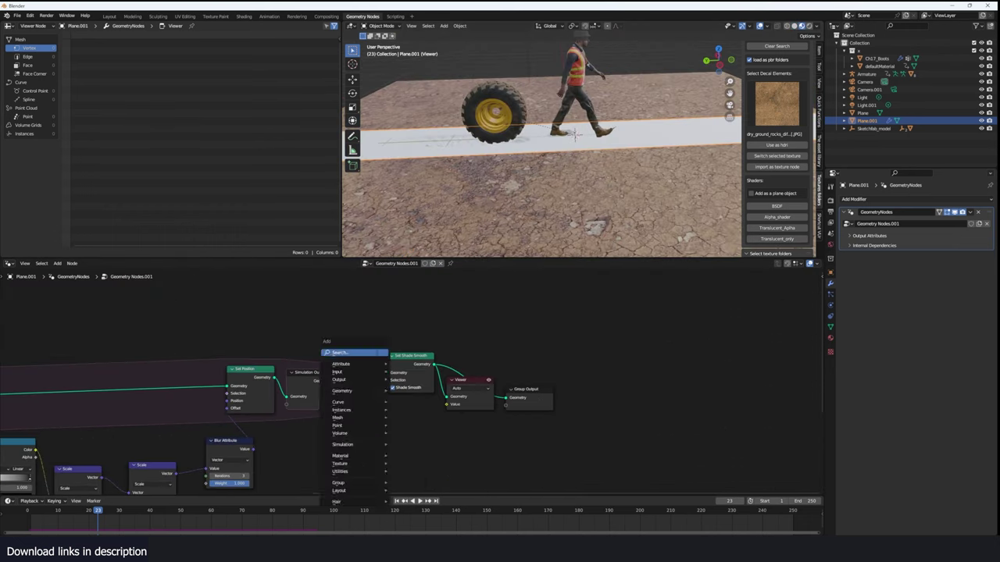
{"action": "type", "text": "set mat"}
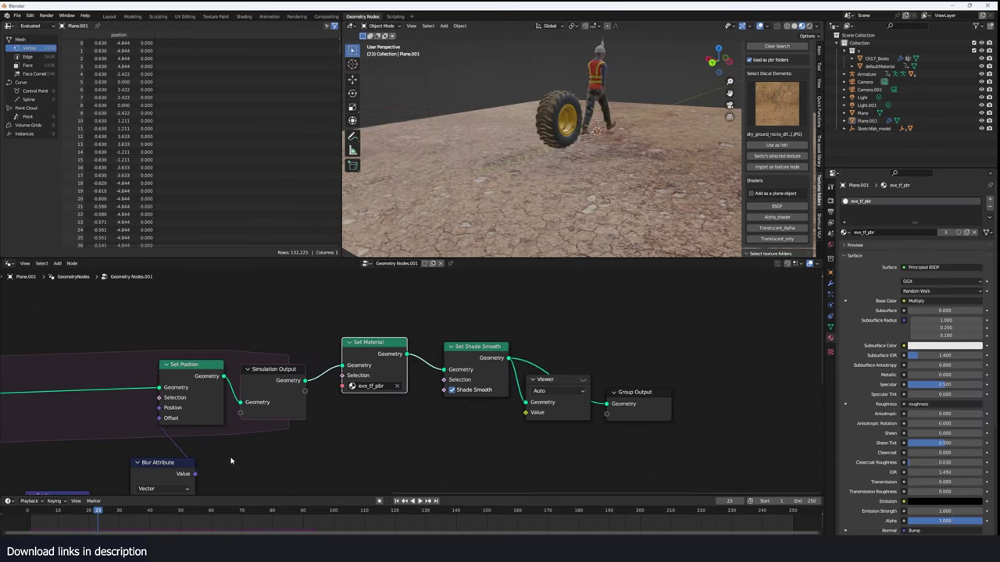
Replay the simulation from the start and inspect the tyre track on the textured ground
{"action": "left_click", "coordinate": [26, 521]}
{"action": "key", "text": "space"}
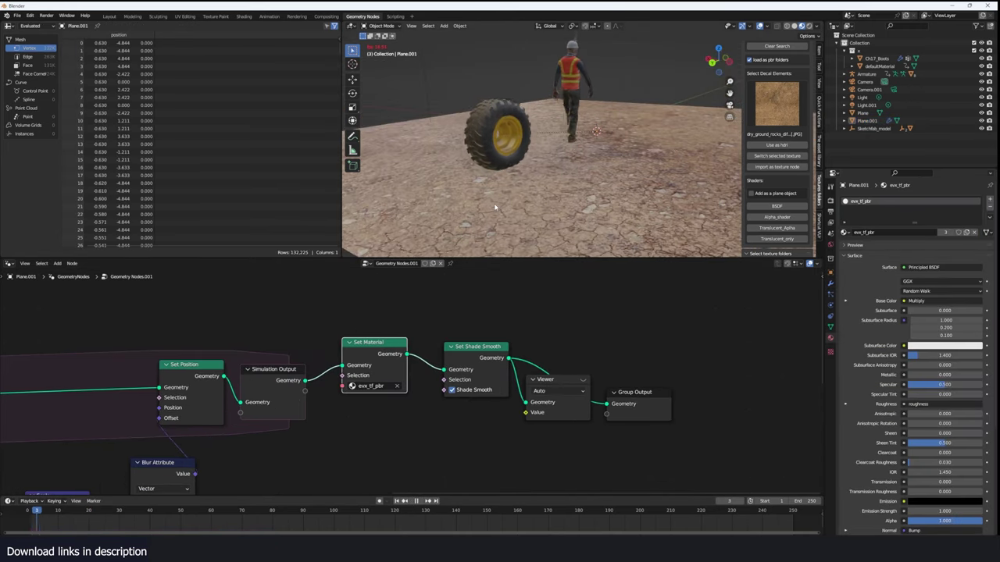
{"action": "key", "text": "space"}
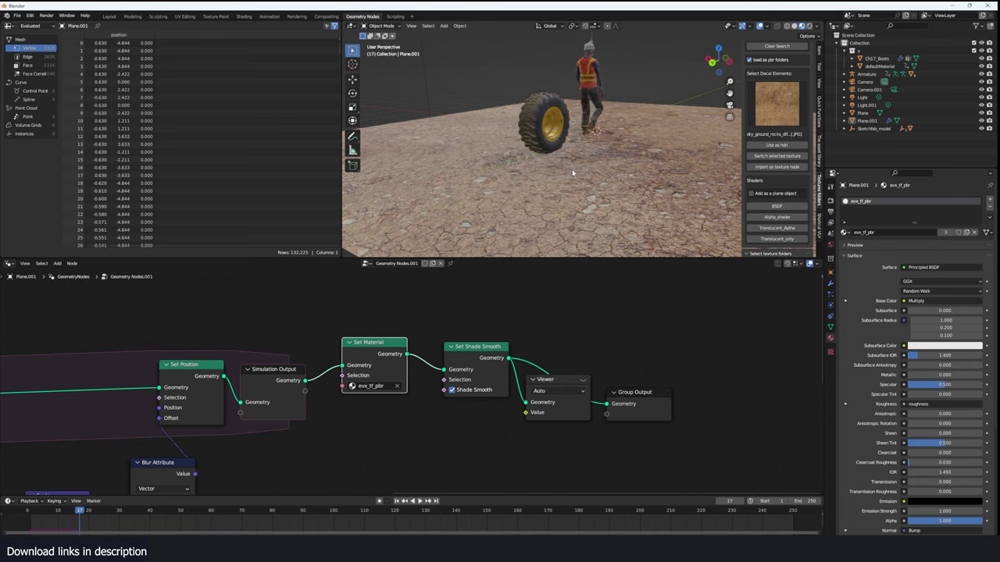
{"action": "middle_click_drag", "start_coordinate": [573, 172], "coordinate": [516, 188]}
{"action": "scroll", "coordinate": [627, 200], "scroll_direction": "up", "scroll_amount": 4}
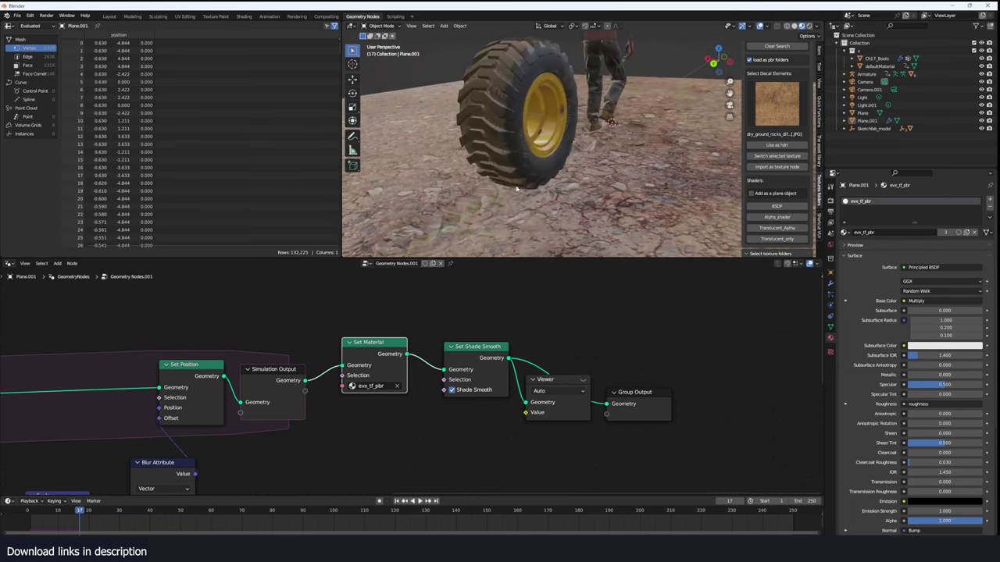
Select the deforming ground strip and replace the Spreadsheet with the Shader Editor to show its evx_tf_pbr material nodes
{"action": "left_click", "coordinate": [566, 219]}
{"action": "scroll", "coordinate": [565, 219], "scroll_direction": "down", "scroll_amount": 5}
{"action": "left_click", "coordinate": [7, 26]}
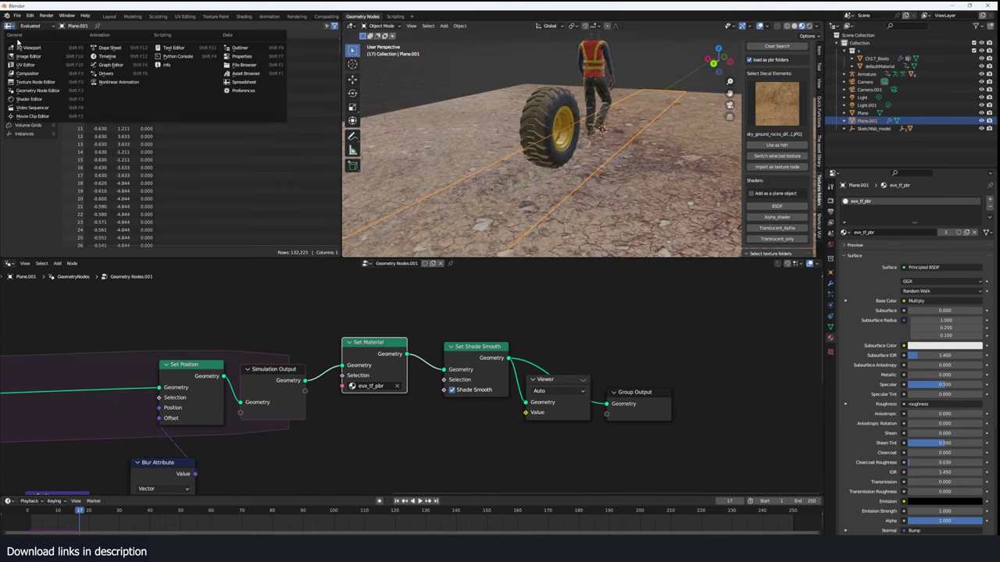
{"action": "left_click", "coordinate": [28, 99]}
{"action": "scroll", "coordinate": [528, 164], "scroll_direction": "up", "scroll_amount": 5}
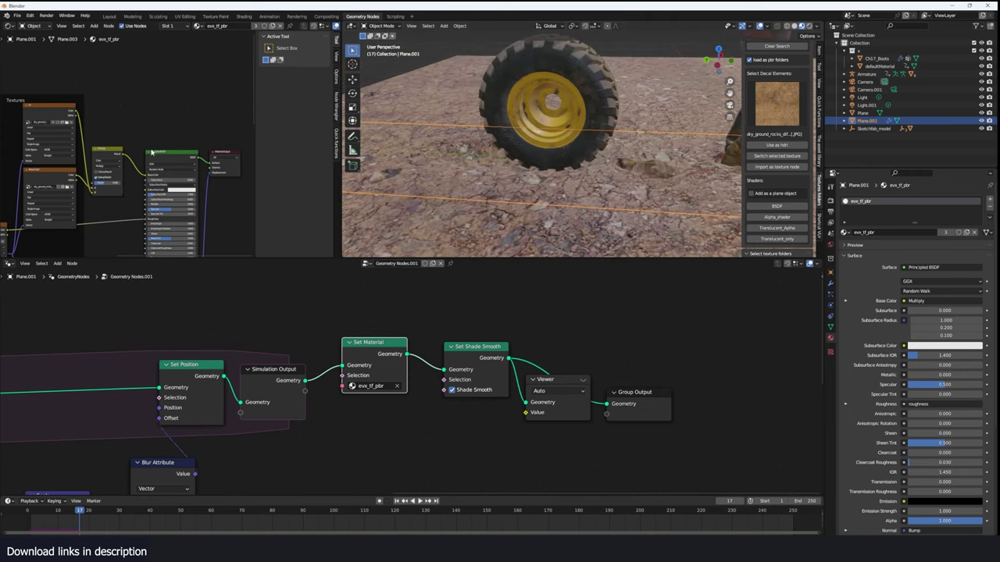
{"action": "scroll", "coordinate": [160, 146], "scroll_direction": "down", "scroll_amount": 4}
{"action": "middle_click_drag", "start_coordinate": [174, 134], "coordinate": [169, 155]}
{"action": "scroll", "coordinate": [138, 157], "scroll_direction": "up", "scroll_amount": 4}
{"action": "scroll", "coordinate": [137, 156], "scroll_direction": "up", "scroll_amount": 3}
{"action": "middle_click_drag", "start_coordinate": [102, 137], "coordinate": [125, 146]}
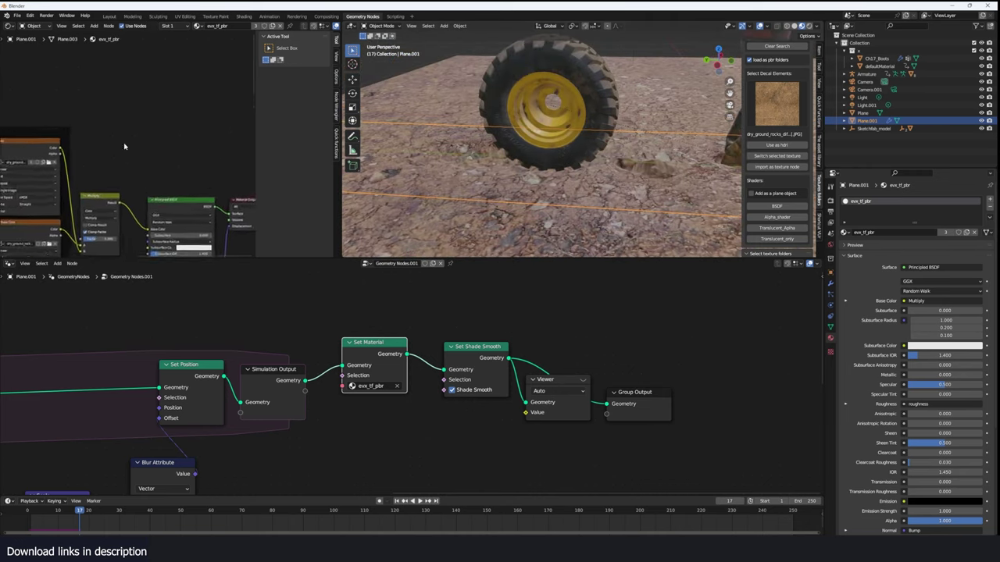
Add a Texture Coordinate node to the evx_tf_pbr material, placed above the texture nodes
{"action": "key", "text": "shift+a"}
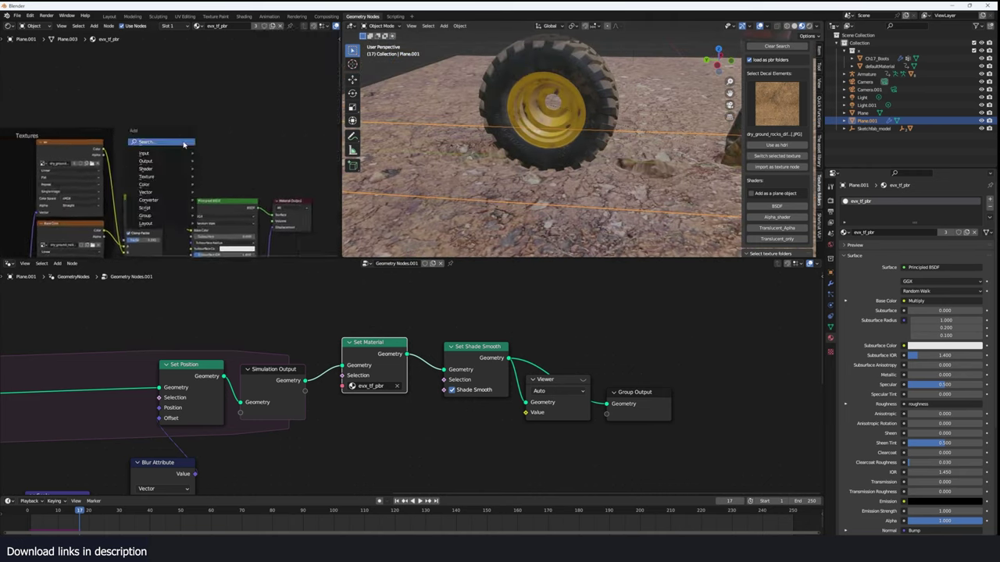
{"action": "type", "text": "o"}
{"action": "key", "text": "Down"}
{"action": "key", "text": "Down"}
{"action": "key", "text": "Down"}
{"action": "key", "text": "Down"}
{"action": "key", "text": "Down"}
{"action": "key", "text": "Down"}
{"action": "key", "text": "Down"}
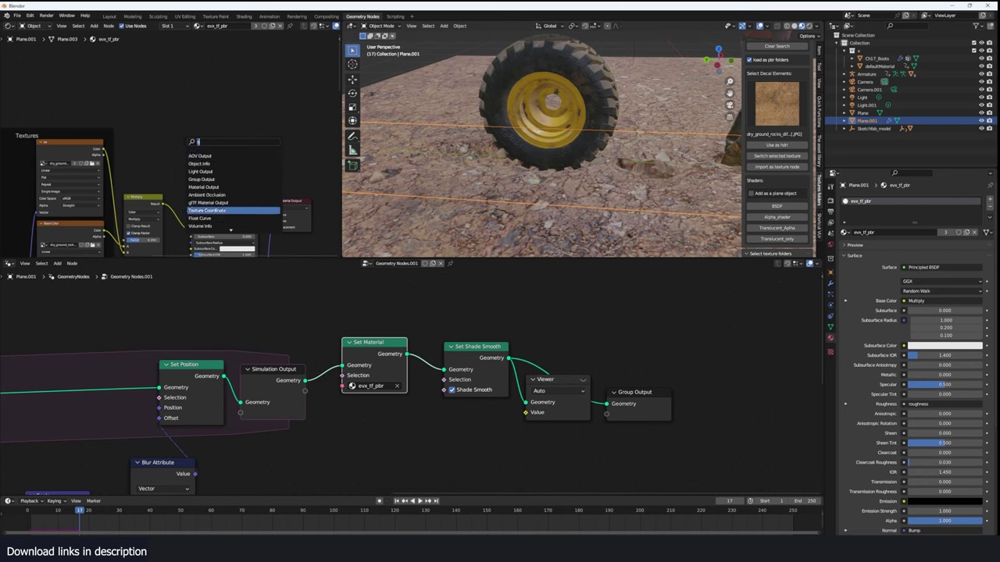
{"action": "key", "text": "Return"}
{"action": "scroll", "coordinate": [182, 148], "scroll_direction": "up", "scroll_amount": 2}
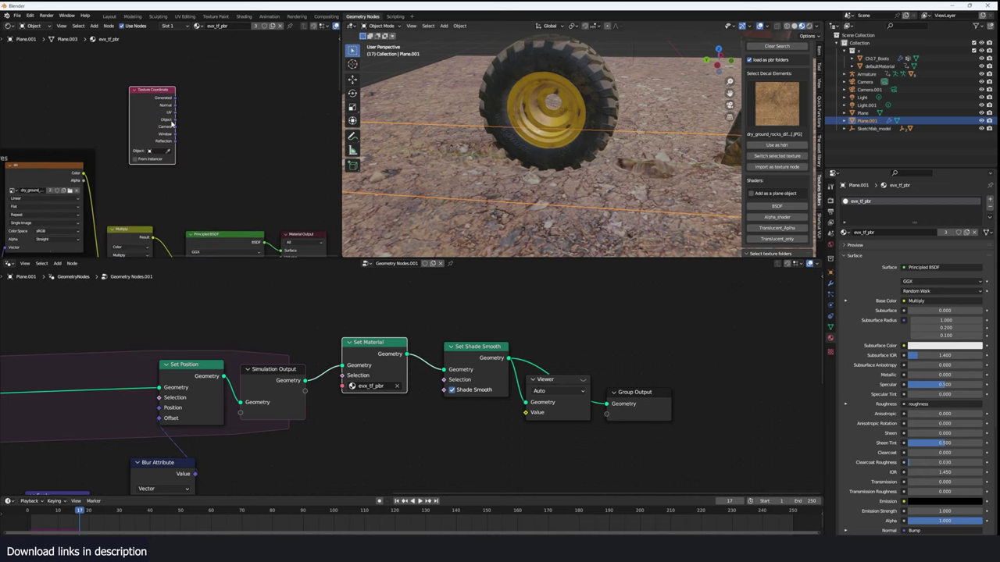
{"action": "left_click", "coordinate": [99, 113]}
Add a Separate XYZ node fed by the Object coordinates and preview its Z output on the Material Output surface
{"action": "key", "text": "shift+a"}
{"action": "type", "text": "x"}
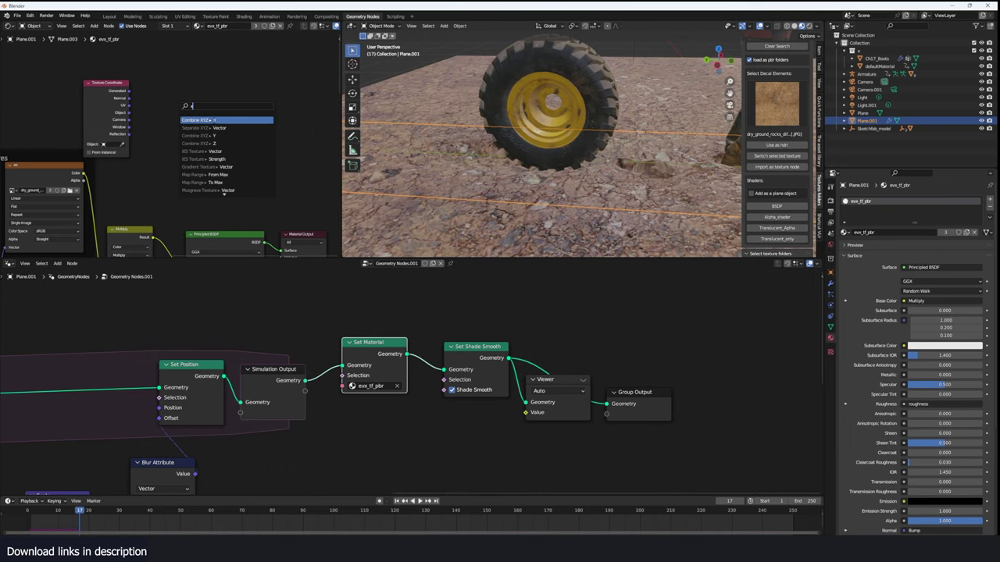
{"action": "left_click", "coordinate": [205, 127]}
{"action": "left_click", "coordinate": [217, 131], "text": "ctrl+shift"}
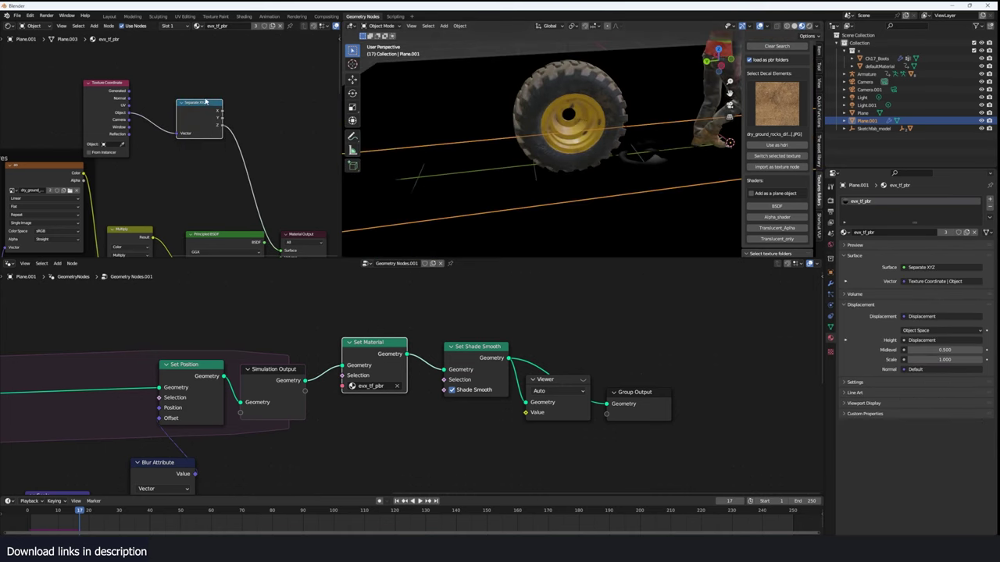
{"action": "left_click_drag", "start_coordinate": [182, 102], "coordinate": [155, 101]}
{"action": "middle_click_drag", "start_coordinate": [464, 133], "coordinate": [639, 164]}
{"action": "scroll", "coordinate": [614, 177], "scroll_direction": "up", "scroll_amount": 4}
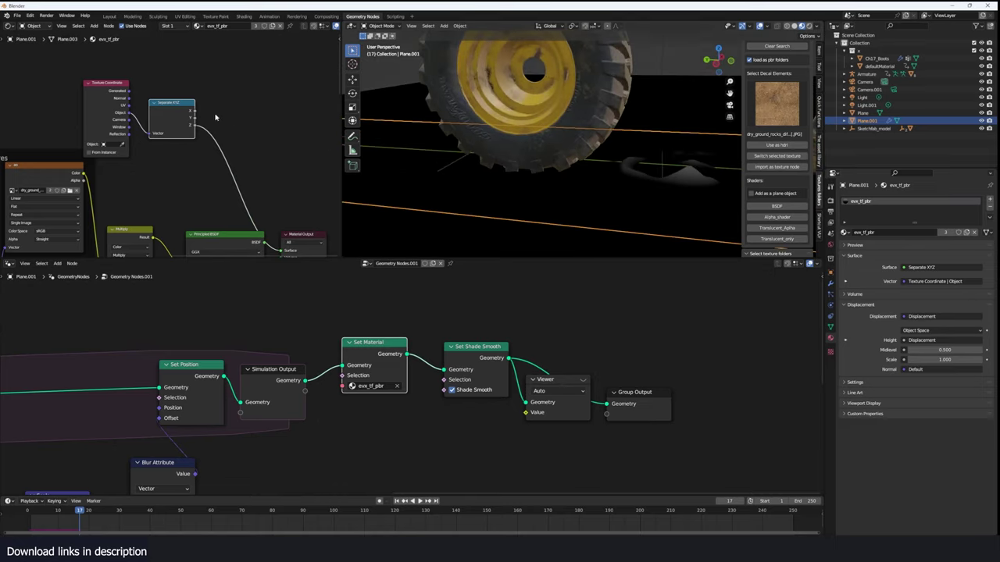
Insert a Map Range node between Separate XYZ and the Material Output and set its From Min to -1
{"action": "scroll", "coordinate": [215, 118], "scroll_direction": "up", "scroll_amount": 3}
{"action": "key", "text": "shift+a"}
{"action": "left_click", "coordinate": [247, 111]}
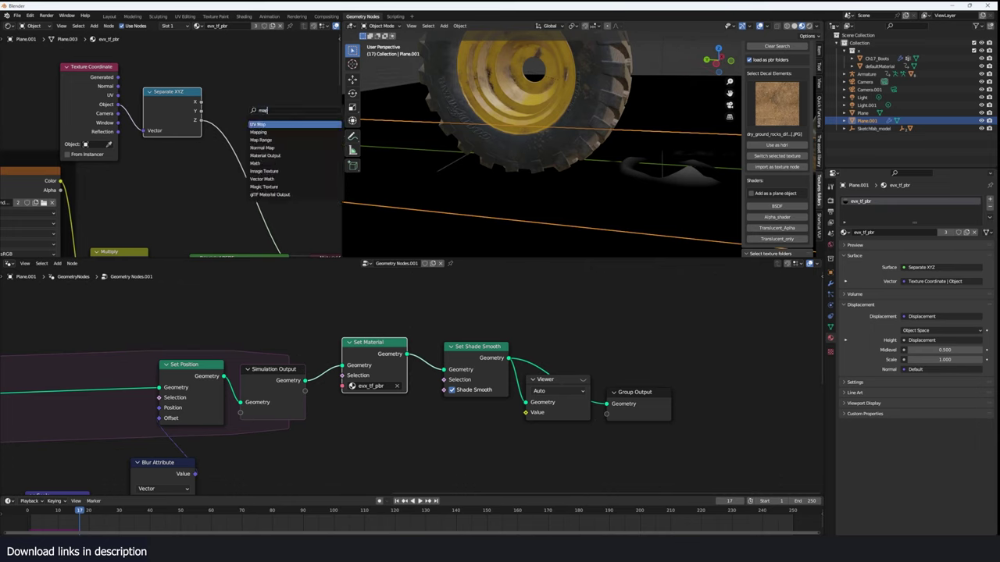
{"action": "key", "text": "Return"}
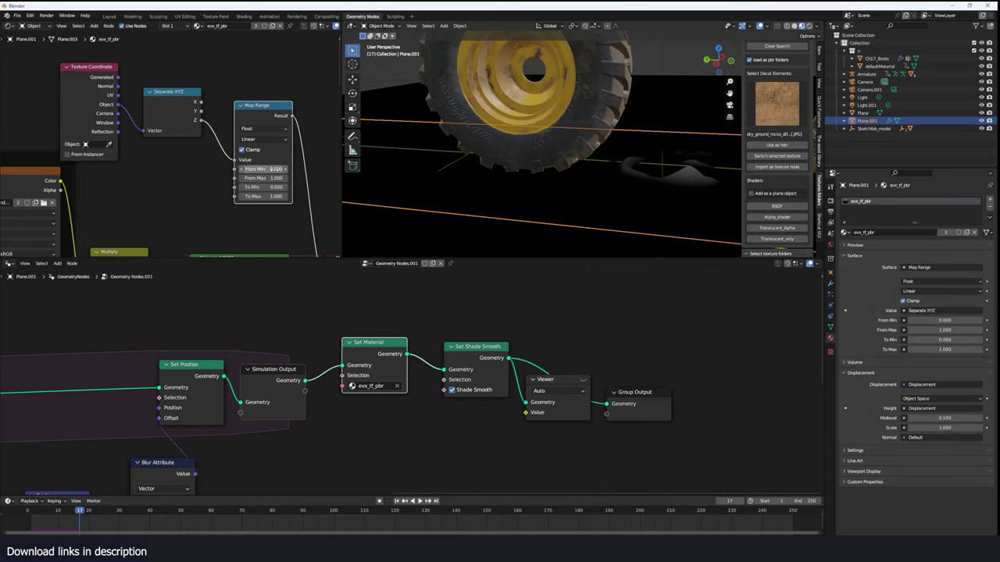
{"action": "key", "text": "Return"}
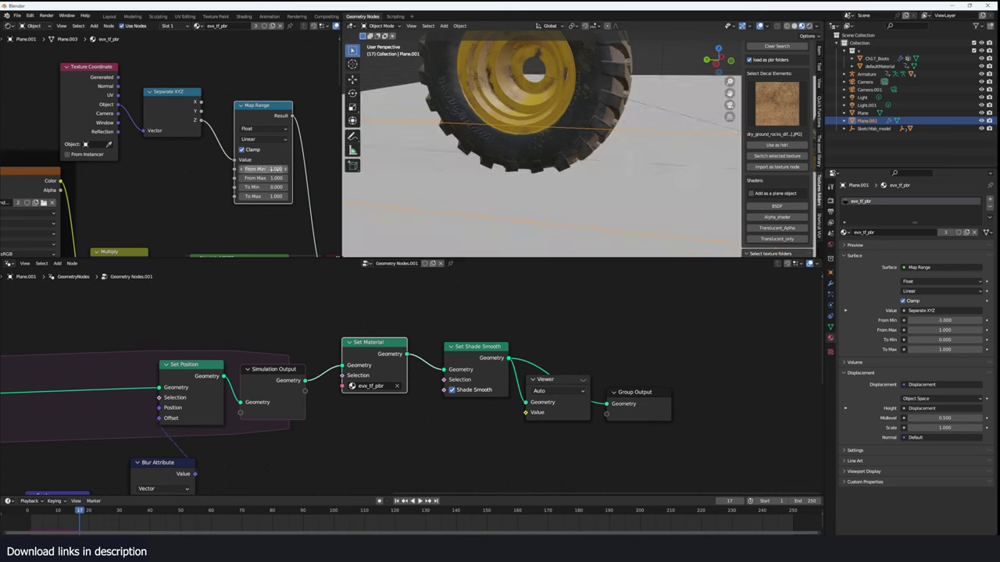
Insert a Color Ramp between the Map Range and the Material Output and move its black stop to about 0.459
{"action": "scroll", "coordinate": [279, 169], "scroll_direction": "down", "scroll_amount": 4}
{"action": "middle_click_drag", "start_coordinate": [314, 166], "coordinate": [227, 133]}
{"action": "left_click_drag", "start_coordinate": [237, 196], "coordinate": [318, 185]}
{"action": "scroll", "coordinate": [183, 97], "scroll_direction": "up", "scroll_amount": 2}
{"action": "key", "text": "shift+a"}
{"action": "left_click", "coordinate": [207, 85]}
{"action": "type", "text": "ramp"}
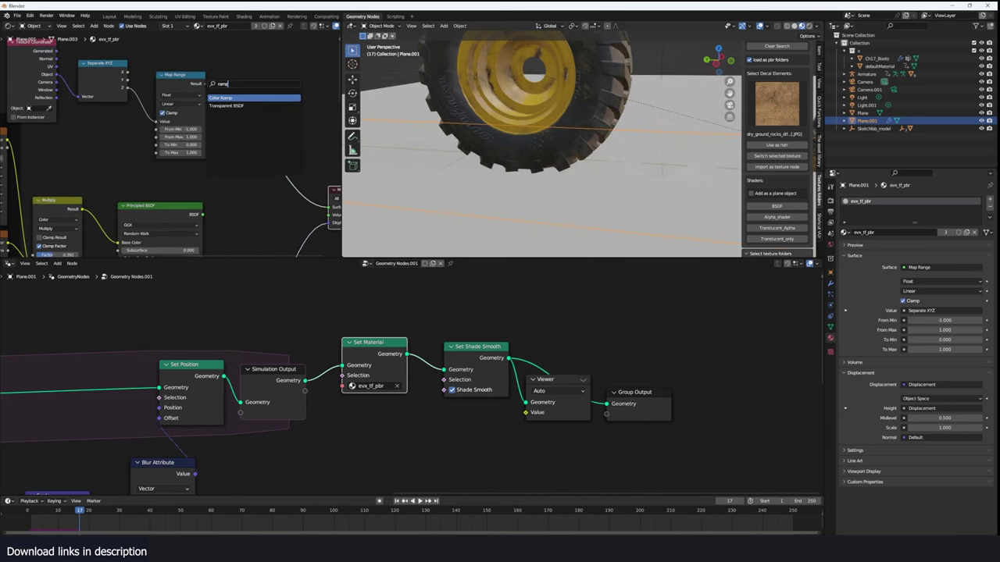
{"action": "type", "text": "ramp"}
{"action": "key", "text": "Return"}
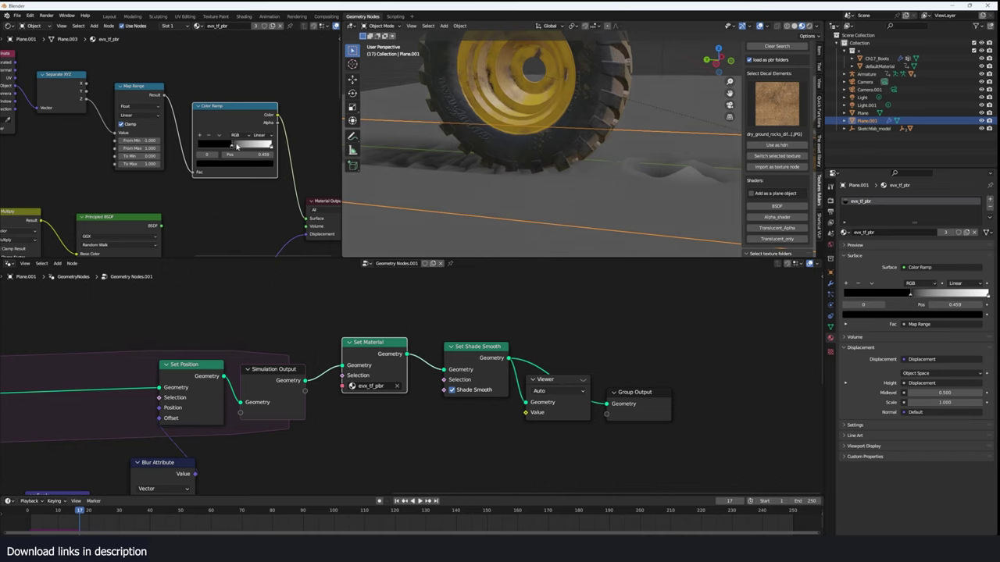
Move the Color Ramp's white stop close to its black stop to sharpen the contrast of the tyre track
{"action": "scroll", "coordinate": [574, 142], "scroll_direction": "down", "scroll_amount": 4}
{"action": "middle_click_drag", "start_coordinate": [597, 147], "coordinate": [558, 177]}
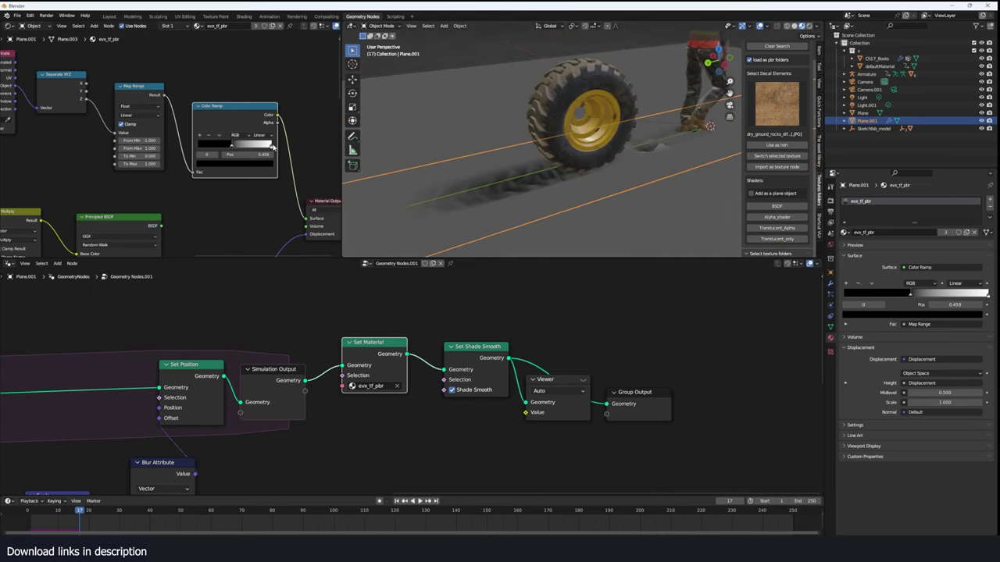
{"action": "left_click_drag", "start_coordinate": [272, 147], "coordinate": [234, 146]}
Duplicate the Color Ramp before the Material Output and move the copy's stops to the dark end, with the white one at about 0.059
{"action": "scroll", "coordinate": [202, 177], "scroll_direction": "down", "scroll_amount": 3}
{"action": "middle_click_drag", "start_coordinate": [308, 190], "coordinate": [199, 176]}
{"action": "left_click_drag", "start_coordinate": [226, 187], "coordinate": [300, 177]}
{"action": "key", "text": "shift+d"}
{"action": "left_click", "coordinate": [202, 126]}
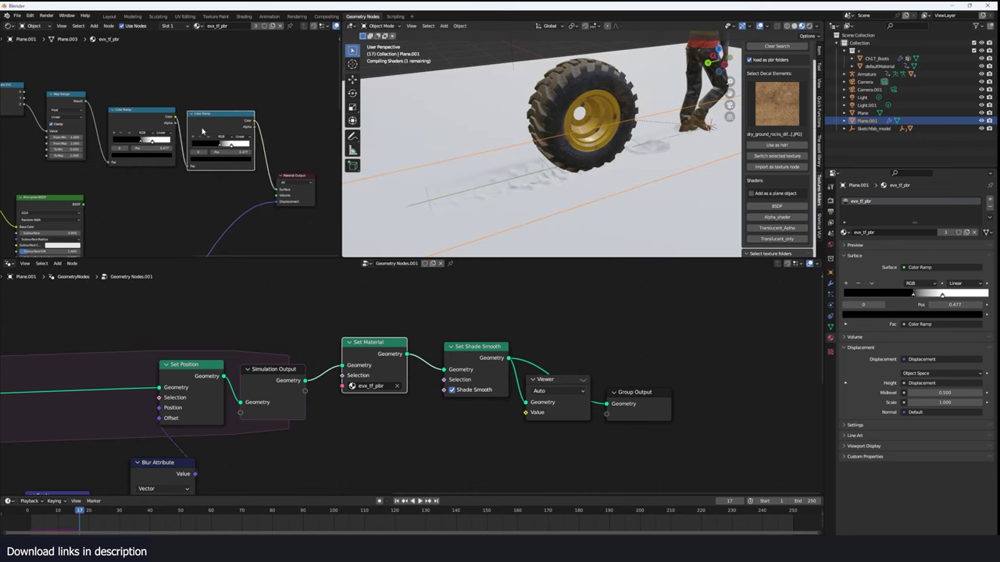
{"action": "left_click_drag", "start_coordinate": [231, 146], "coordinate": [207, 146]}
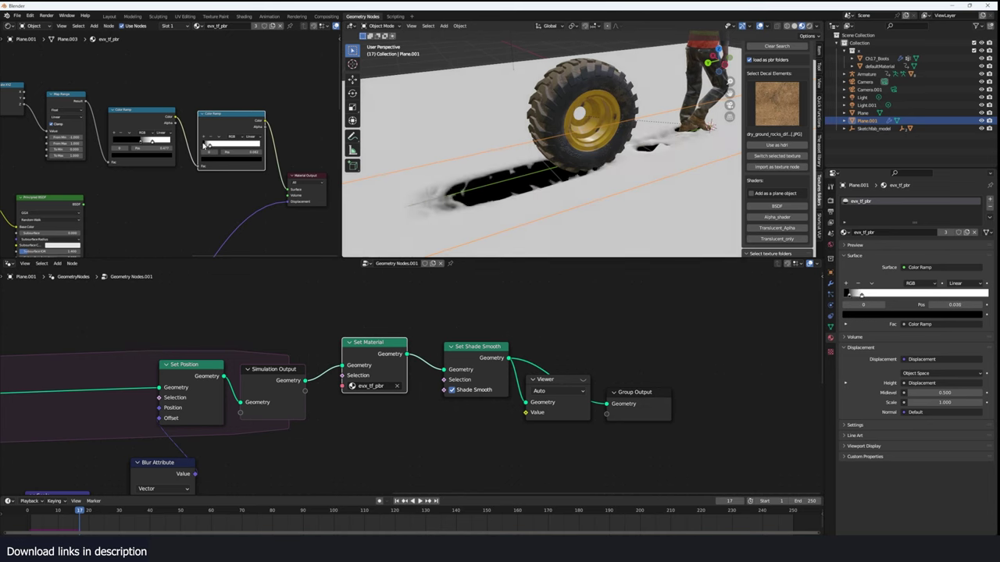
{"action": "left_click_drag", "start_coordinate": [207, 145], "coordinate": [205, 146]}
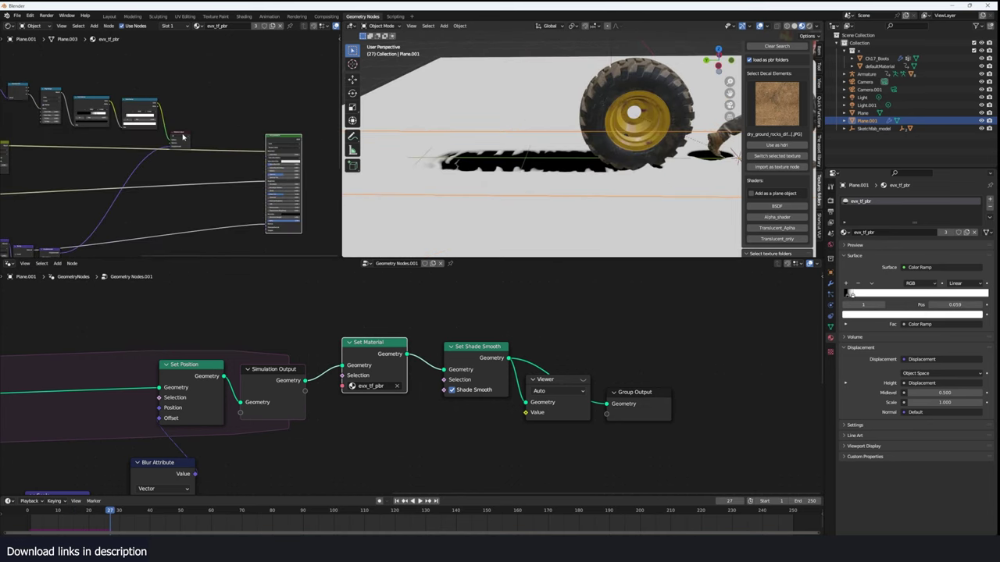
Insert an RGB Curves node between the Multiply texture mix and the Principled BSDF's Base Color
{"action": "scroll", "coordinate": [182, 139], "scroll_direction": "up", "scroll_amount": 4}
{"action": "middle_click_drag", "start_coordinate": [183, 139], "coordinate": [220, 151]}
{"action": "left_click_drag", "start_coordinate": [230, 140], "coordinate": [266, 107]}
{"action": "scroll", "coordinate": [233, 153], "scroll_direction": "down", "scroll_amount": 4}
{"action": "key", "text": "shift+a"}
{"action": "key", "text": "s"}
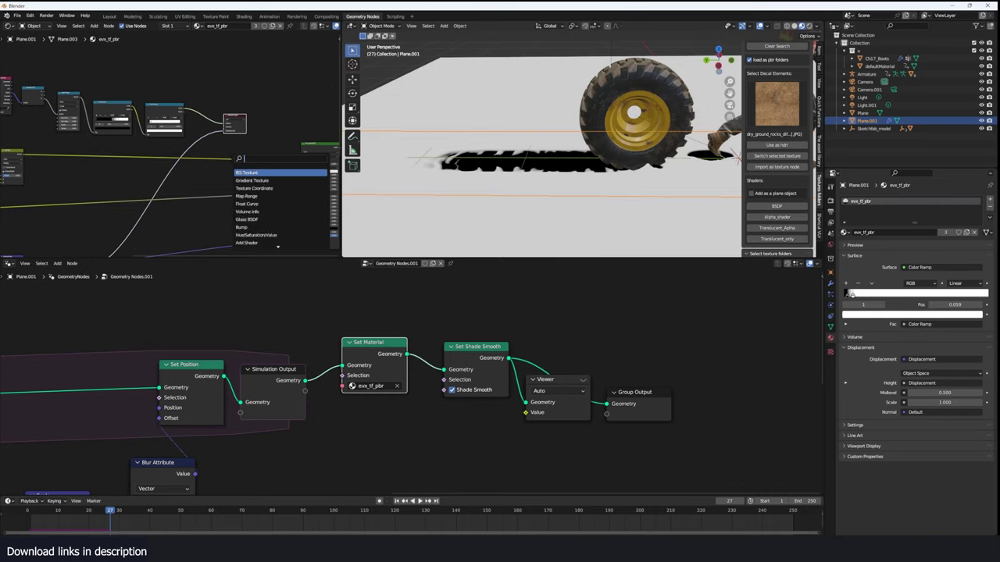
{"action": "key", "text": "Return"}
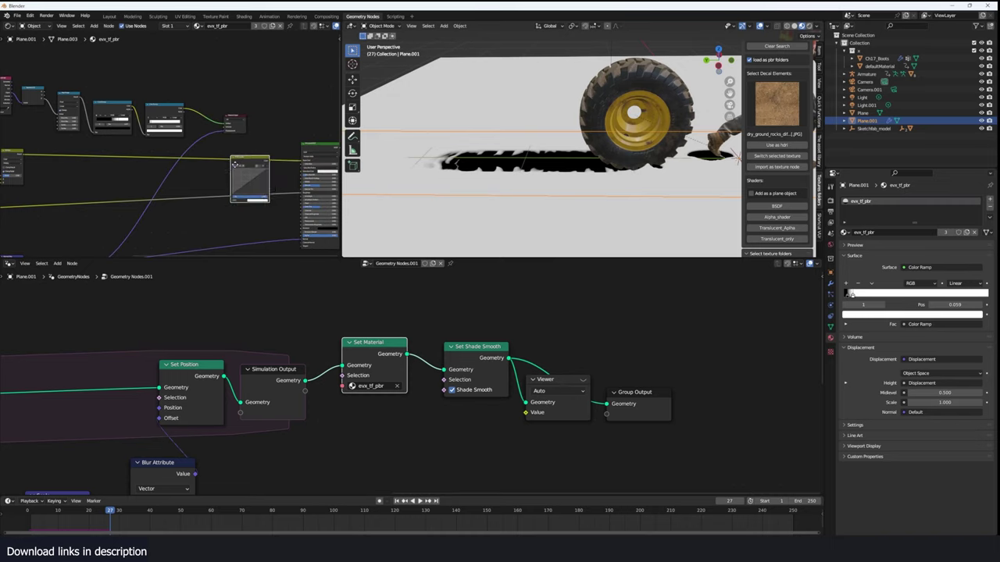
{"action": "left_click", "coordinate": [246, 150]}
{"action": "scroll", "coordinate": [258, 154], "scroll_direction": "up", "scroll_amount": 4}
{"action": "scroll", "coordinate": [226, 164], "scroll_direction": "down", "scroll_amount": 4}
{"action": "middle_click_drag", "start_coordinate": [268, 157], "coordinate": [194, 184]}
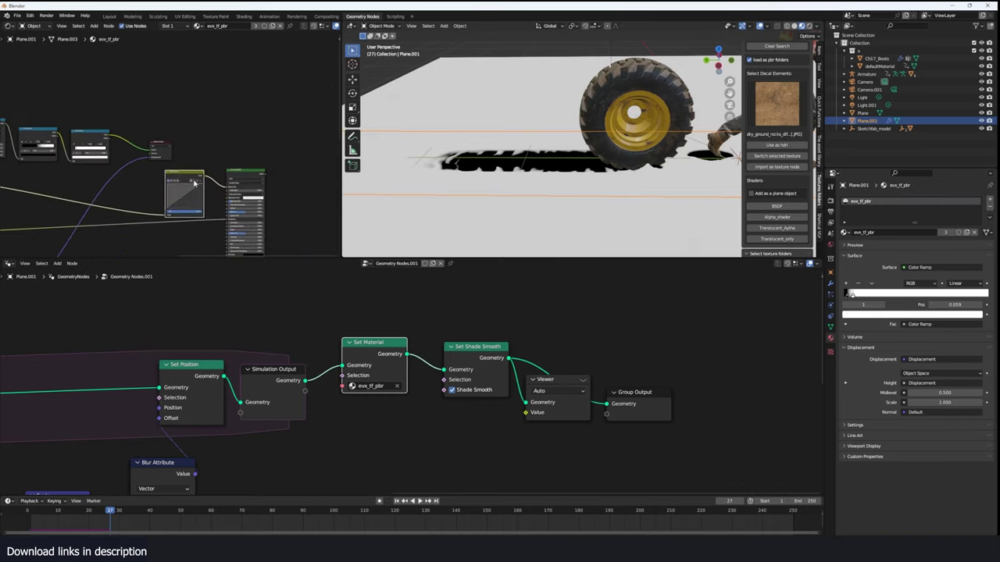
Preview the RGB Curves on the Material Output and darken the ground with a curve point at about X 0.605, Y 0.213
{"action": "left_click", "coordinate": [240, 174], "text": "ctrl+shift"}
{"action": "scroll", "coordinate": [183, 201], "scroll_direction": "up", "scroll_amount": 1}
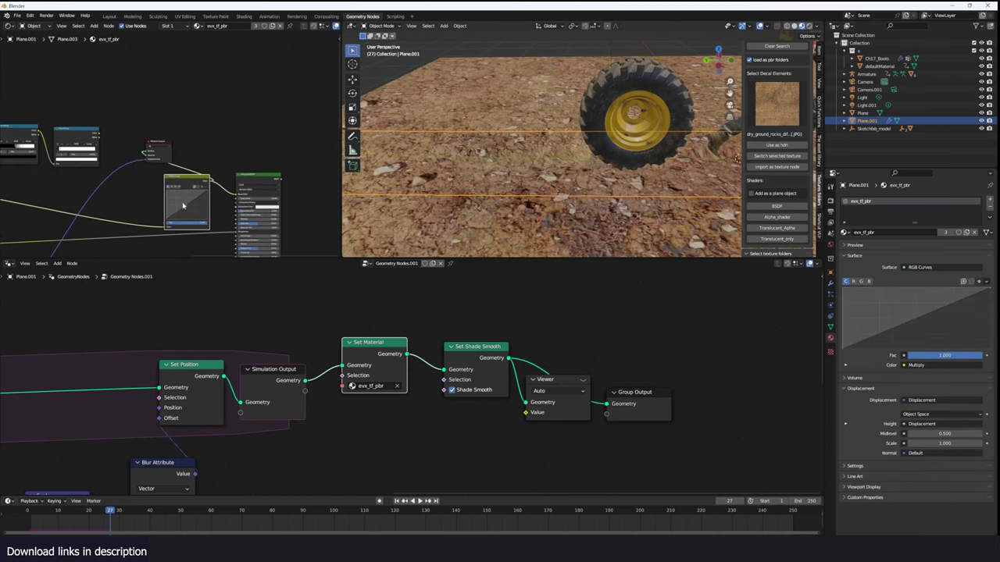
{"action": "left_click_drag", "start_coordinate": [186, 209], "coordinate": [189, 214]}
{"action": "scroll", "coordinate": [117, 187], "scroll_direction": "up", "scroll_amount": 1}
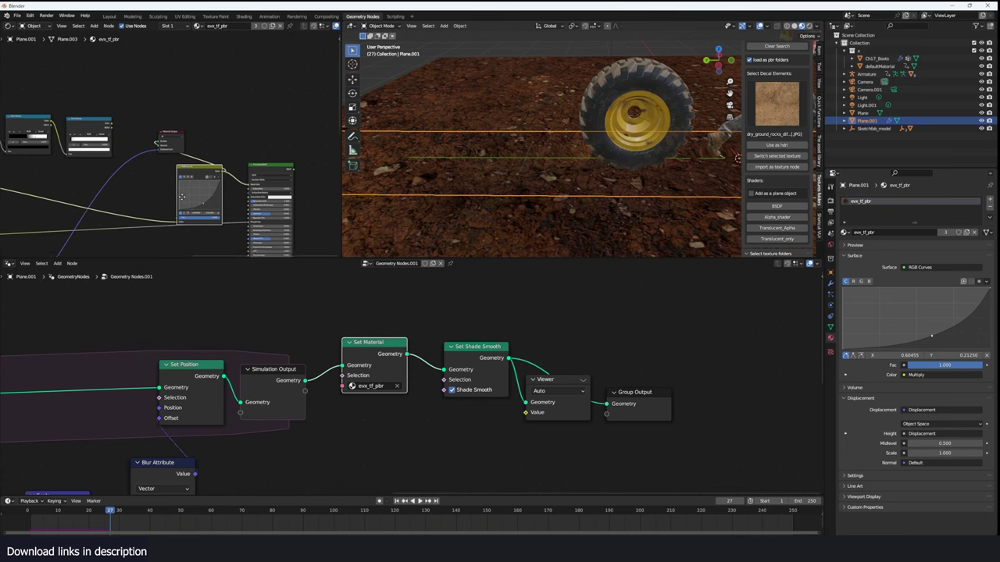
Connect the second Color Ramp's Color output to the Fac input of the RGB Curves node and check the track
{"action": "left_click_drag", "start_coordinate": [100, 119], "coordinate": [185, 237]}
{"action": "middle_click_drag", "start_coordinate": [476, 157], "coordinate": [638, 140]}
{"action": "middle_click_drag", "start_coordinate": [130, 161], "coordinate": [154, 147]}
Insert an Invert Color node between the second Color Ramp and the RGB Curves Fac so only the track is darkened
{"action": "key", "text": "shift+a"}
{"action": "left_click", "coordinate": [155, 148]}
{"action": "type", "text": "inv"}
{"action": "key", "text": "Return"}
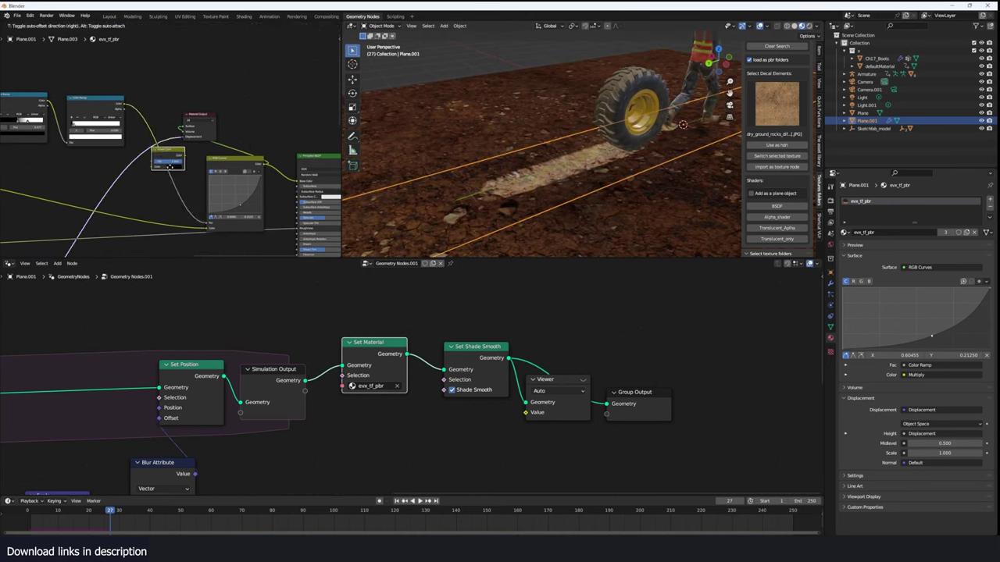
{"action": "left_click", "coordinate": [152, 161]}
{"action": "scroll", "coordinate": [378, 157], "scroll_direction": "down", "scroll_amount": 3}
{"action": "middle_click_drag", "start_coordinate": [378, 156], "coordinate": [447, 163]}
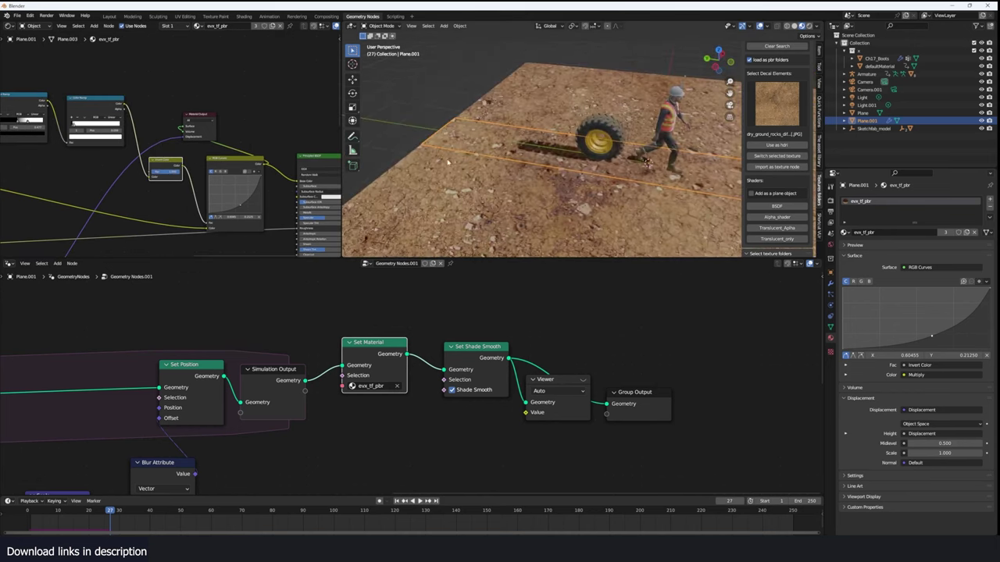
Reconnect the Principled BSDF to the Material Output's Surface and place the Material Output beyond the shader
{"action": "middle_click_drag", "start_coordinate": [260, 164], "coordinate": [196, 154]}
{"action": "left_click", "coordinate": [243, 147], "text": "ctrl+shift"}
{"action": "left_click_drag", "start_coordinate": [140, 103], "coordinate": [342, 115]}
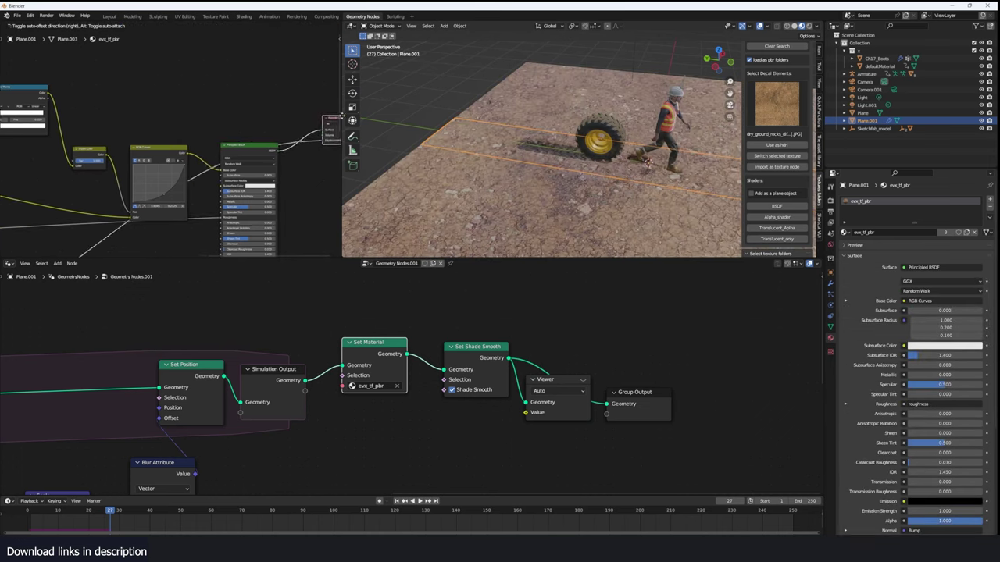
{"action": "left_click_drag", "start_coordinate": [342, 115], "coordinate": [342, 157]}
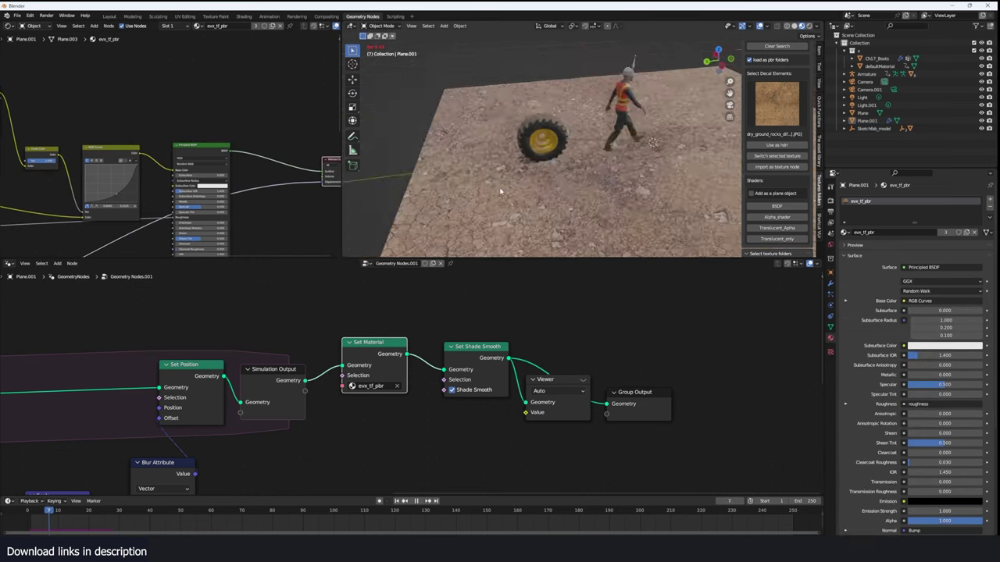
Play the simulation and inspect the darkened tyre tracks on the ground from several angles
{"action": "scroll", "coordinate": [500, 192], "scroll_direction": "up", "scroll_amount": 2}
{"action": "middle_click_drag", "start_coordinate": [500, 192], "coordinate": [538, 180]}
{"action": "key", "text": "space"}
{"action": "middle_click_drag", "start_coordinate": [609, 172], "coordinate": [540, 173]}
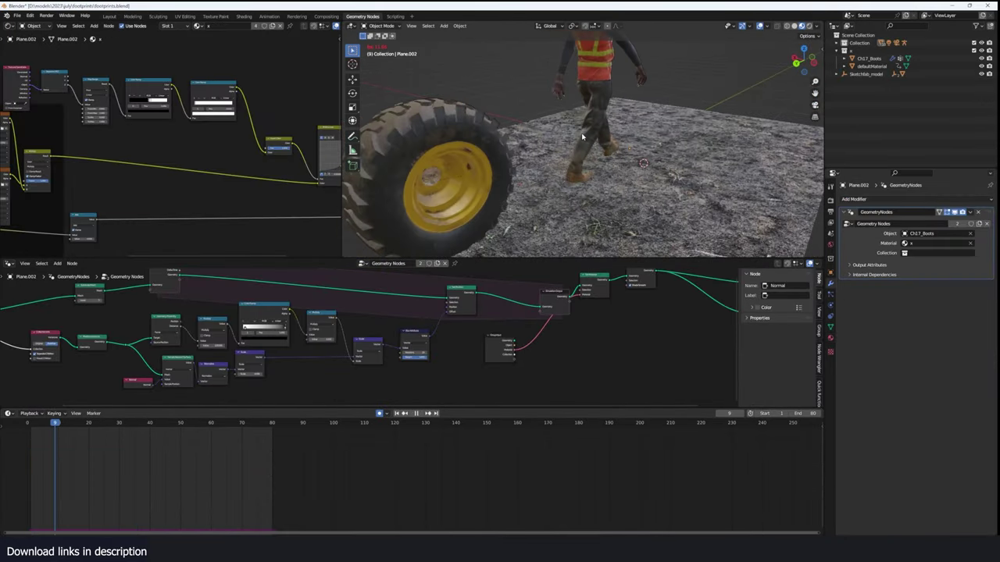
{"action": "middle_click_drag", "start_coordinate": [544, 210], "coordinate": [604, 200]}
{"action": "key", "text": "space"}
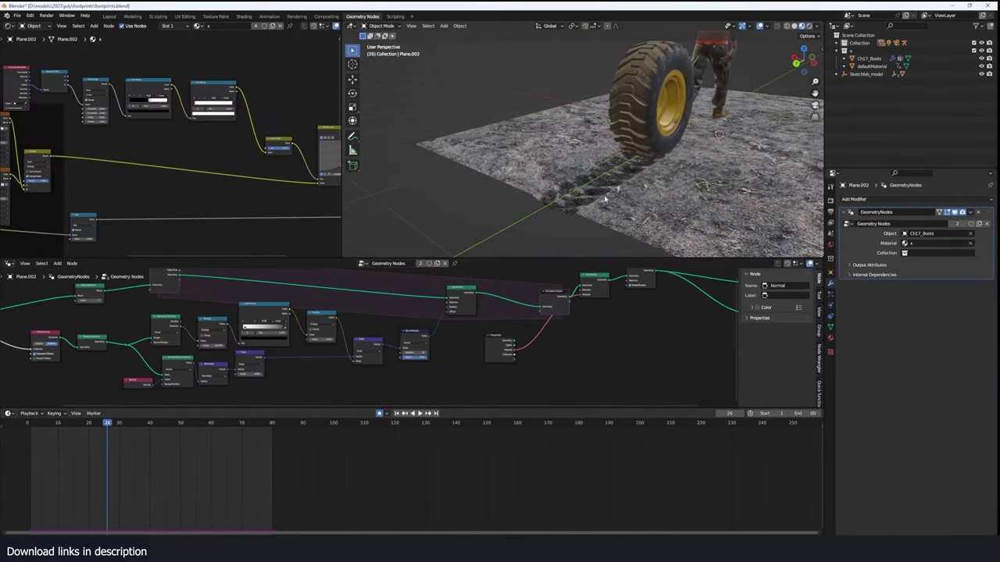
Change the value of the Multiply node after the Color Ramp in the geometry nodes and replay the simulation from the first frame
{"action": "scroll", "coordinate": [311, 374], "scroll_direction": "up", "scroll_amount": 3}
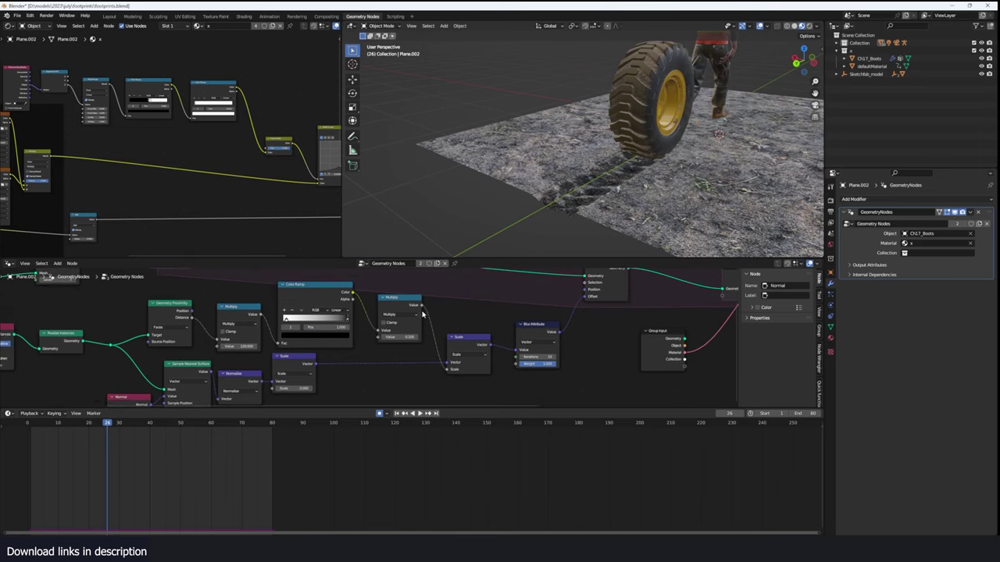
{"action": "left_click_drag", "start_coordinate": [422, 314], "coordinate": [427, 315]}
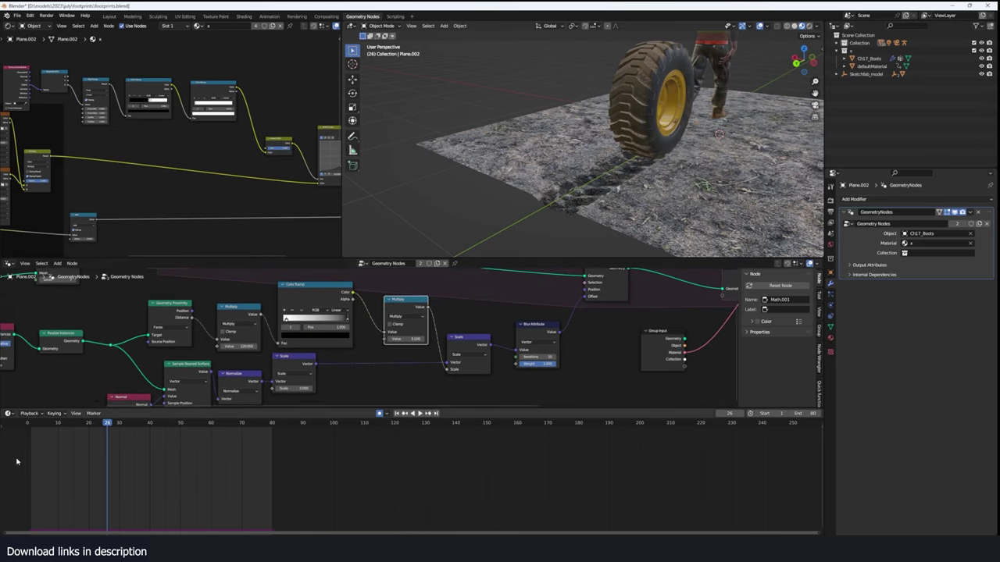
{"action": "key", "text": "shift+Left"}
{"action": "key", "text": "space"}
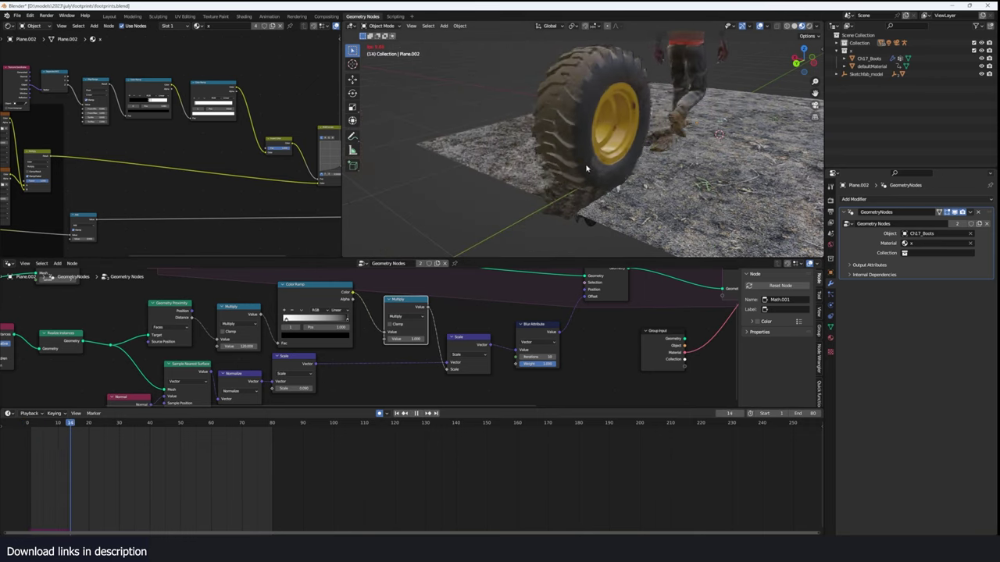
Stop the playback, show the scene in solid shading and inspect the tyre track along the ground plane
{"action": "key", "text": "space"}
{"action": "key", "text": "z"}
{"action": "left_click", "coordinate": [739, 133]}
{"action": "middle_click_drag", "start_coordinate": [668, 136], "coordinate": [691, 143]}
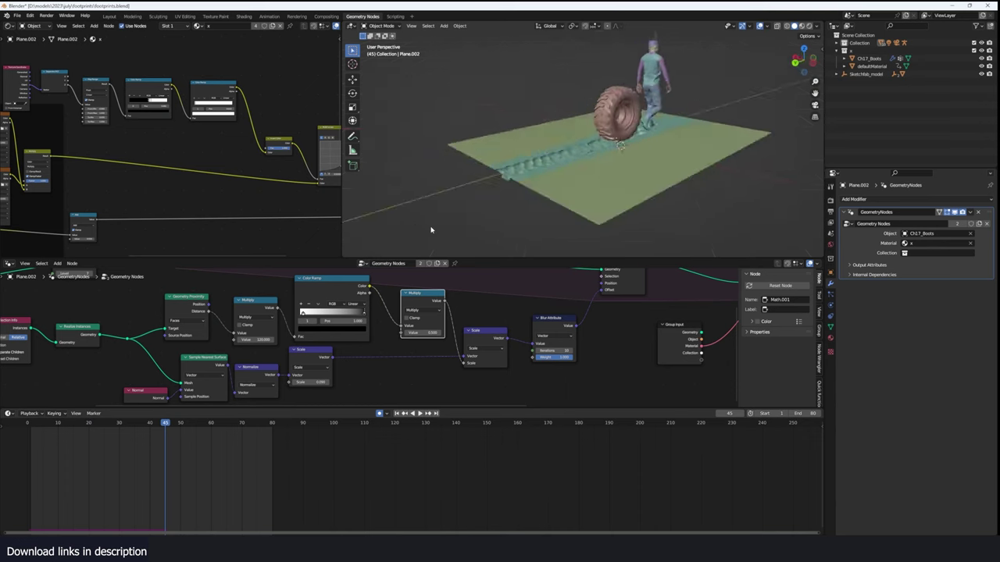
{"action": "middle_click_drag", "start_coordinate": [430, 229], "coordinate": [454, 217]}
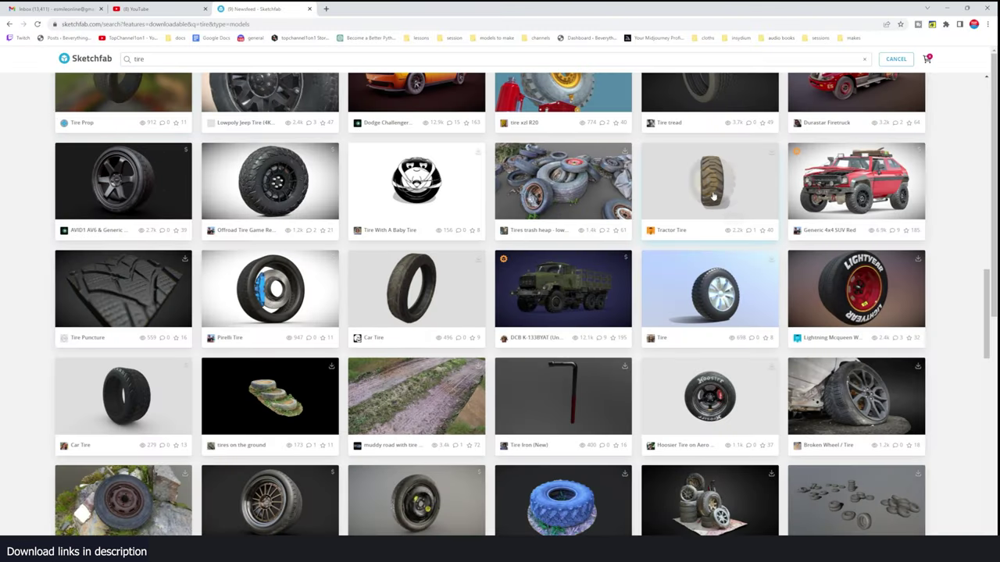
Switch to the browser, open the Tractor Tire model from the Sketchfab tire results and examine its download details
{"action": "left_click", "coordinate": [692, 205]}
{"action": "scroll", "coordinate": [223, 415], "scroll_direction": "down", "scroll_amount": 1}
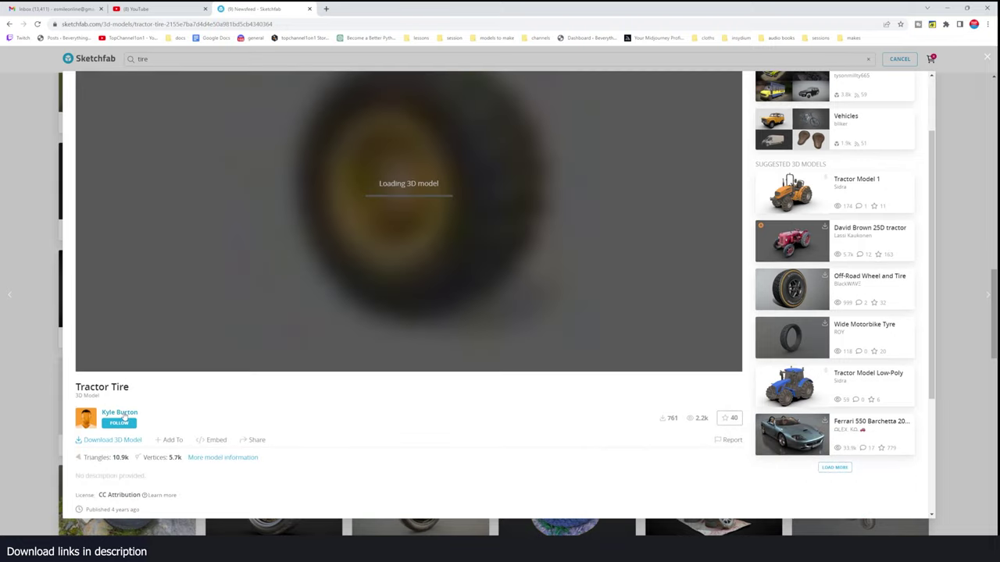